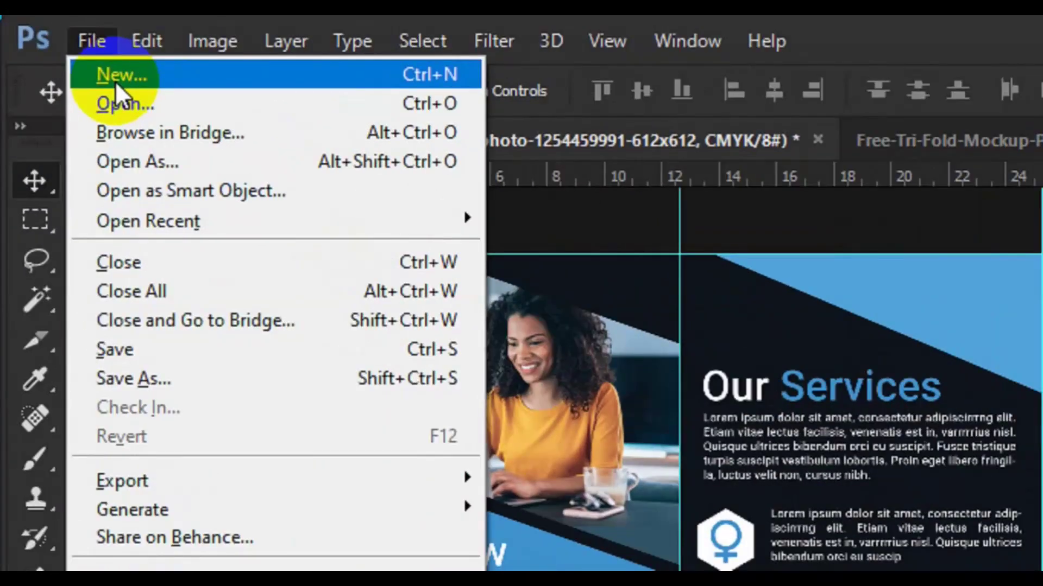
Step: Start a new document from File > New and select its name field
left_click(117, 76)
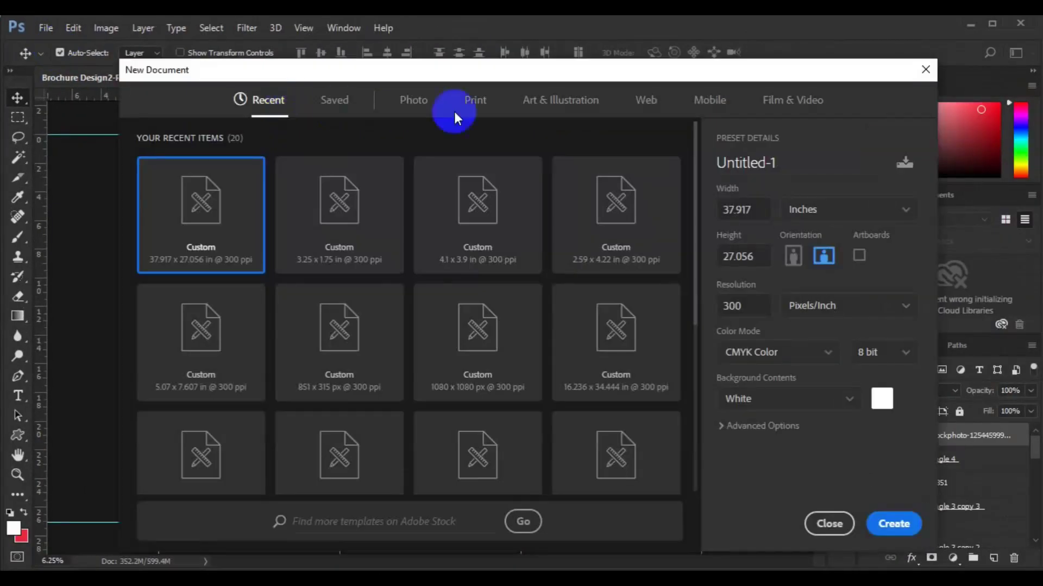
left_click(743, 164)
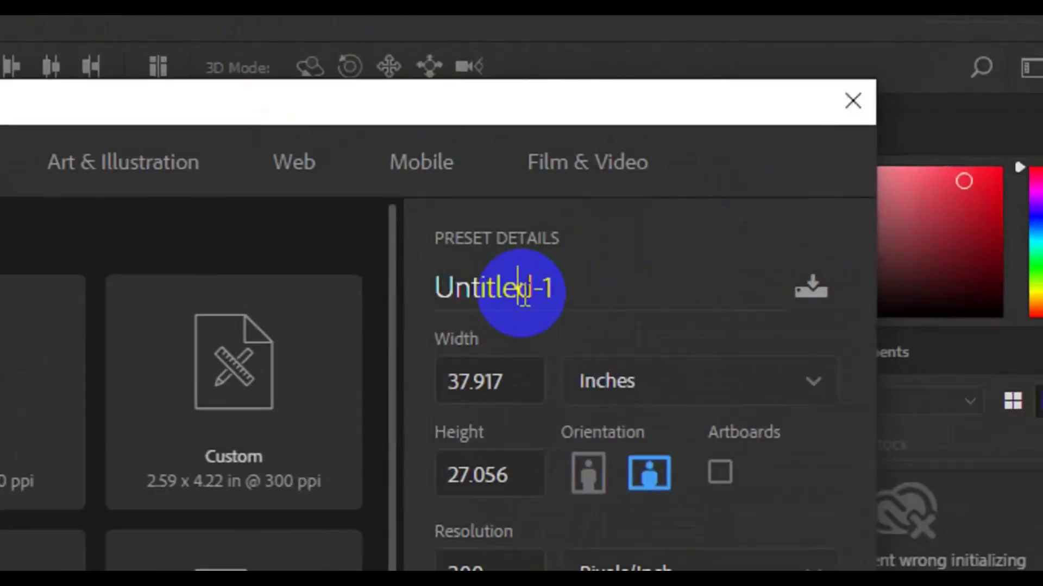
Step: Create an 851 × 315 pixel document named 'Fb cover Design'
left_click(525, 296)
type("Fb c")
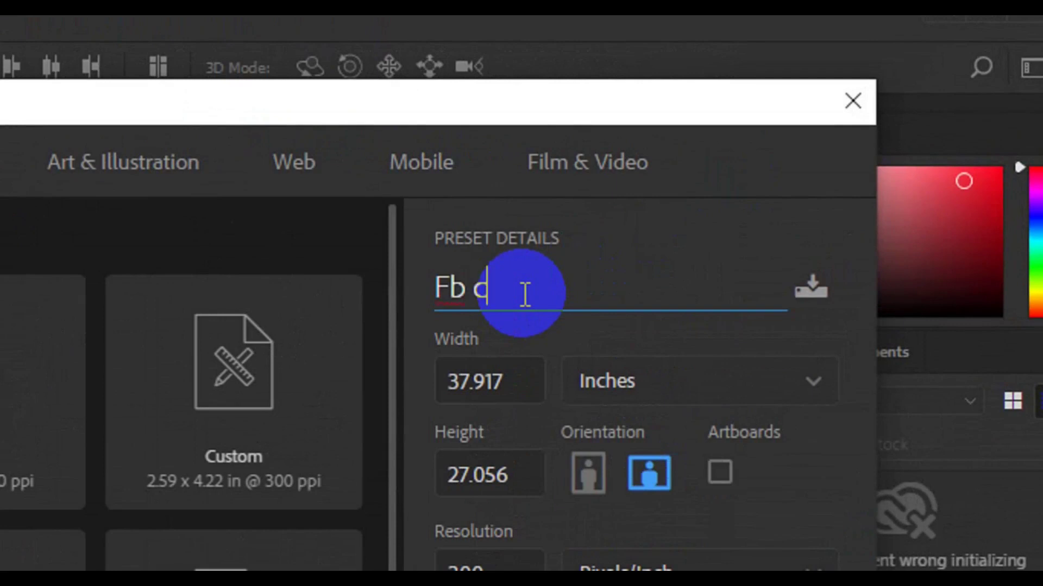
type("over Desi")
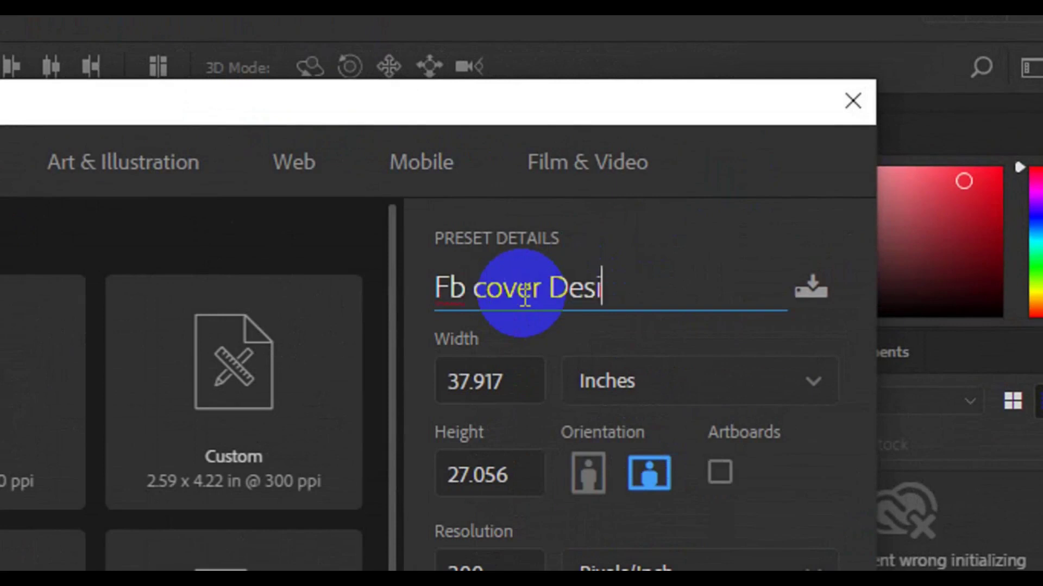
type("gn")
key("Tab")
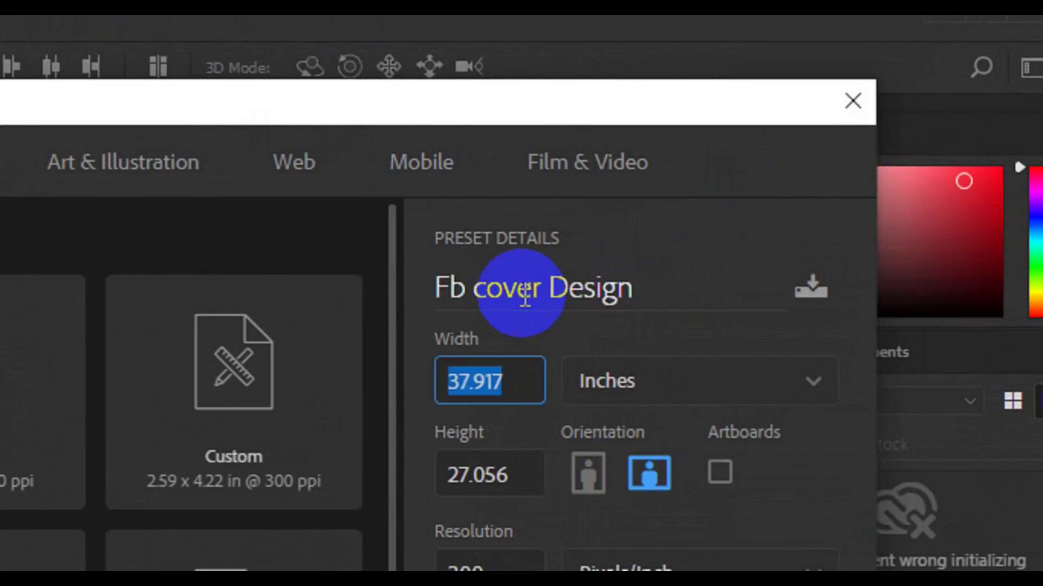
left_click(631, 380)
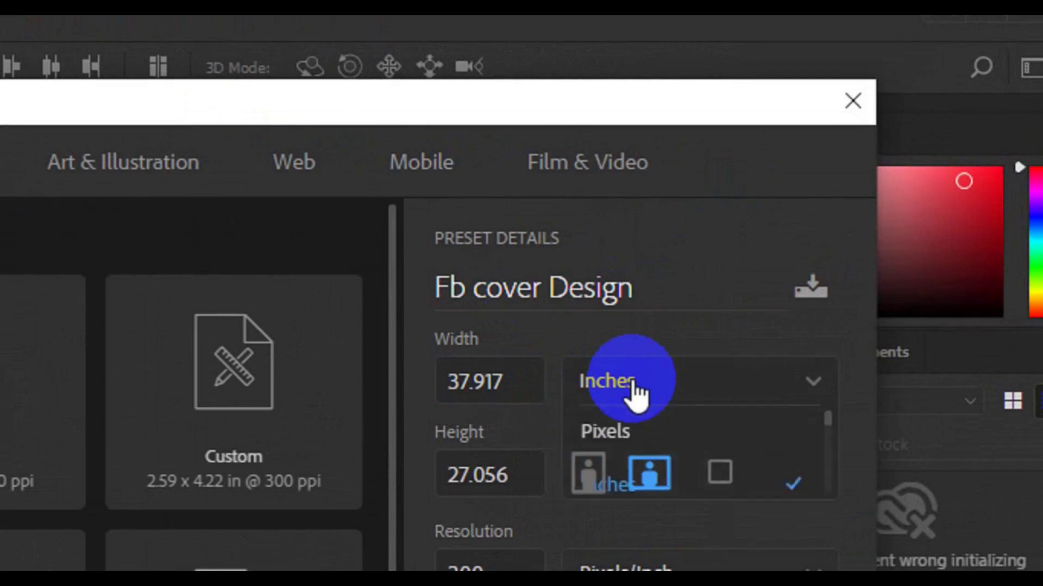
left_click(623, 432)
double_click(498, 374)
key("BackSpace")
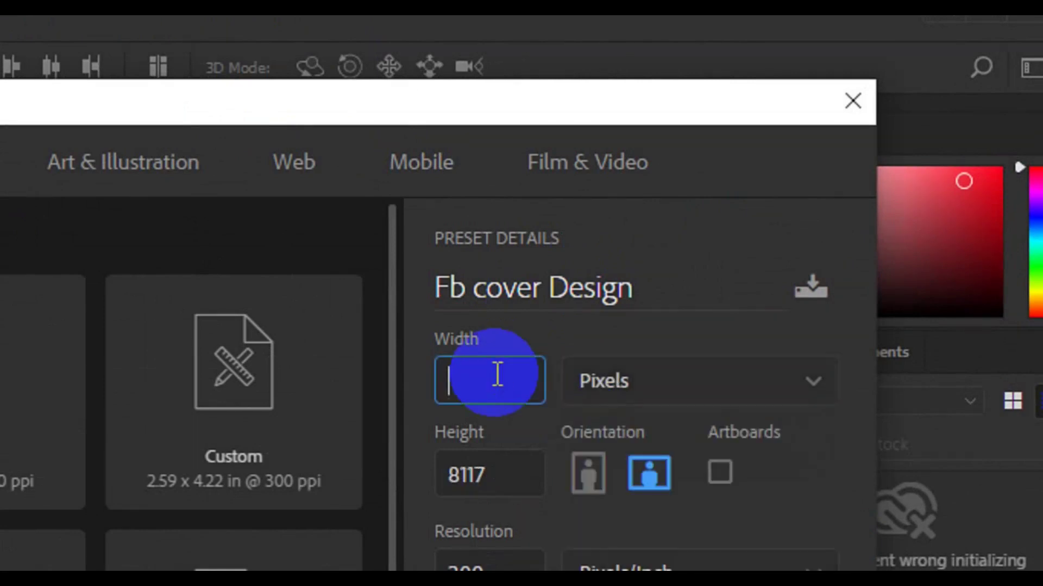
type("851")
double_click(502, 435)
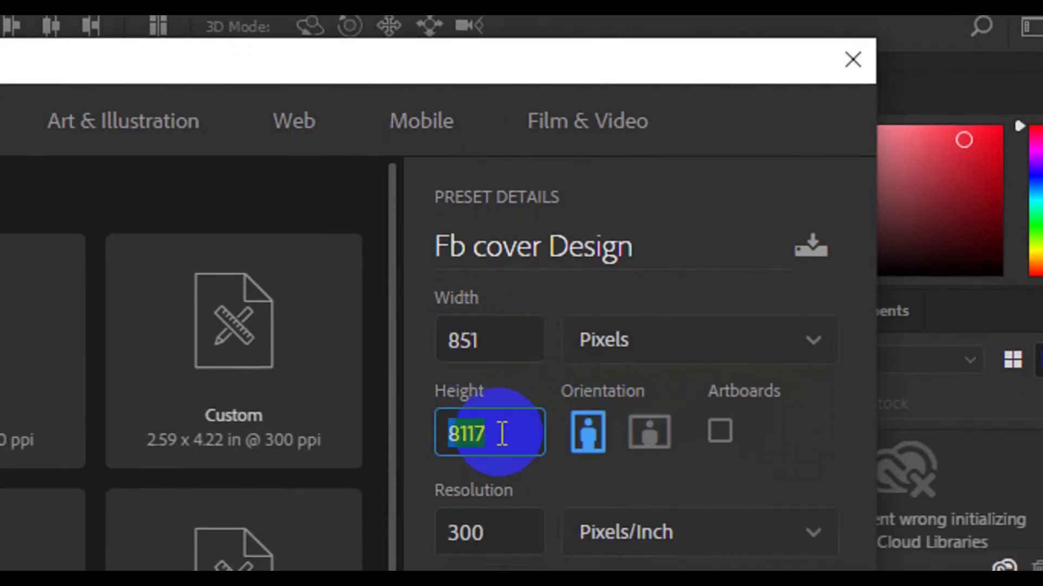
key("BackSpace")
type("315")
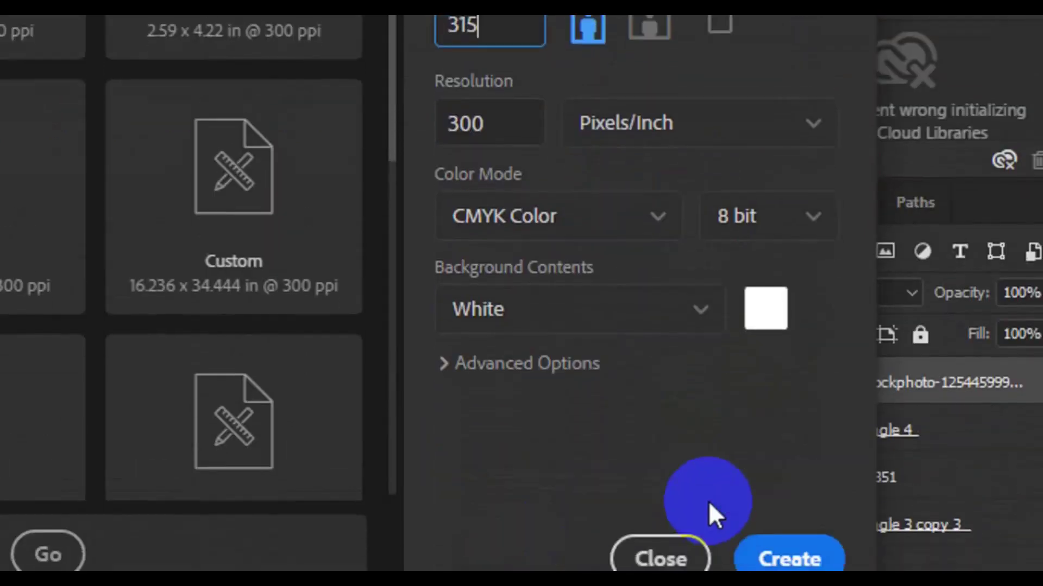
left_click(767, 483)
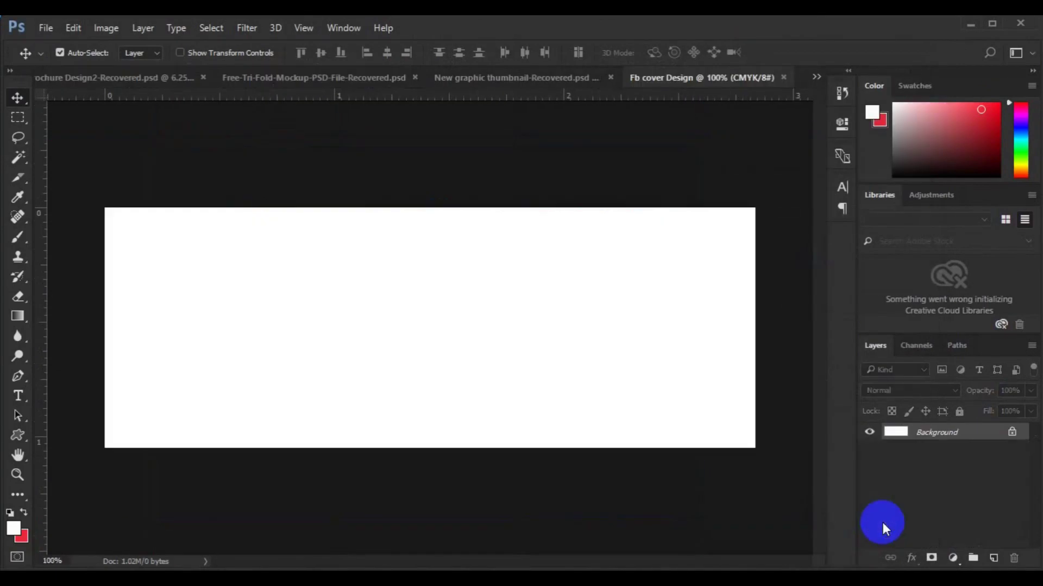
Step: Set the Pen tool to Shape mode with grey fill and no stroke
scroll(559, 384, "down", 1)
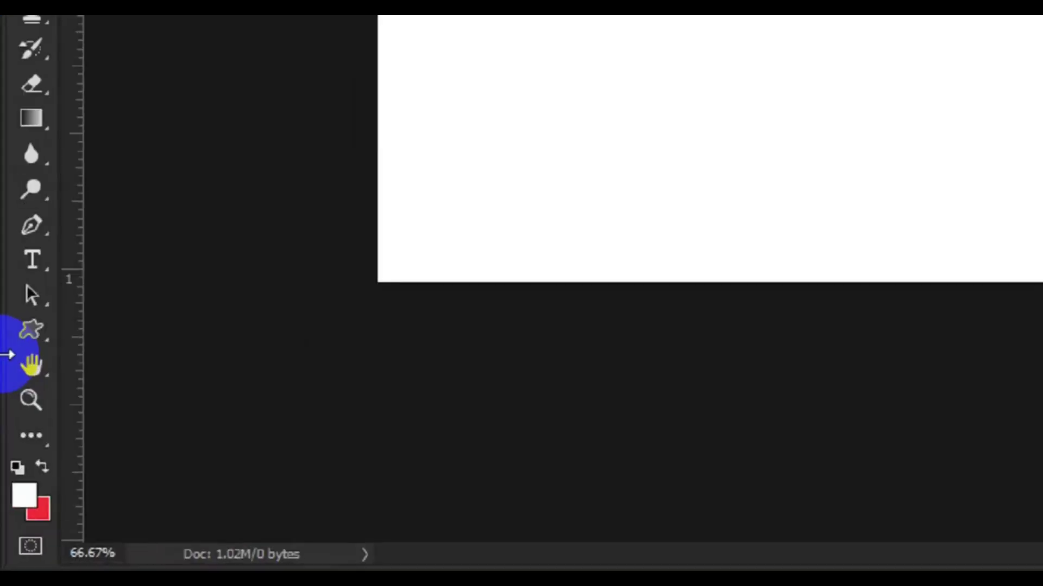
left_click(18, 376)
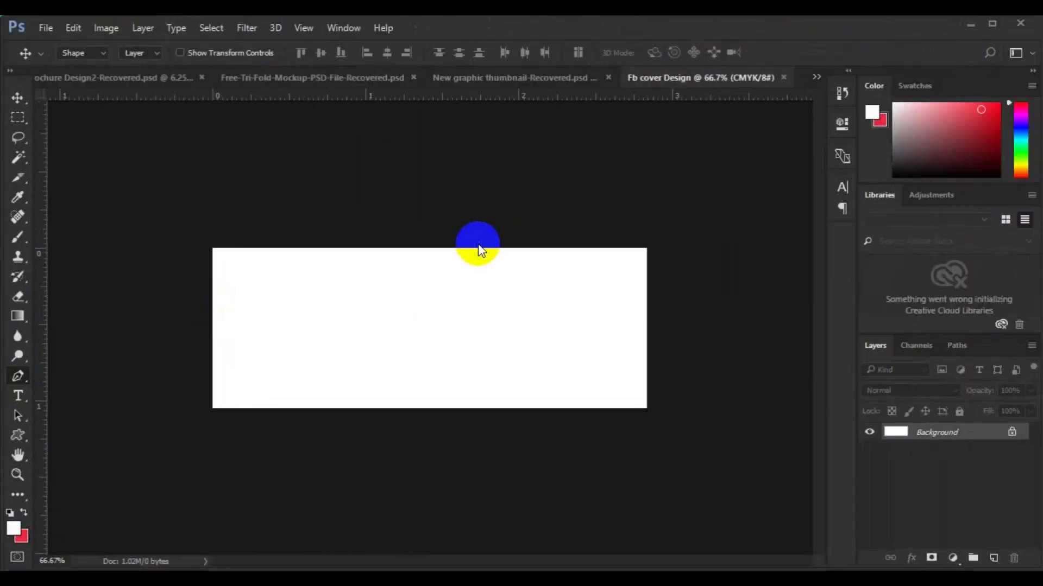
left_click(198, 52)
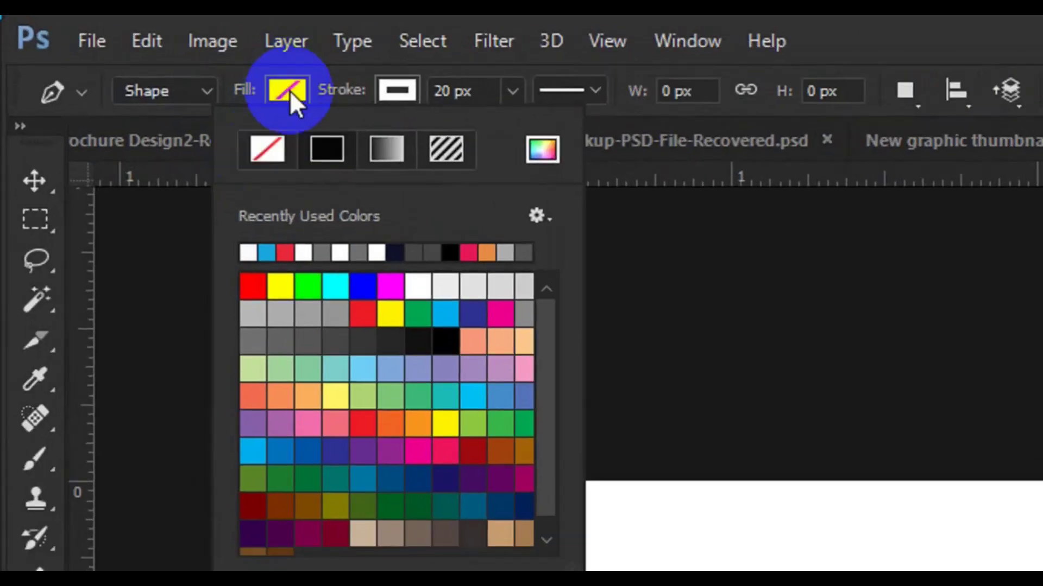
left_click(144, 53)
left_click(289, 90)
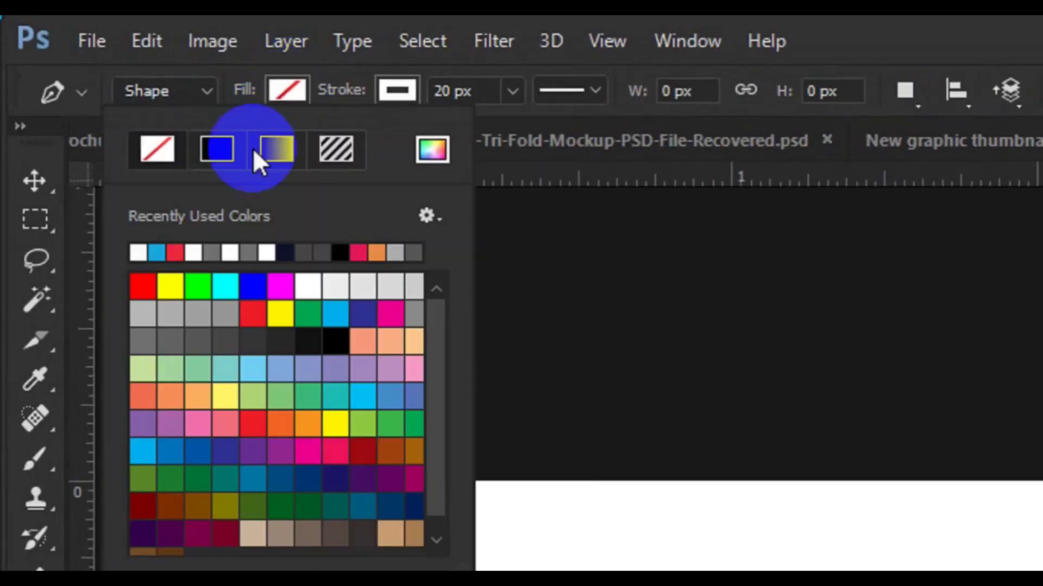
left_click(199, 313)
left_click(389, 87)
left_click(265, 148)
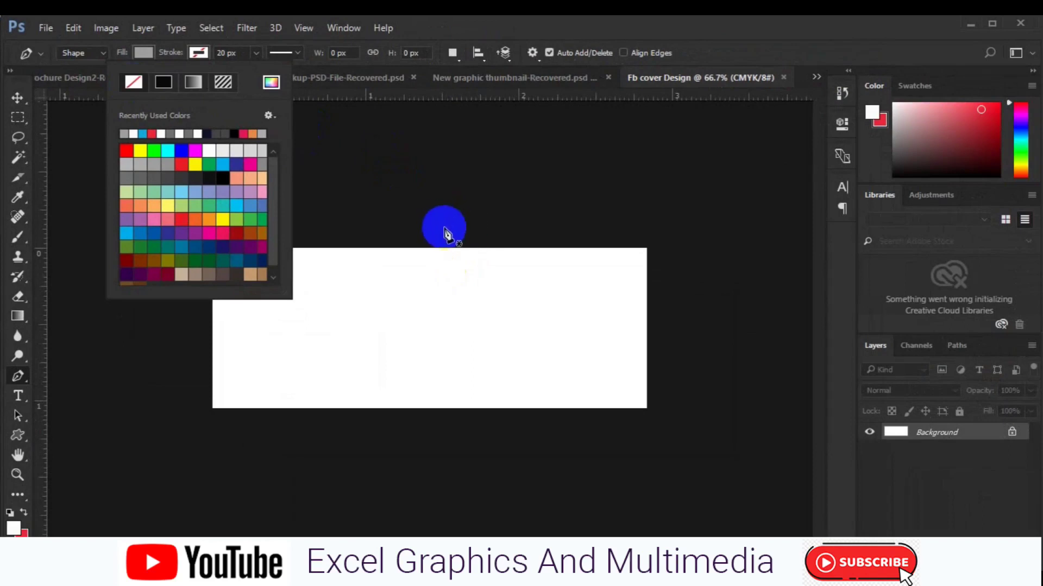
Step: Draw a four-point slanted grey shape over the canvas's right side, then add an empty layer
left_click(459, 233)
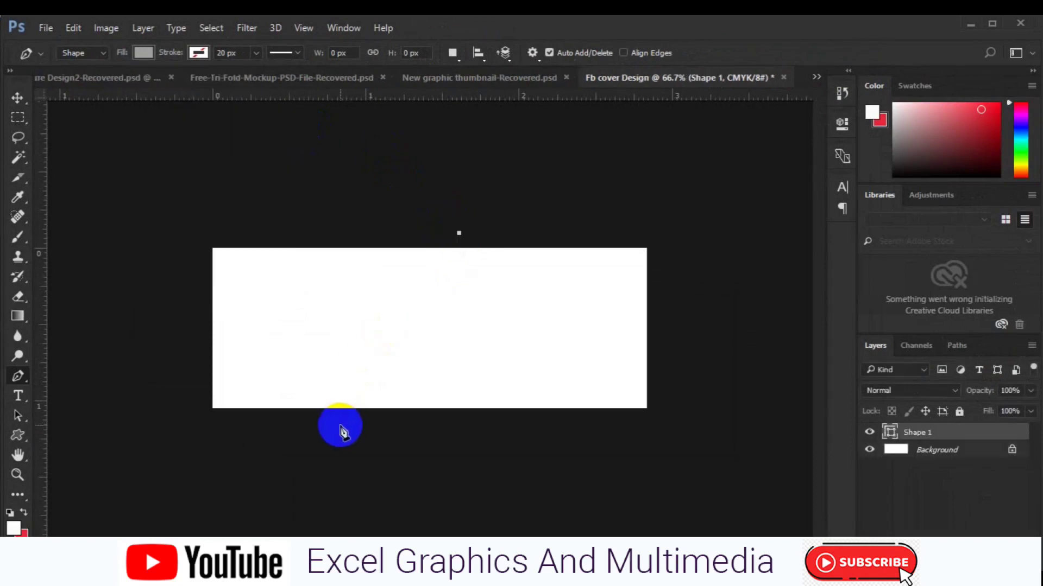
left_click(340, 426)
left_click(727, 428)
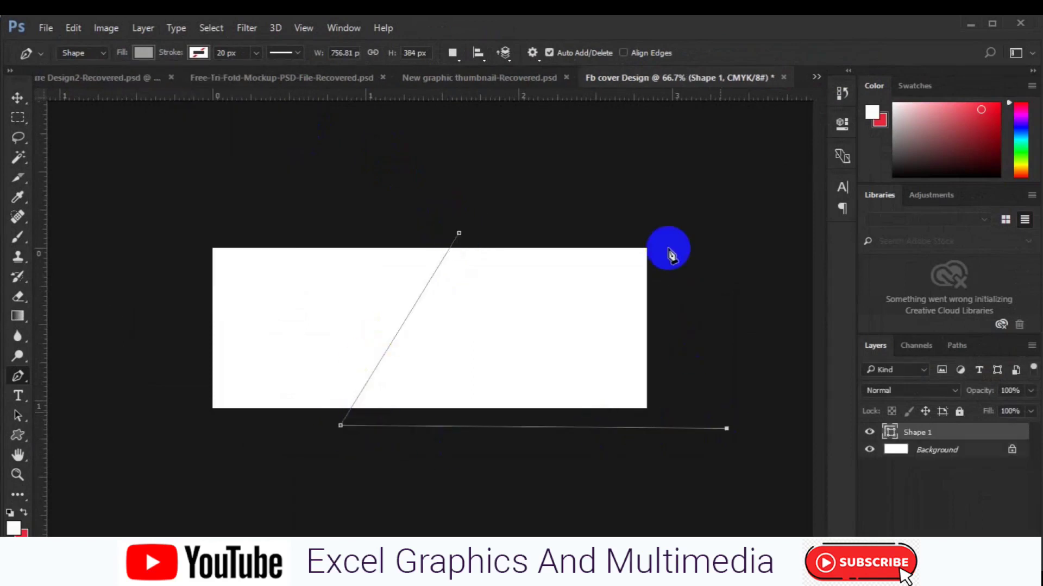
left_click(666, 230)
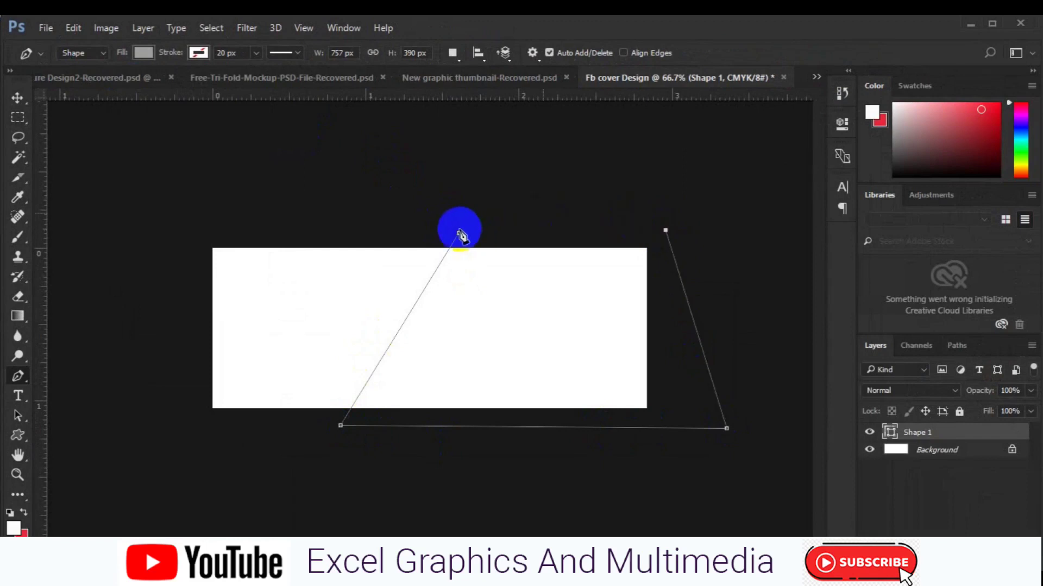
left_click(459, 233)
key("v")
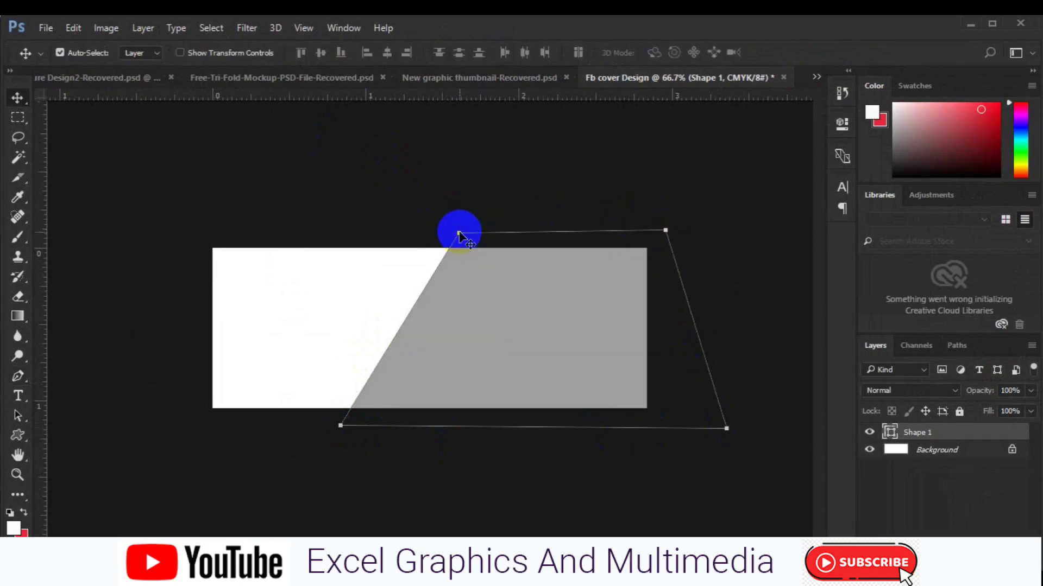
left_click(977, 531)
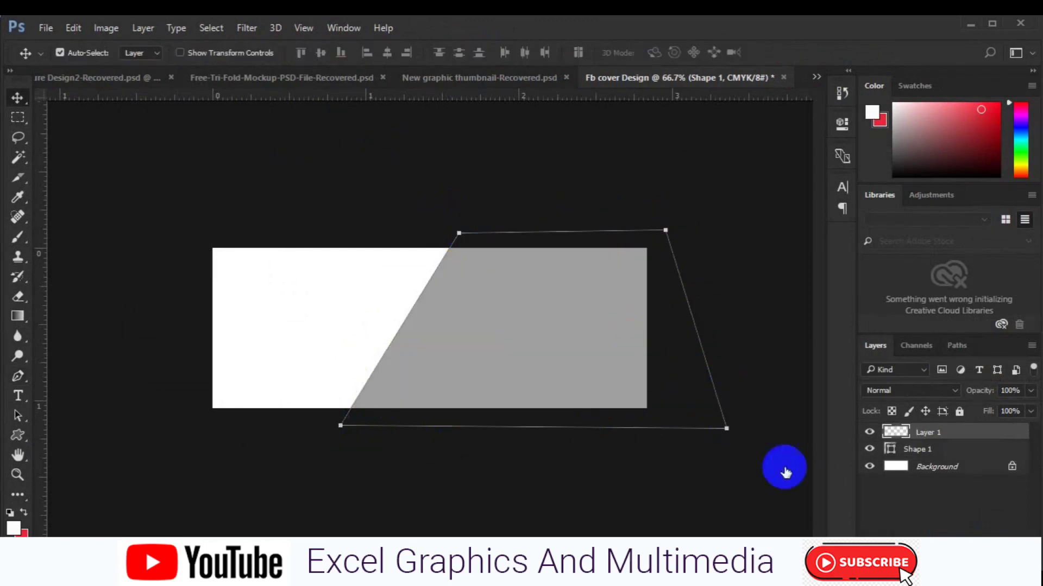
left_click(18, 435)
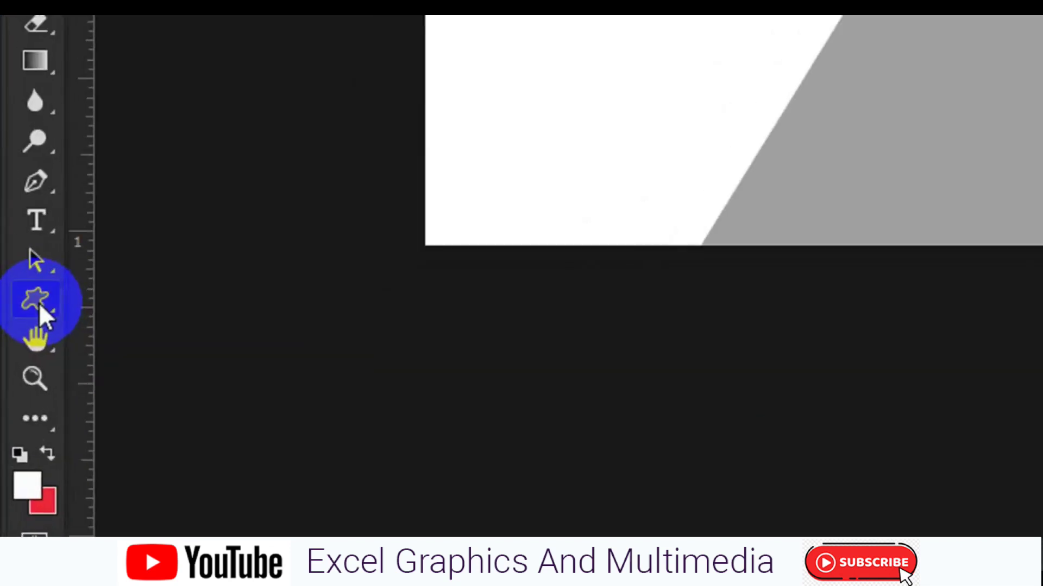
Step: Draw a 377 × 155 px dark grey rectangle across the top centre of the canvas
right_click(39, 305)
left_click(120, 300)
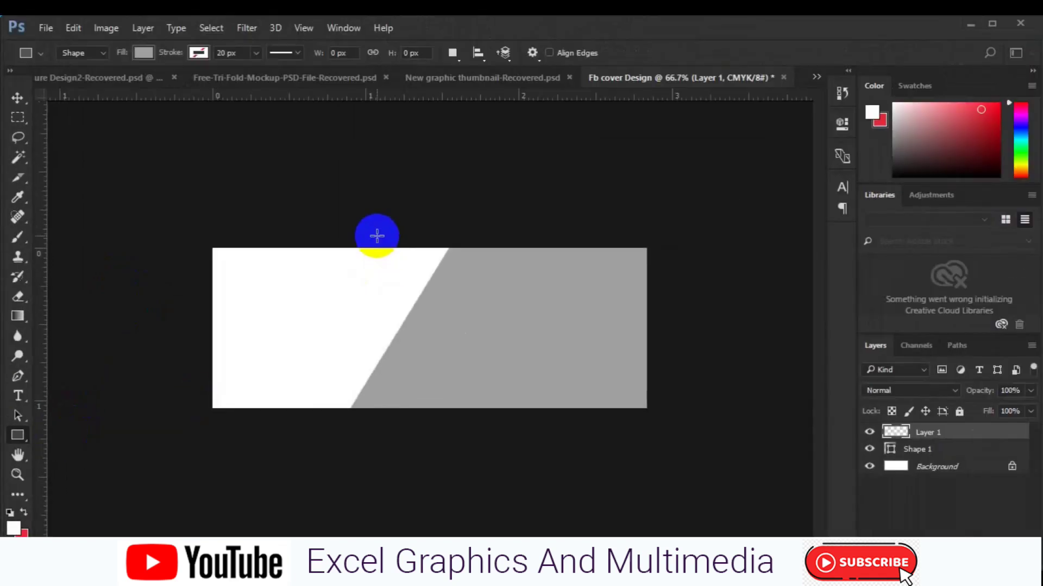
left_click_drag(377, 236, 560, 308)
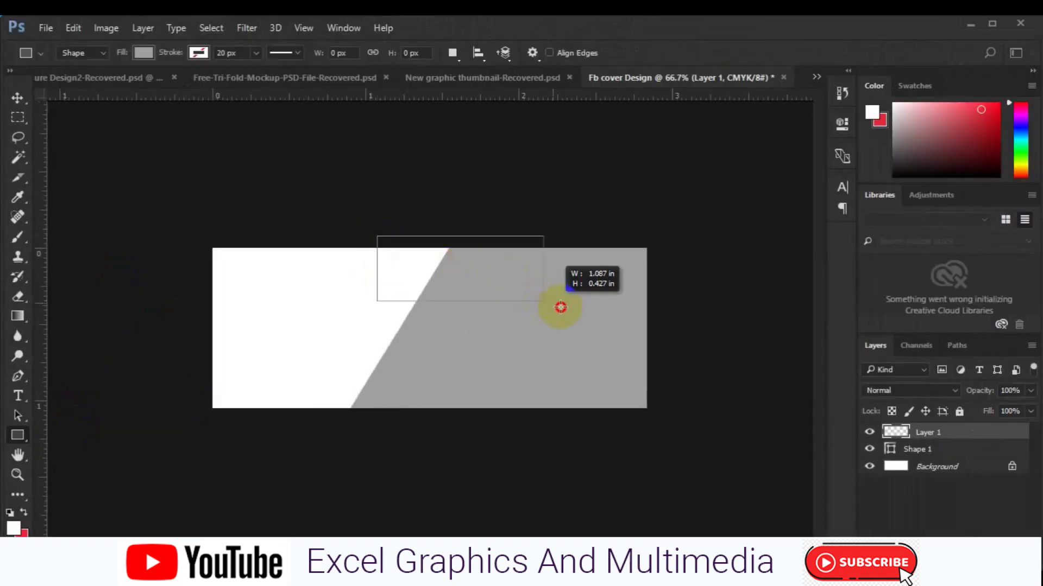
left_click_drag(559, 307, 568, 314)
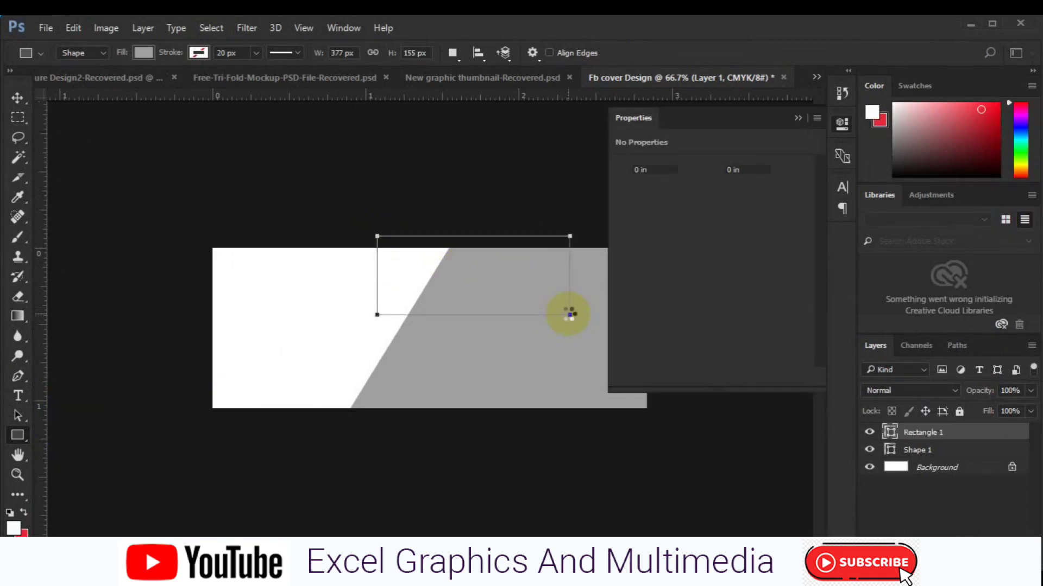
left_click(591, 243)
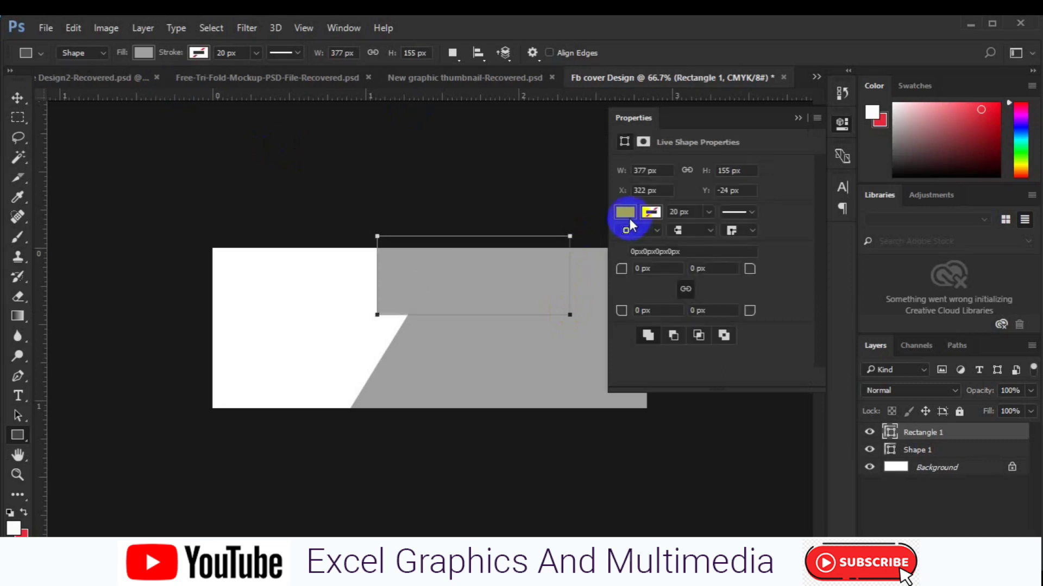
left_click(626, 213)
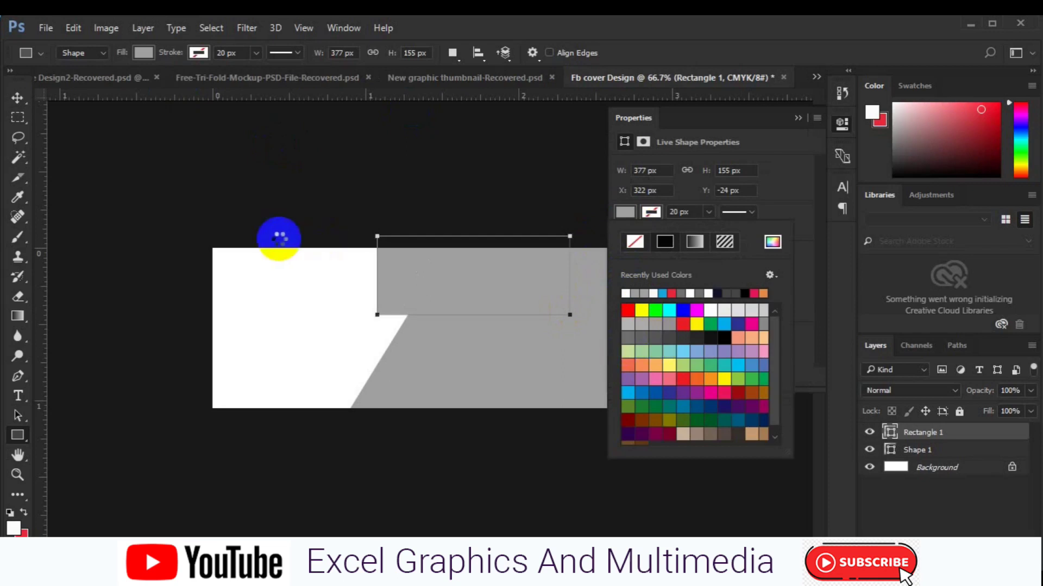
left_click(17, 106)
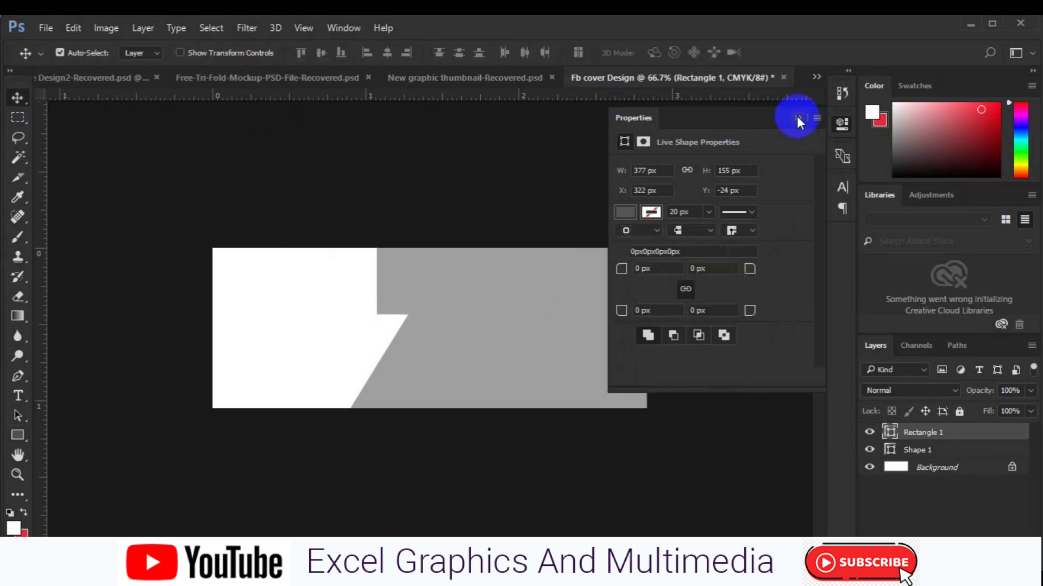
left_click(796, 116)
key("ctrl+t")
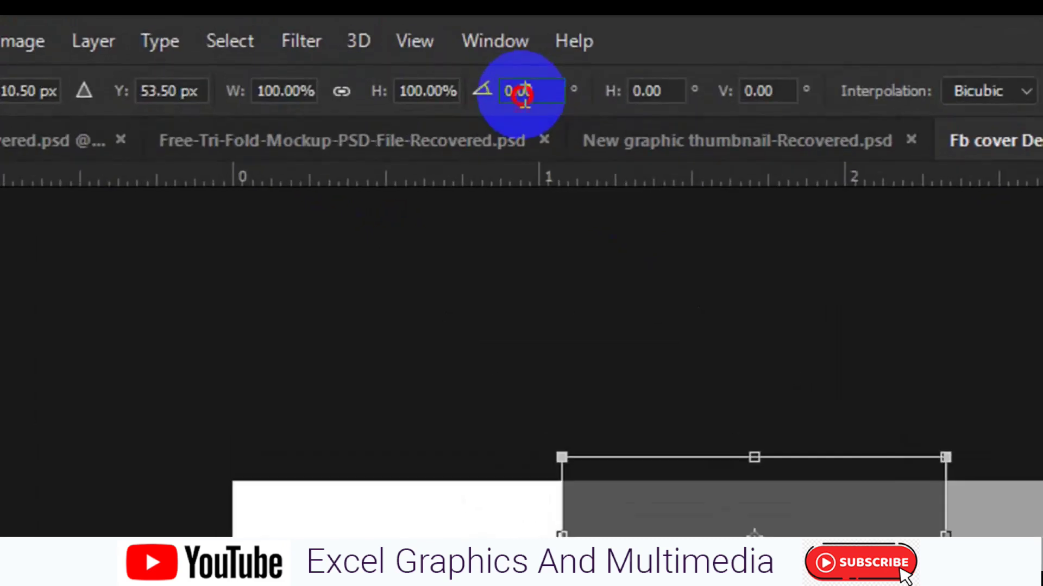
Step: Rotate the rectangle 45° and raise it into a top-edge triangle, then nudge the grey shape right
double_click(524, 100)
type("45")
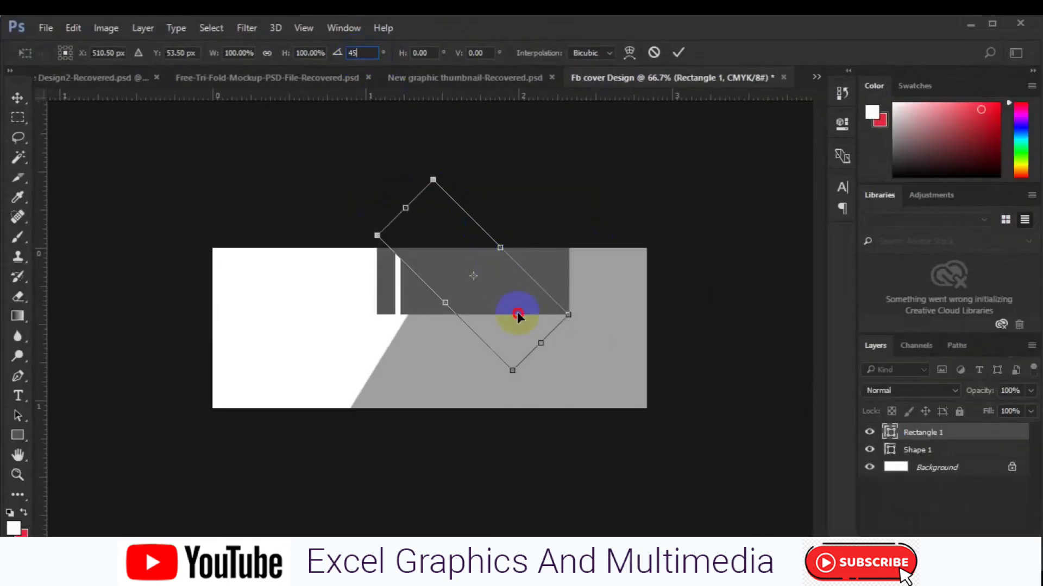
mouse_move(517, 313)
left_mouse_down()
mouse_move(454, 227)
mouse_move(451, 250)
left_mouse_up()
key("Return")
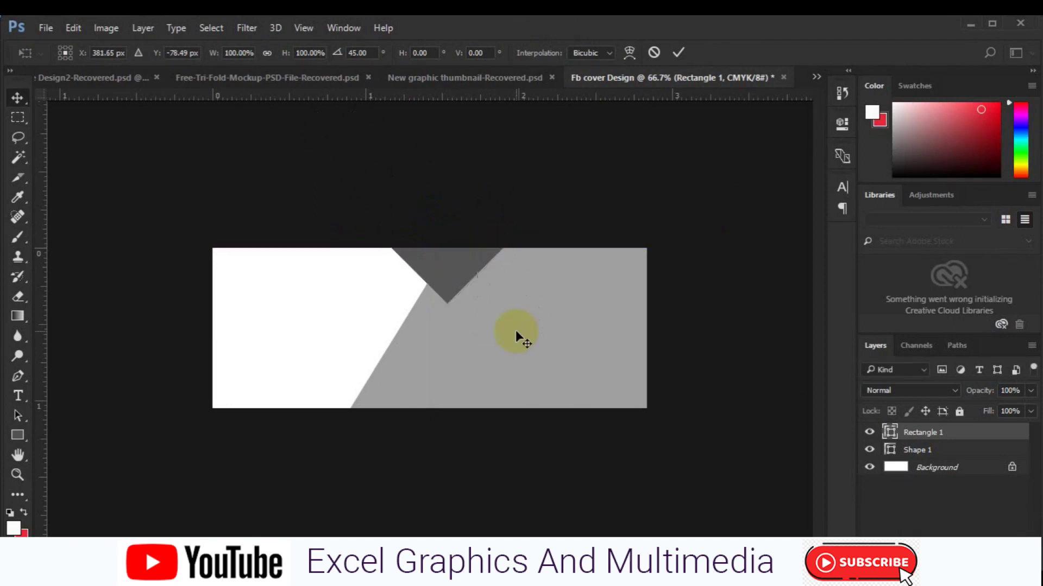
left_click(516, 331)
left_click_drag(516, 332, 532, 338)
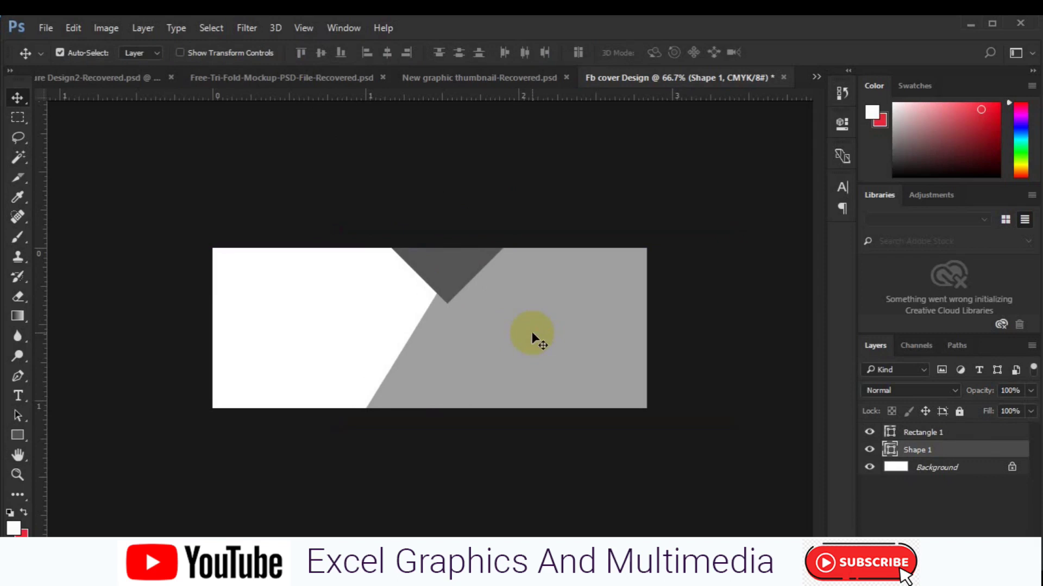
Step: Duplicate the triangle layer and recolour the original Rectangle 1 with the sampled canvas grey
left_click(449, 268)
key("ctrl+j")
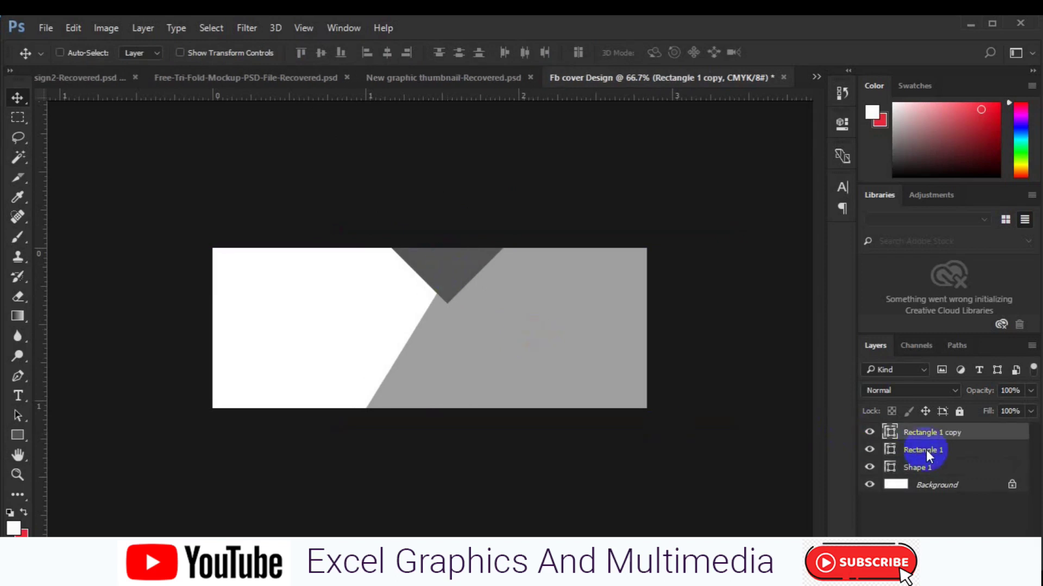
left_click(890, 450)
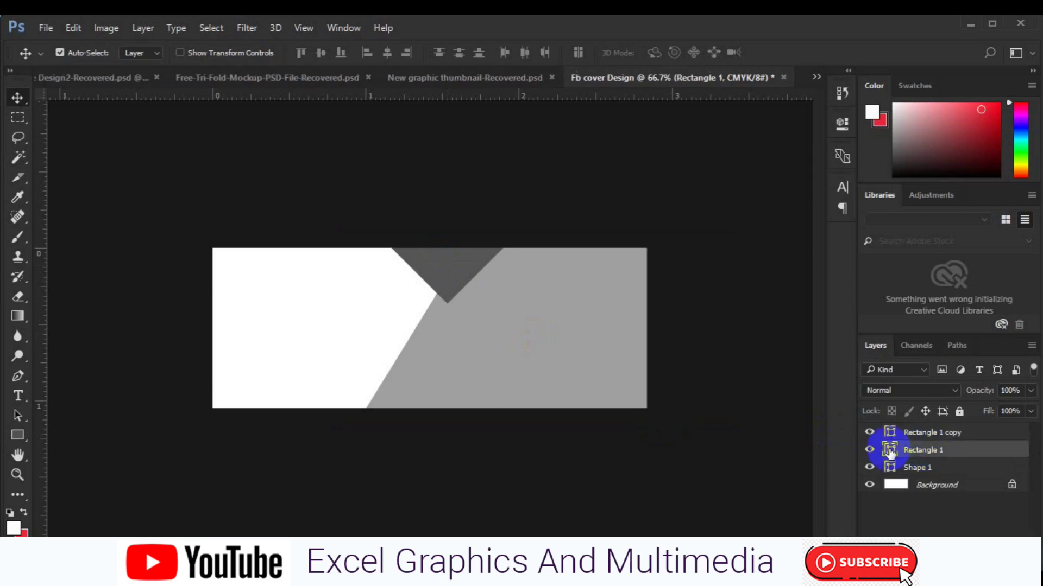
double_click(890, 451)
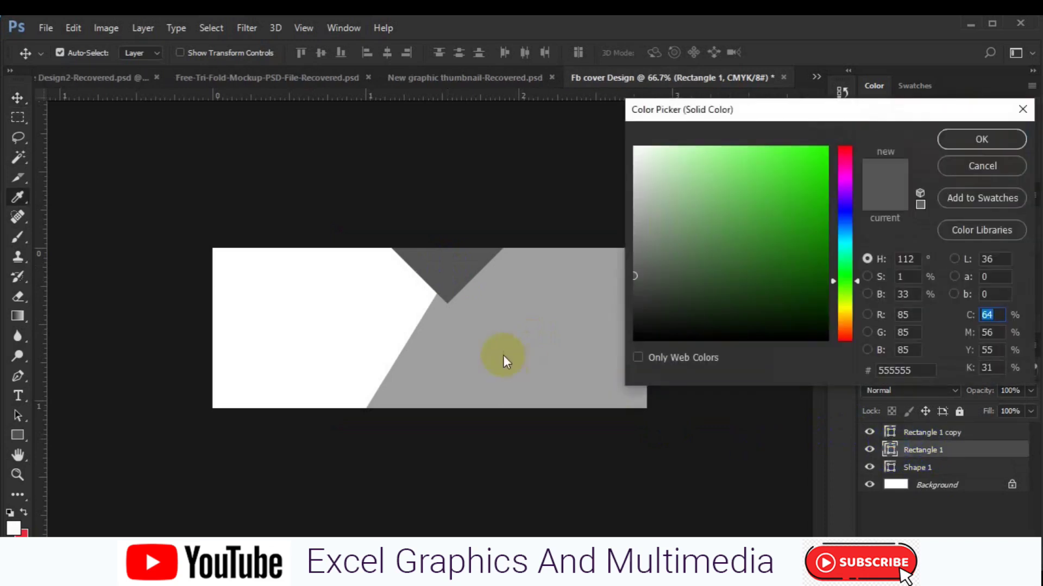
left_click(503, 355)
left_click(963, 148)
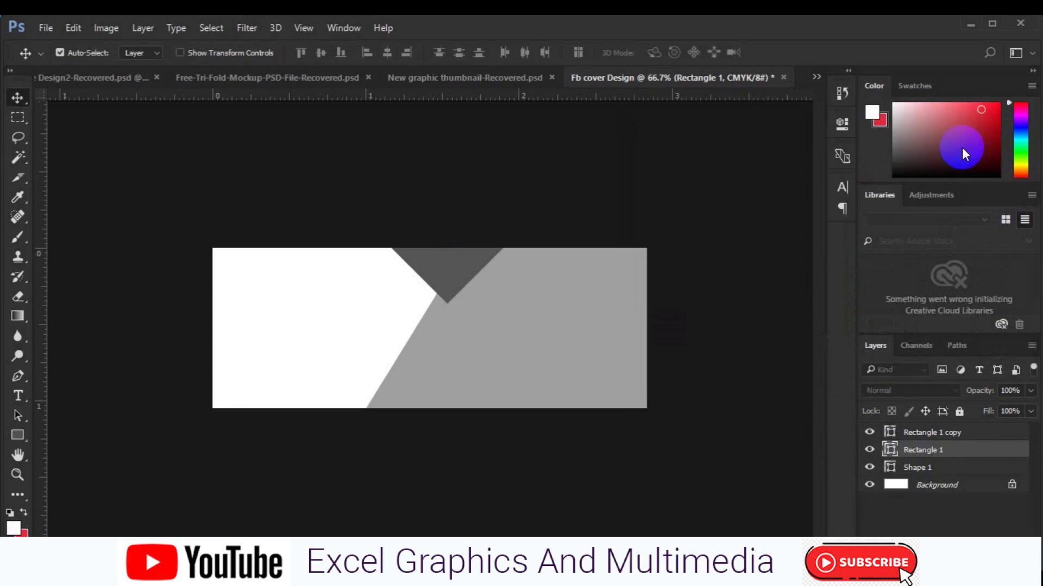
Step: Move and skew Rectangle 1 slightly left, then delete the Rectangle 1 layer
key("ctrl+t")
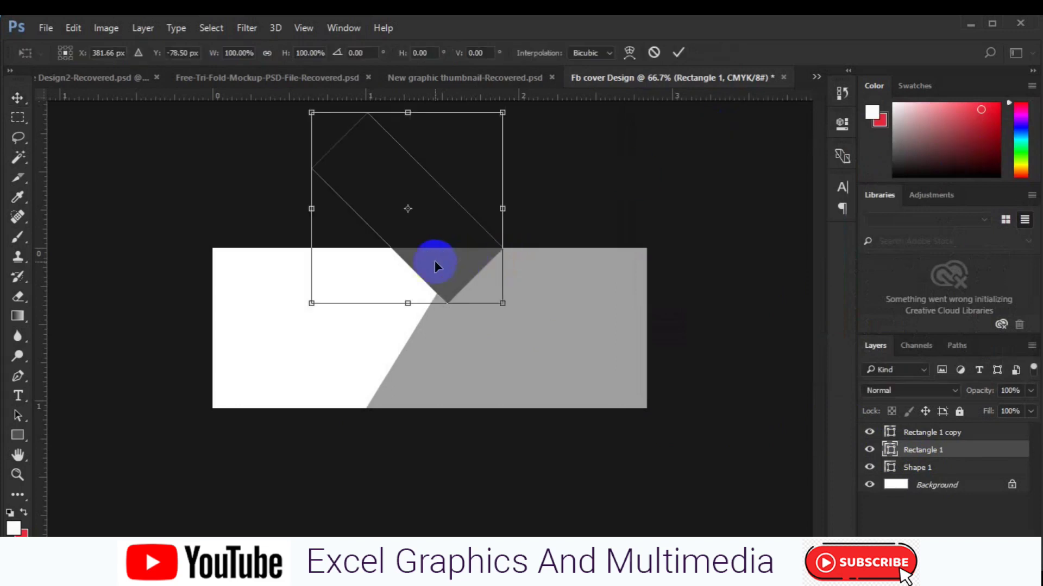
left_click_drag(421, 250, 418, 254)
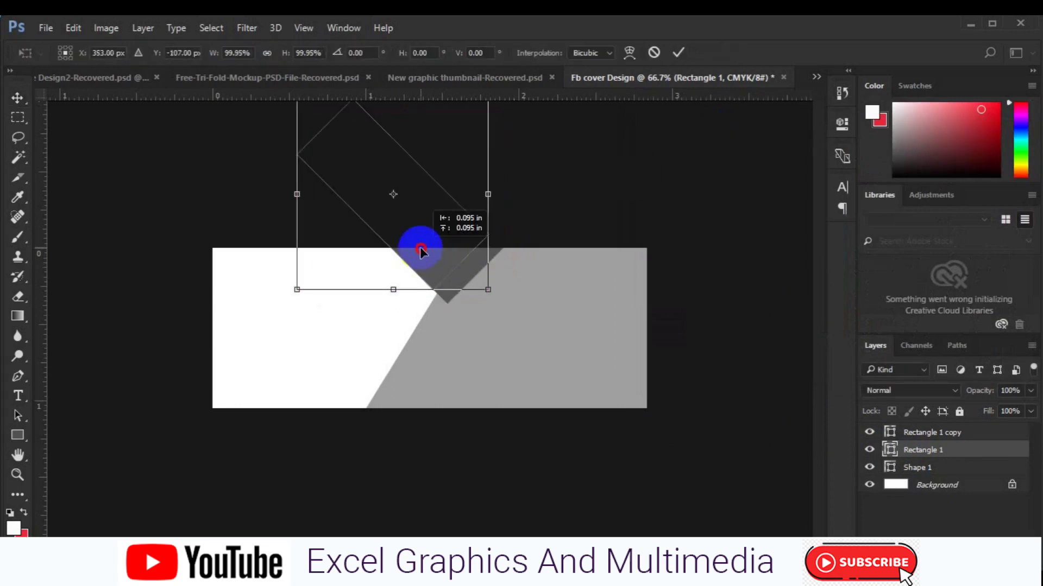
left_click_drag(418, 254, 413, 254)
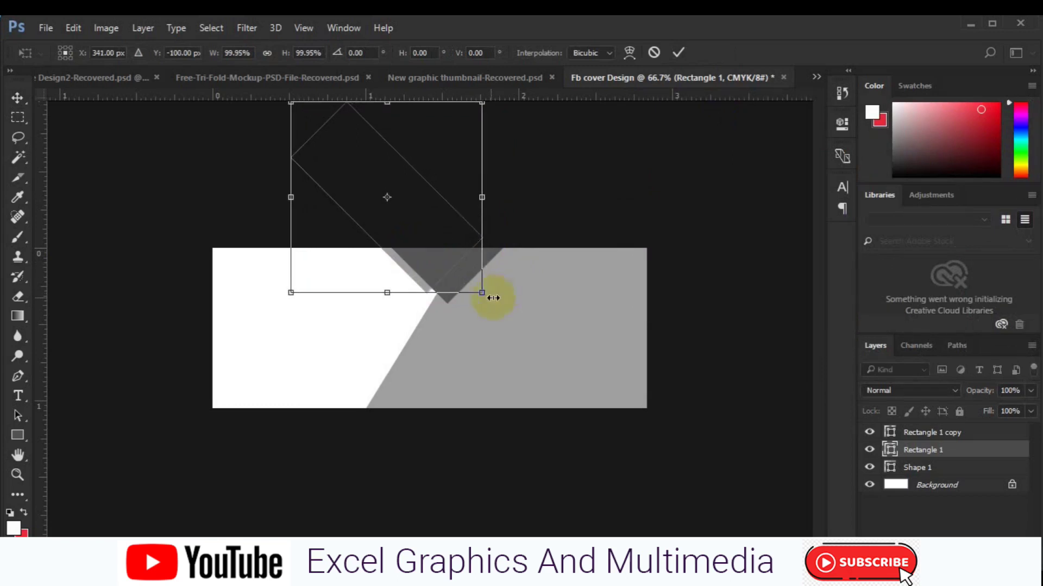
right_click(384, 294)
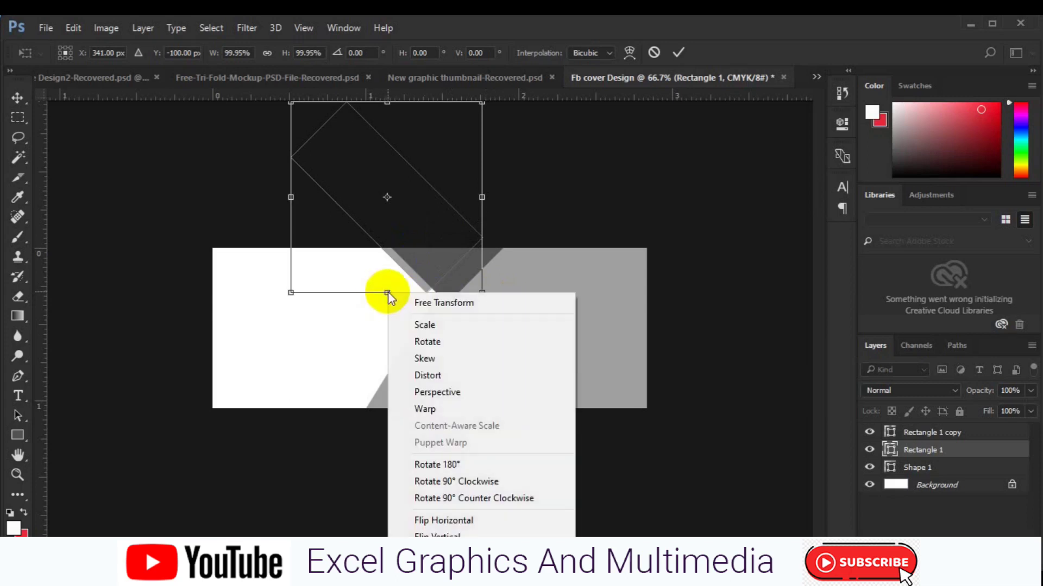
left_click(459, 363)
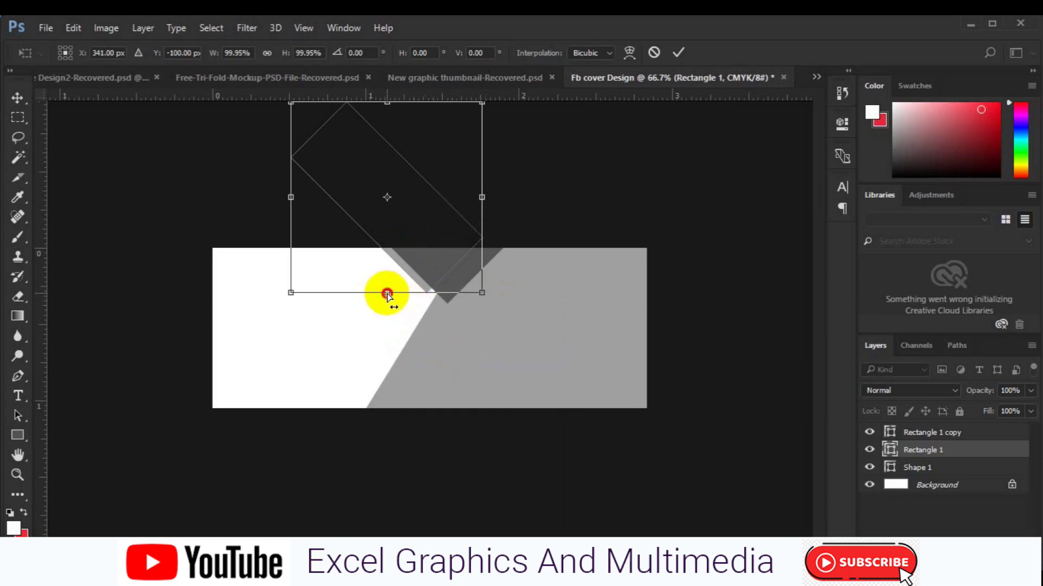
left_click_drag(387, 293, 376, 286)
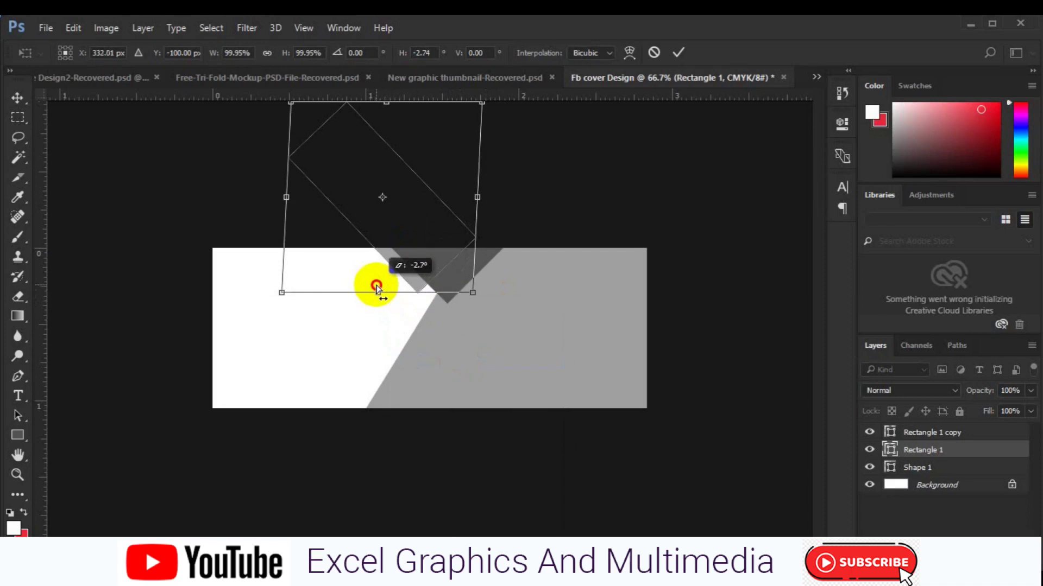
left_click_drag(376, 286, 376, 289)
key("Return")
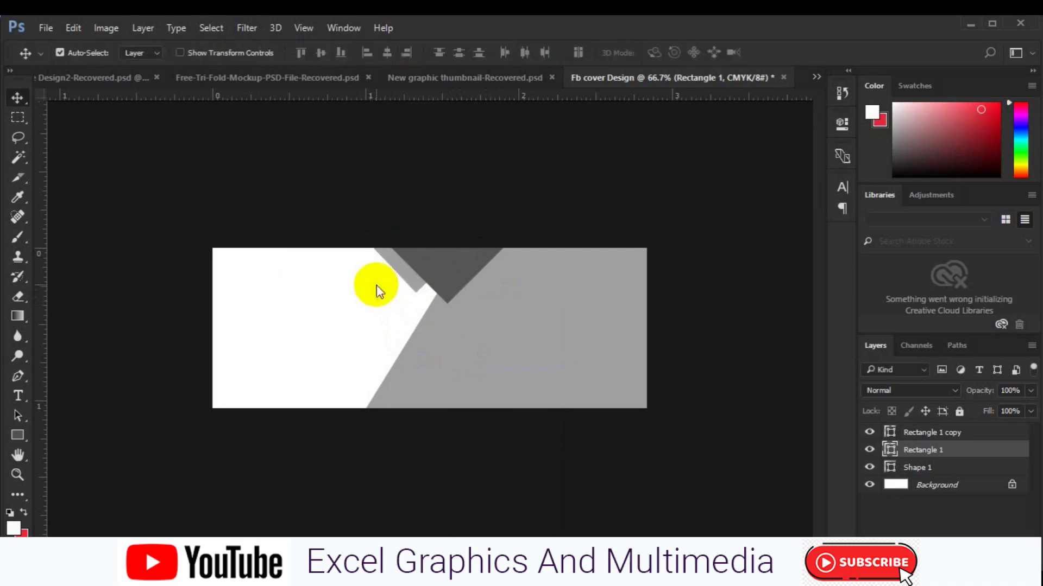
key("Delete")
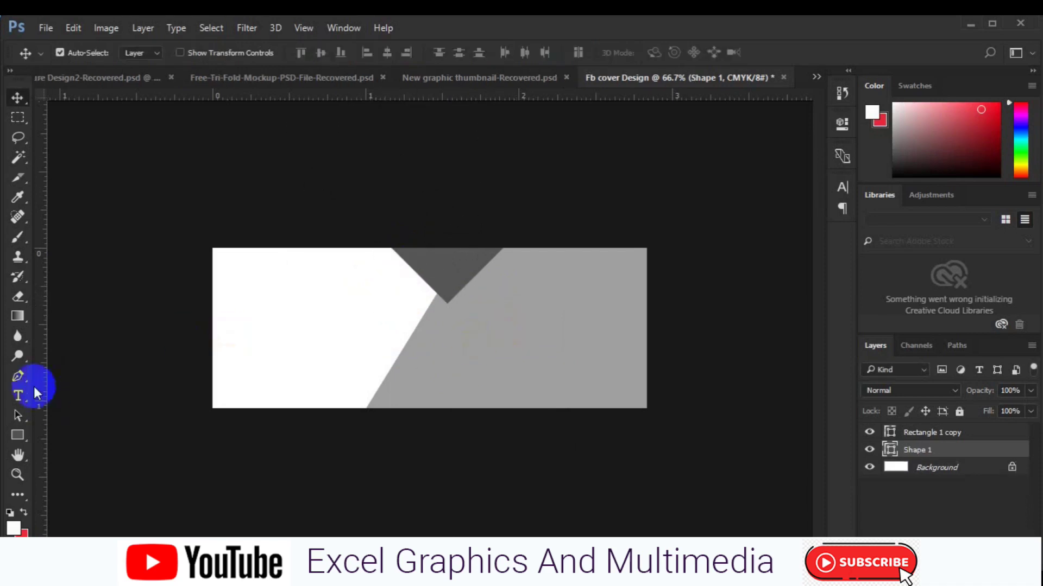
Step: At 100% zoom, pen-draw a Shape 2 path along the dark triangle's left edge and cover top
key("ctrl+plus")
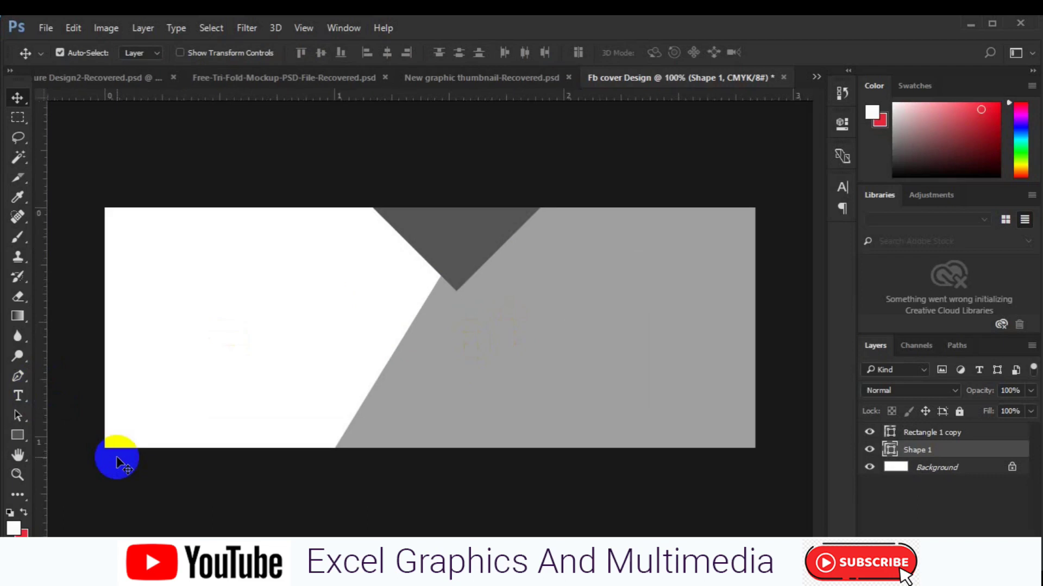
left_click(18, 376)
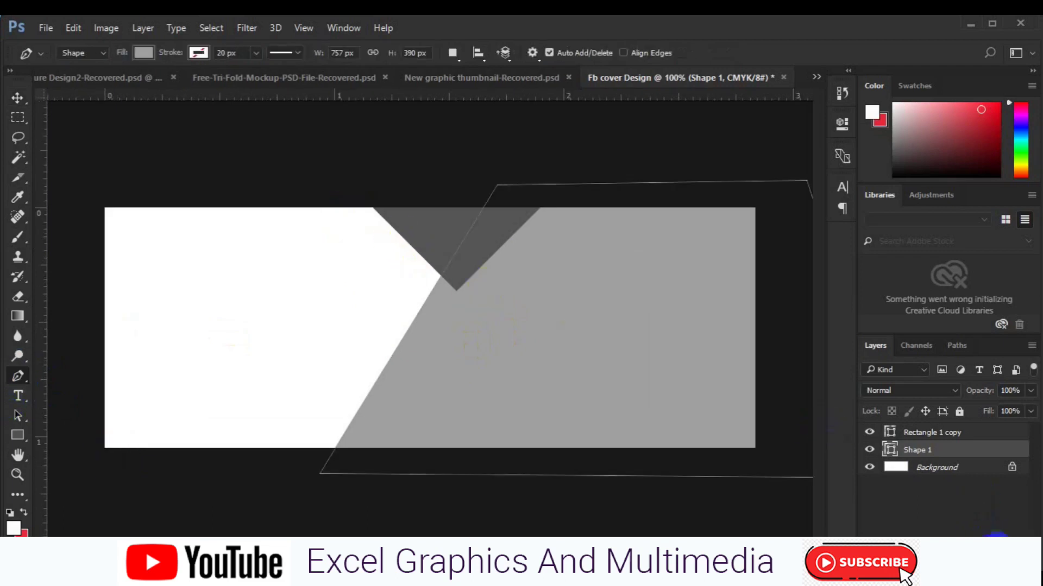
left_click(1002, 543)
left_click(422, 262)
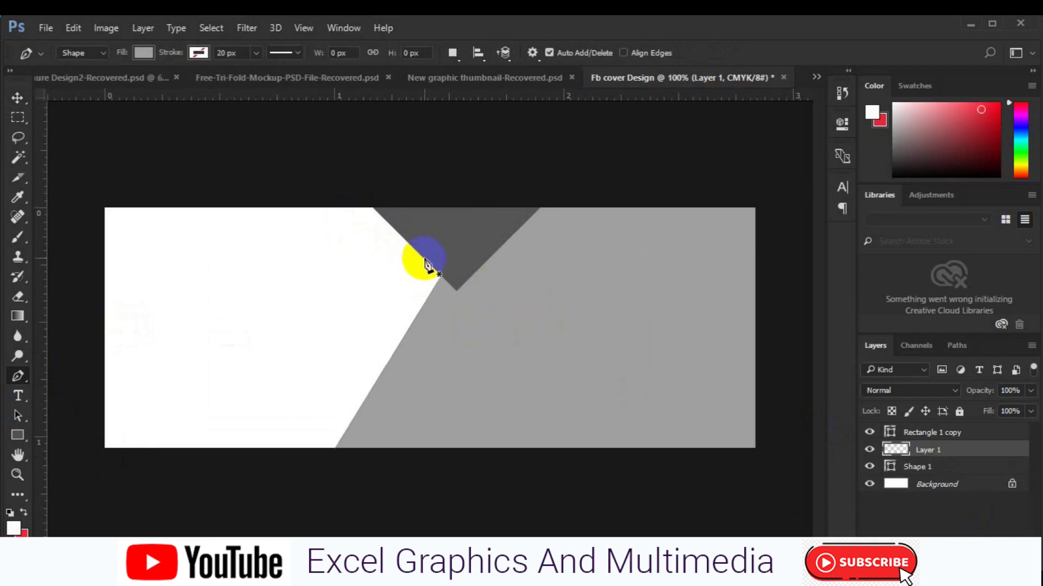
left_click(429, 259)
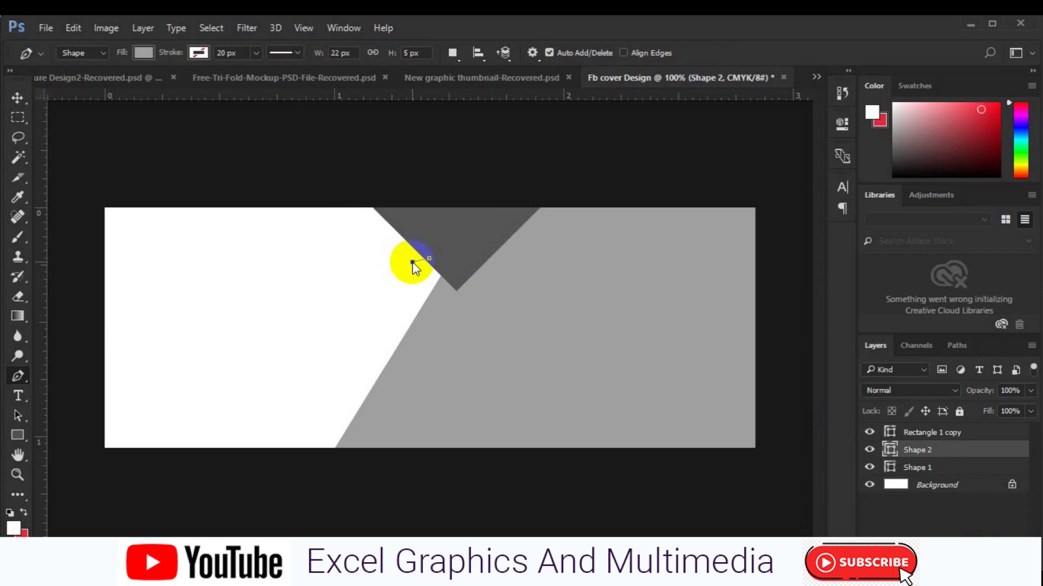
left_click_drag(412, 262, 413, 263)
left_click(347, 205)
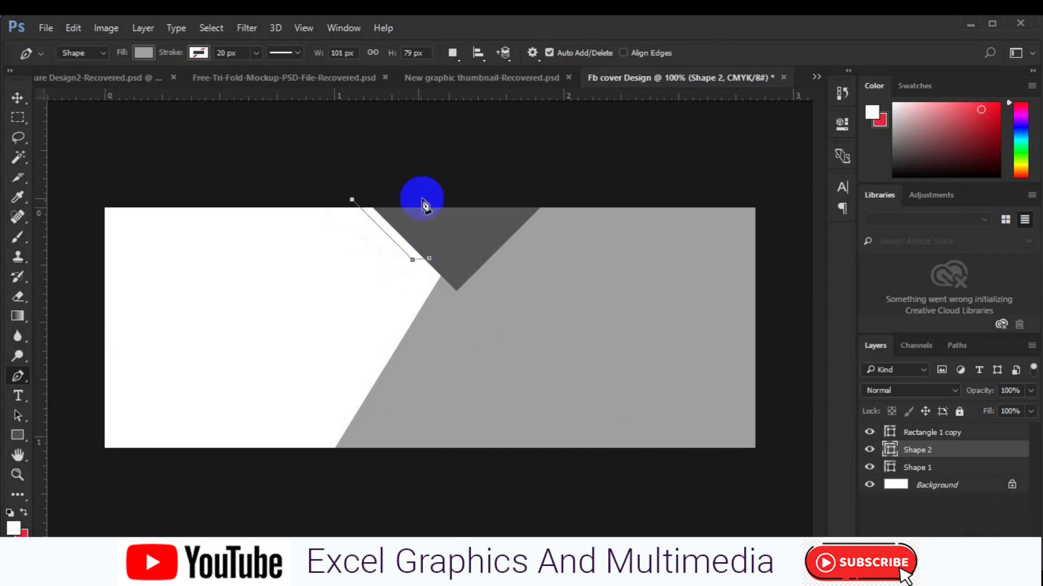
left_click_drag(351, 205, 431, 198)
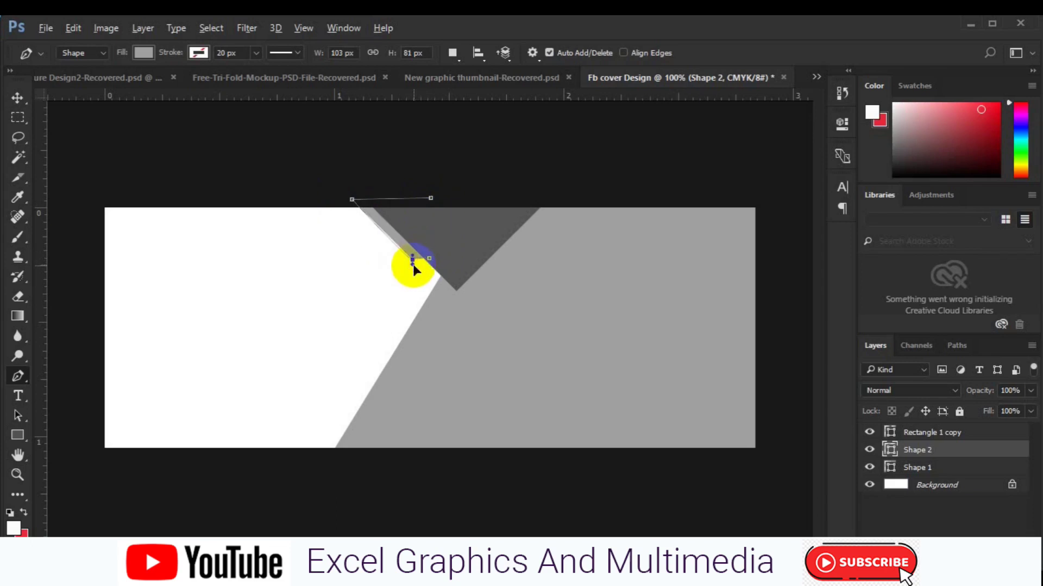
left_click(440, 243)
key("v")
left_click(573, 330)
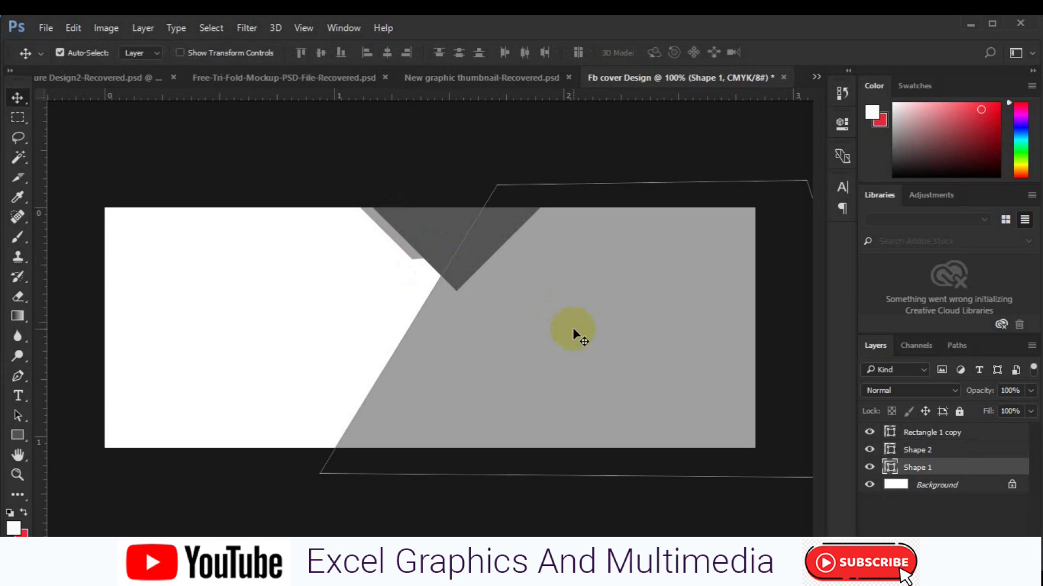
Step: Alt-drag a copy of the dark triangle to the cover's right edge as Rectangle 1 copy 2
left_click(450, 231)
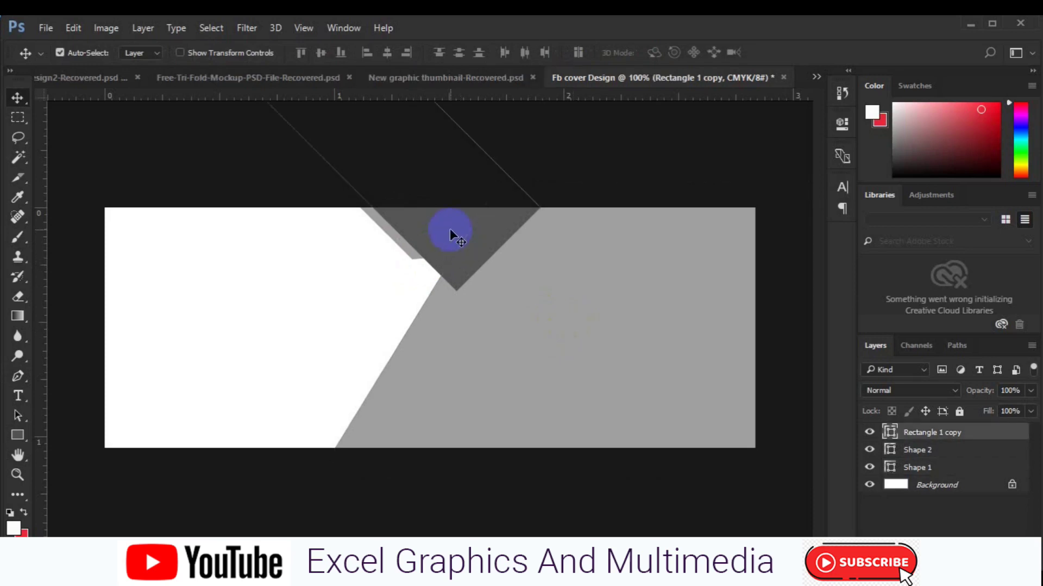
key("ctrl+minus")
key("ctrl+minus")
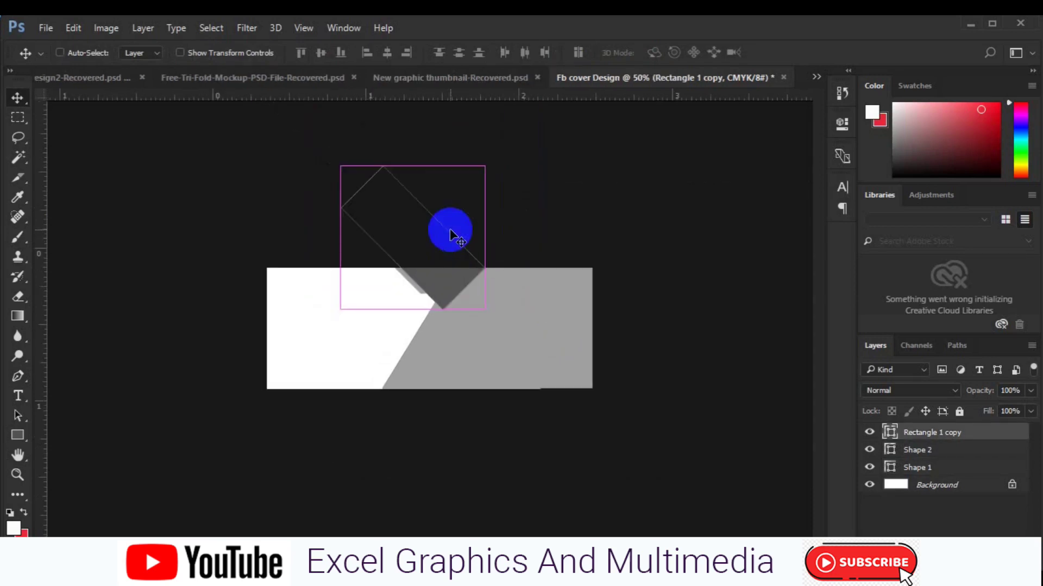
left_click(446, 293)
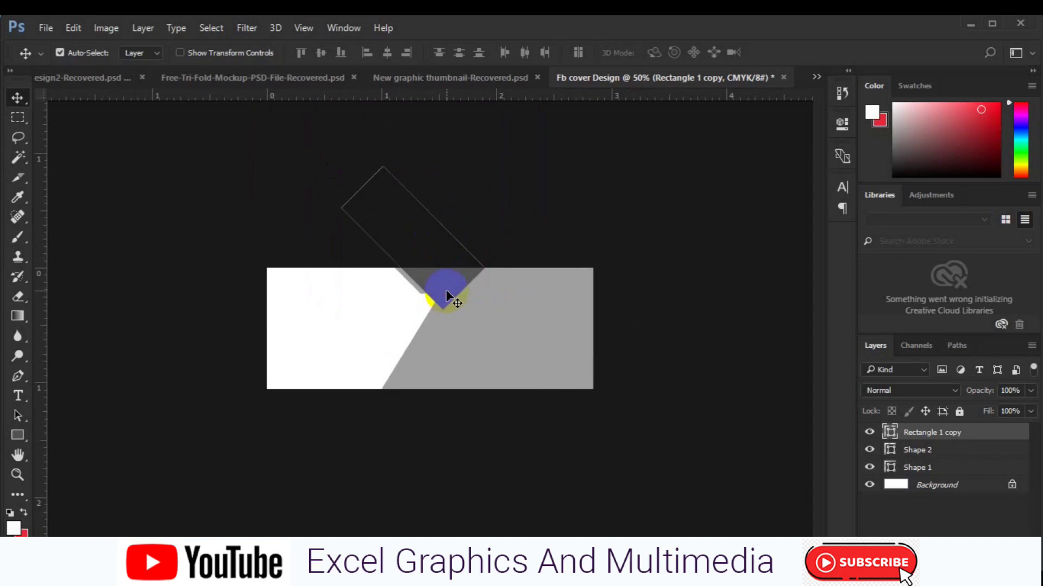
mouse_move(446, 296)
left_mouse_down()
mouse_move(621, 411)
mouse_move(668, 418)
mouse_move(659, 418)
left_mouse_up()
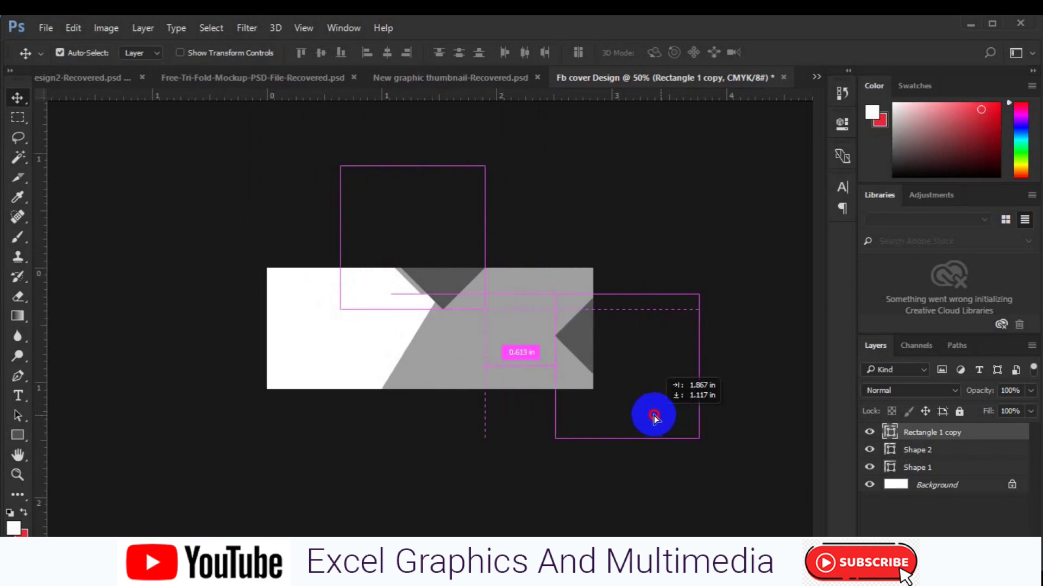
left_click_drag(655, 417, 654, 415)
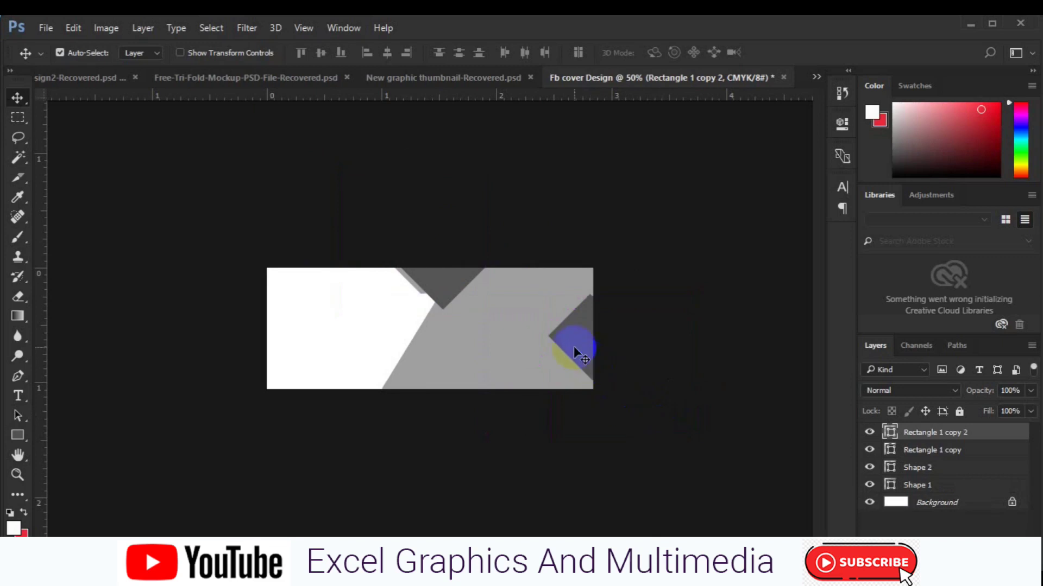
left_click_drag(574, 348, 583, 352)
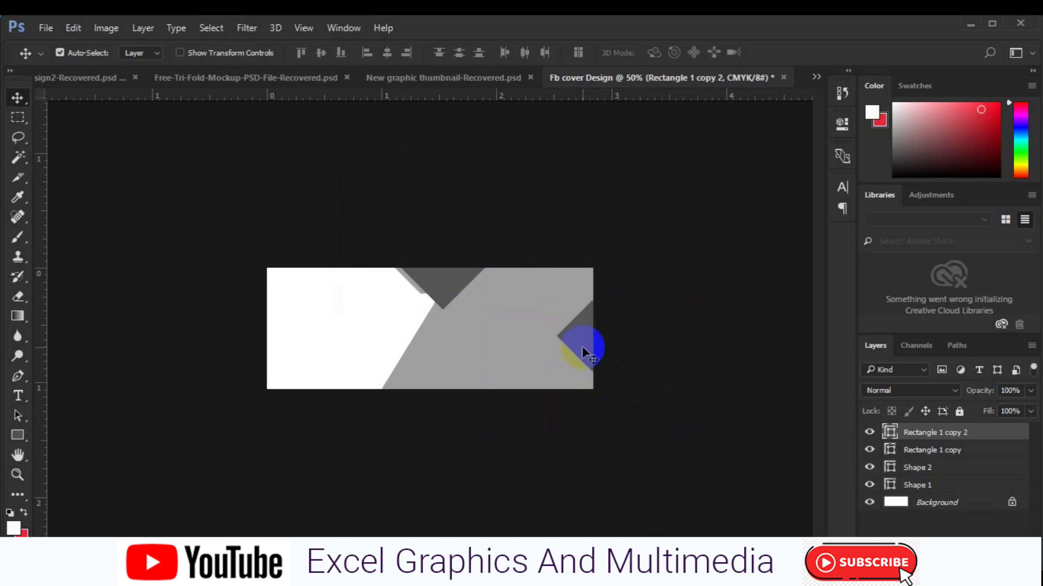
left_click(954, 452)
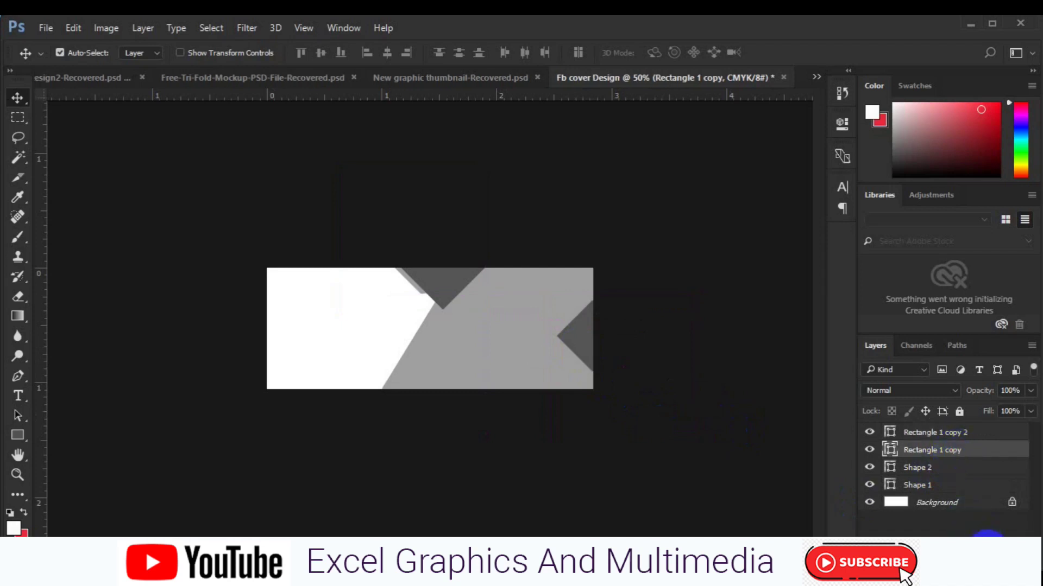
key("ctrl+shift+alt+n")
left_click(18, 435)
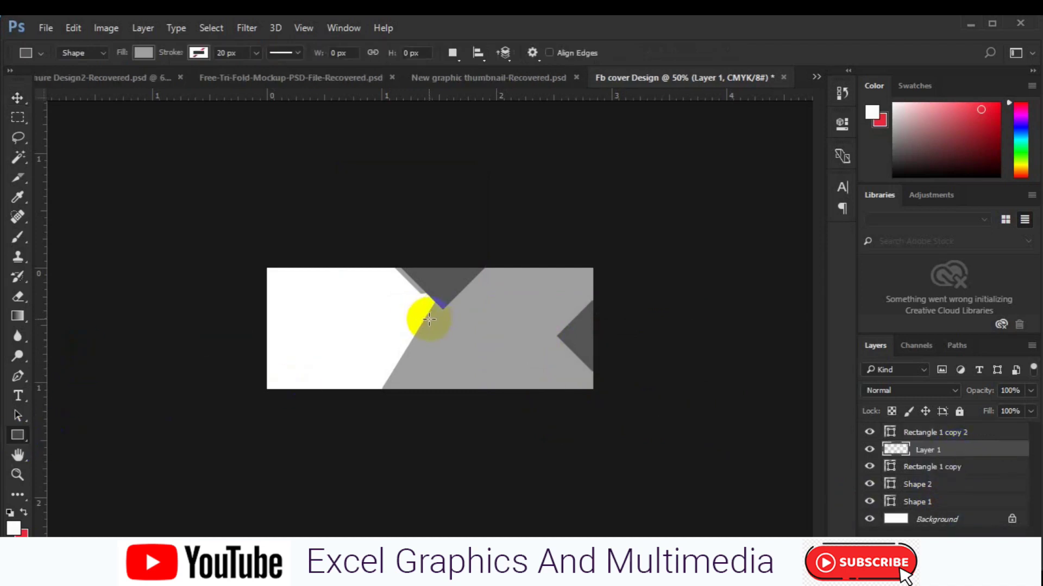
Step: Draw an orange-filled rectangle over the cover's lower right
left_click_drag(429, 320, 628, 437)
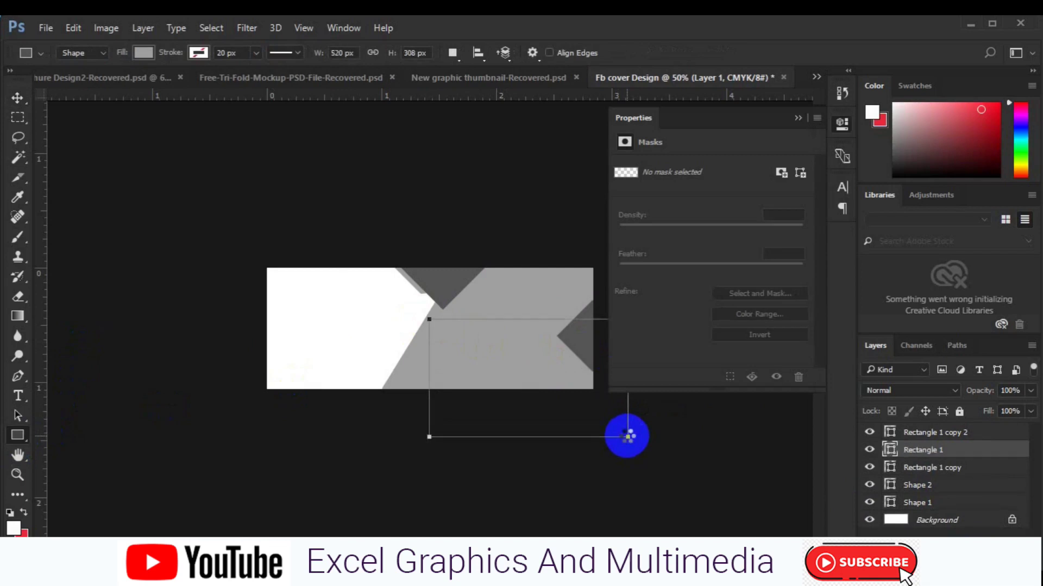
left_click(624, 211)
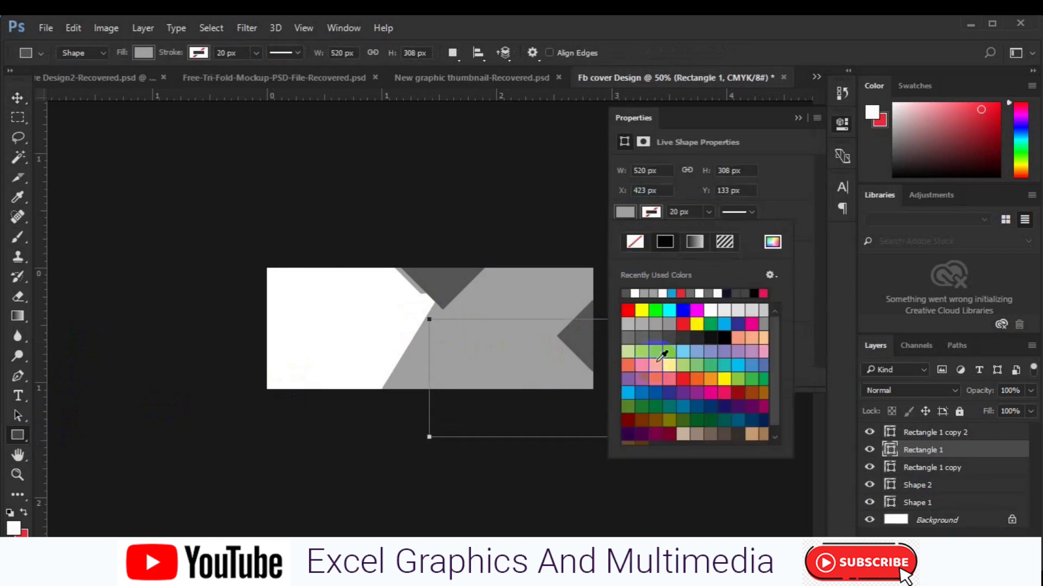
left_click(629, 365)
left_click(798, 120)
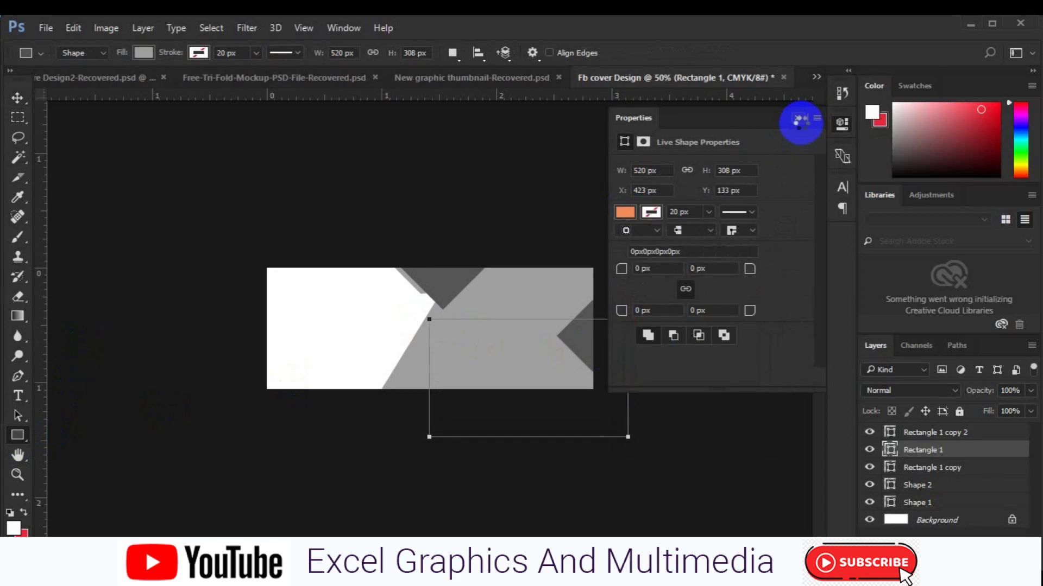
key("v")
Step: Rotate the orange rectangle 45° and move it into the bottom-right corner
key("ctrl+t")
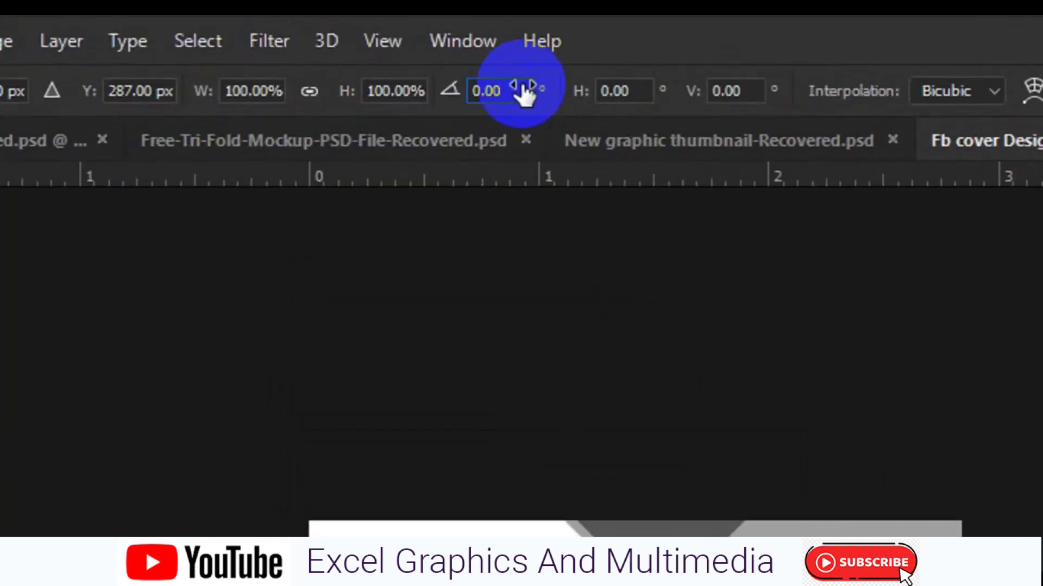
left_click(524, 88)
type("45")
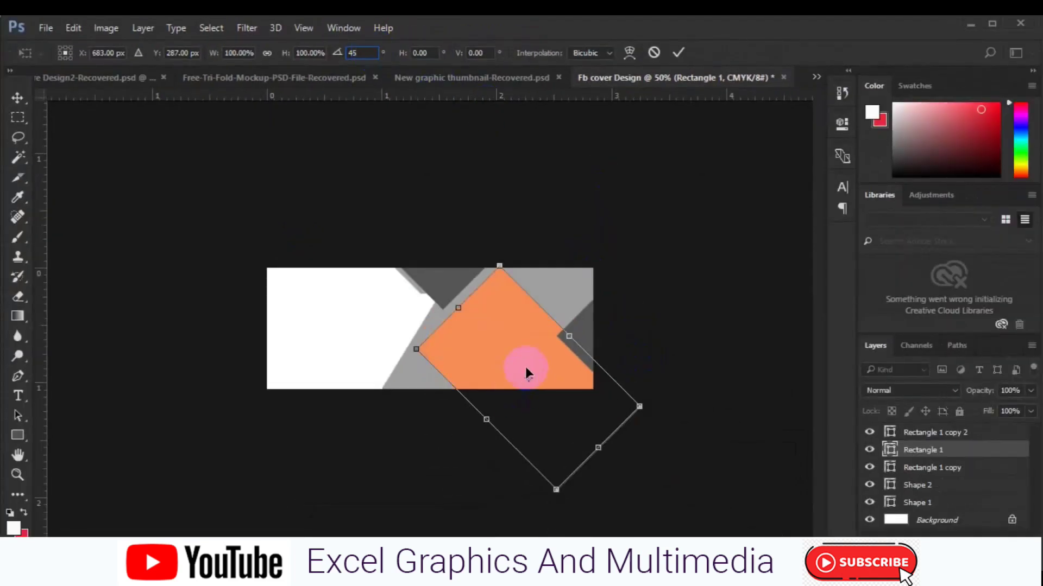
left_click_drag(511, 375, 600, 422)
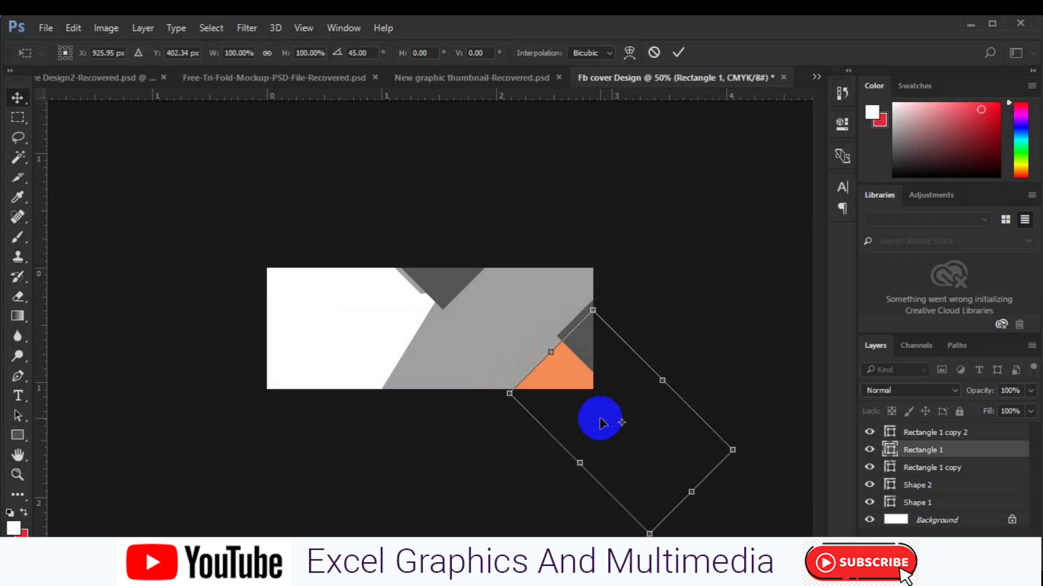
key("Return")
left_click(416, 292)
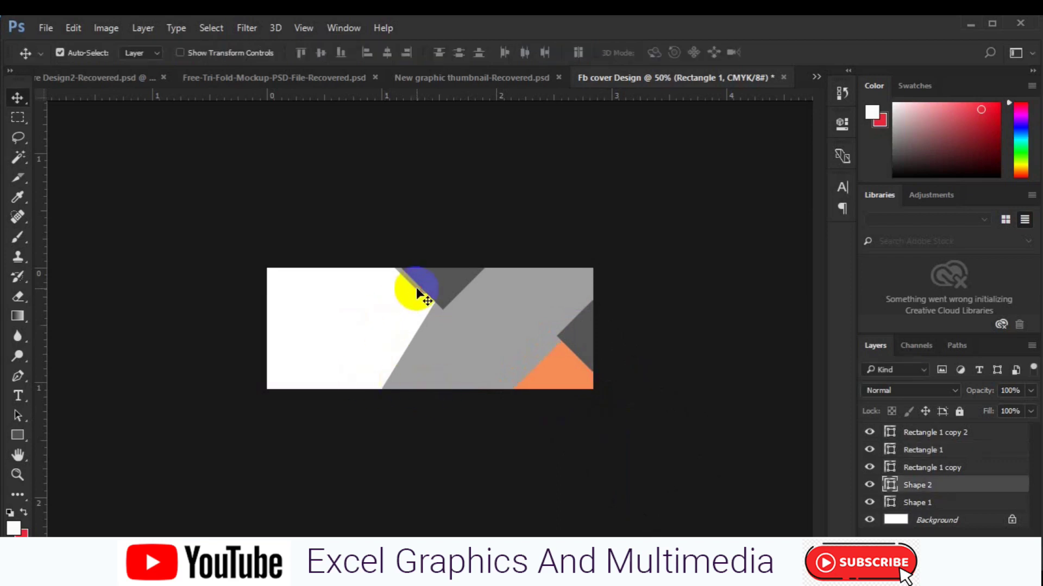
left_click_drag(416, 292, 392, 353)
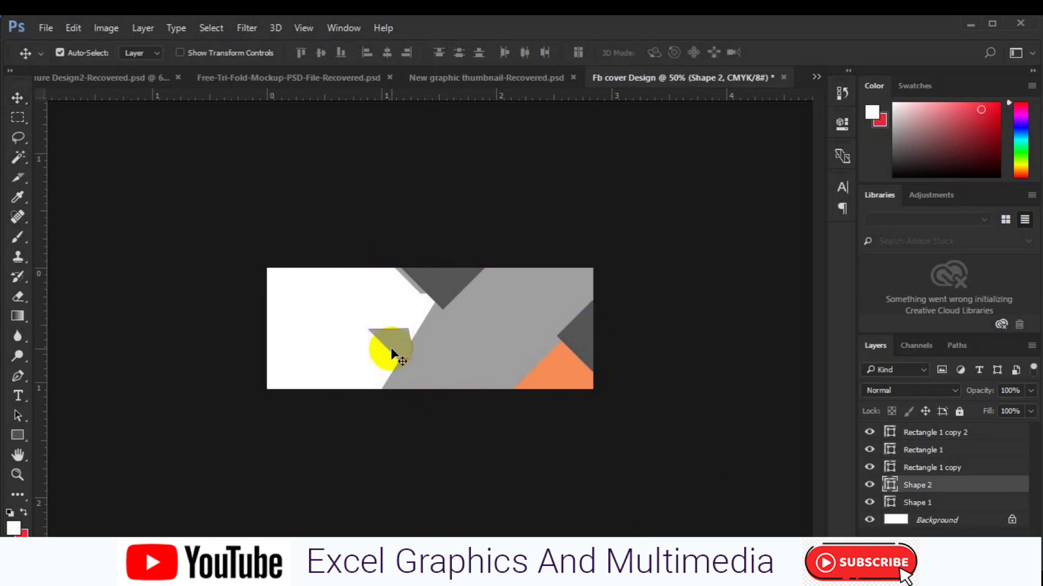
key("ctrl+alt+t")
right_click(400, 350)
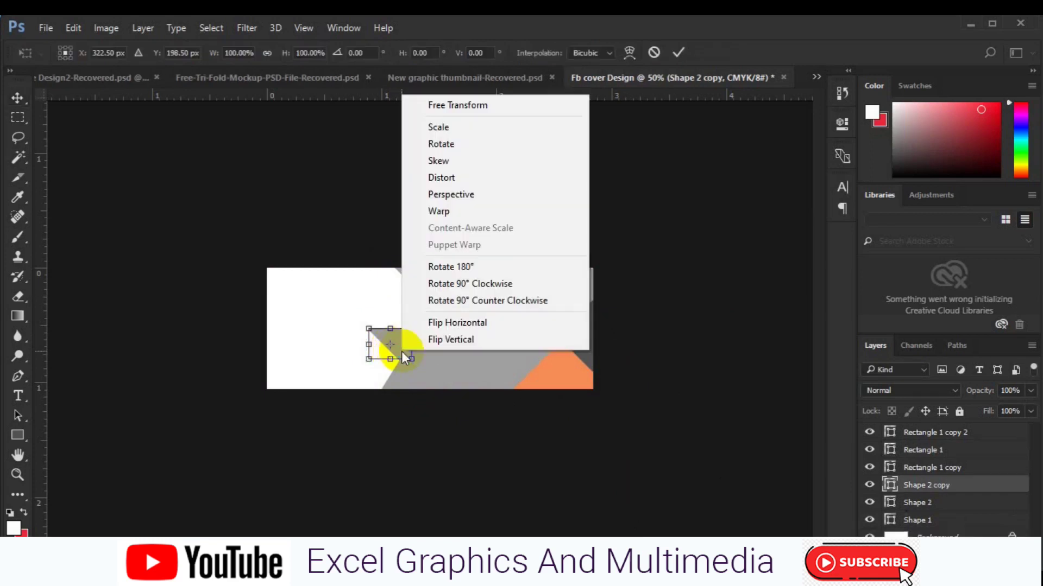
left_click(473, 301)
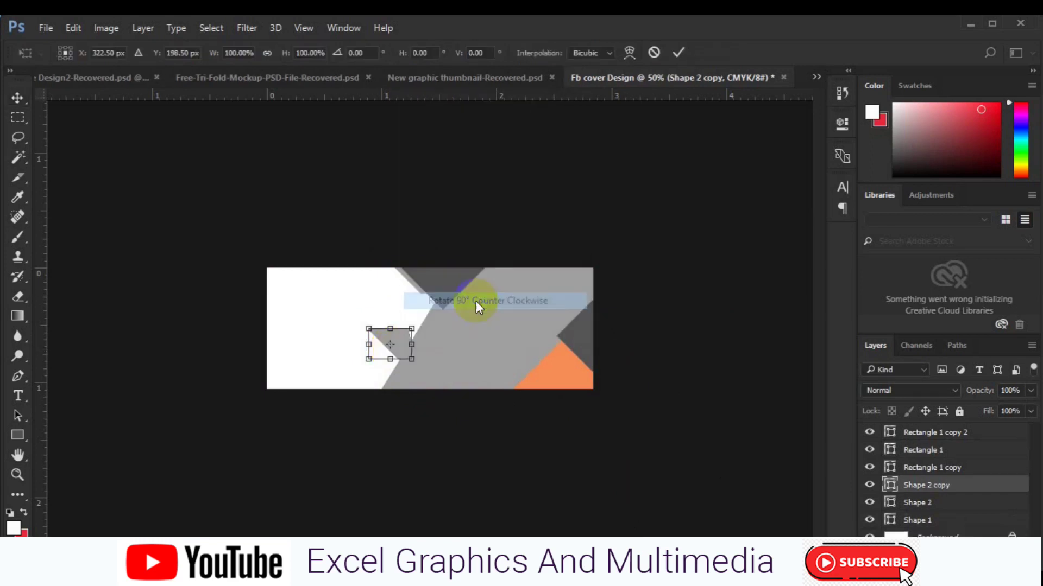
right_click(399, 361)
left_click(444, 346)
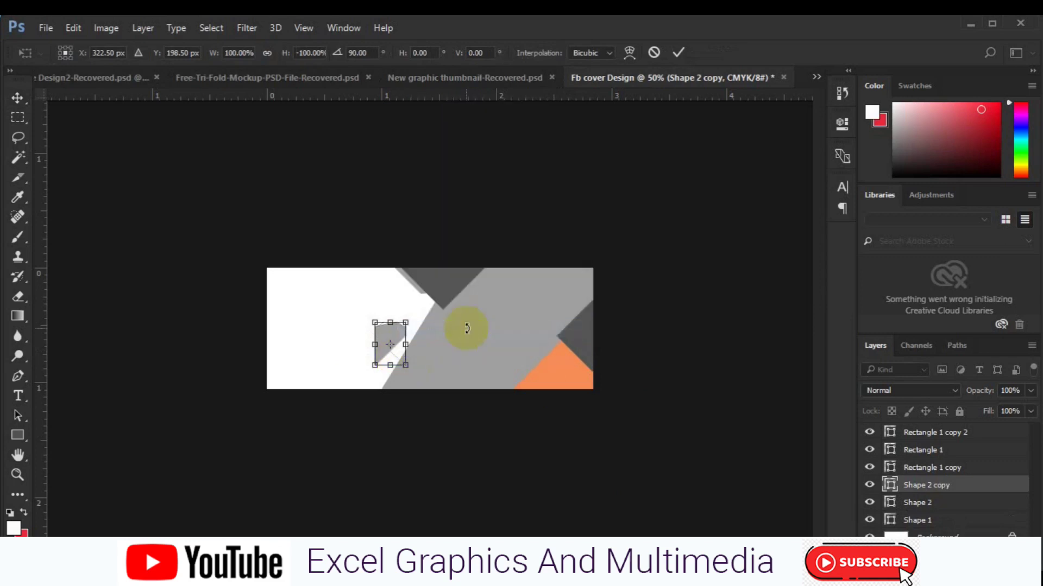
right_click(400, 361)
left_click(429, 348)
key("Return")
left_click(465, 298)
double_click(457, 288)
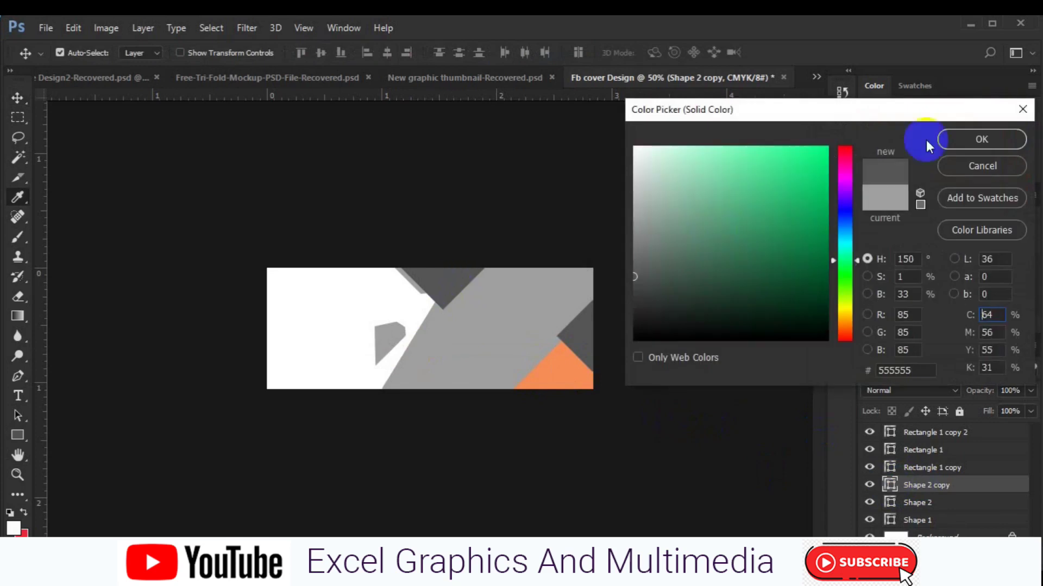
left_click(956, 139)
left_click(389, 346)
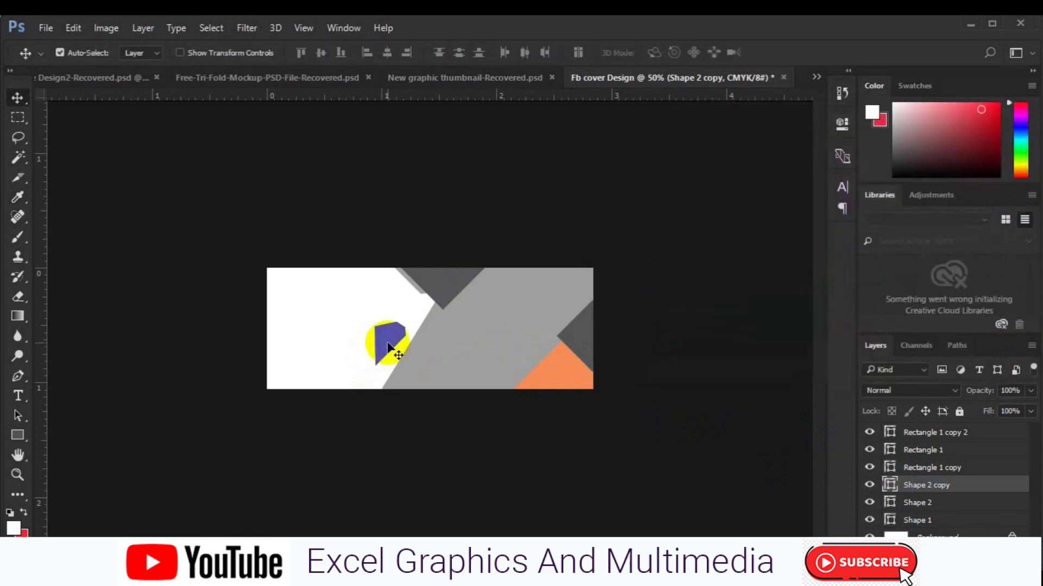
left_click_drag(388, 345, 392, 373)
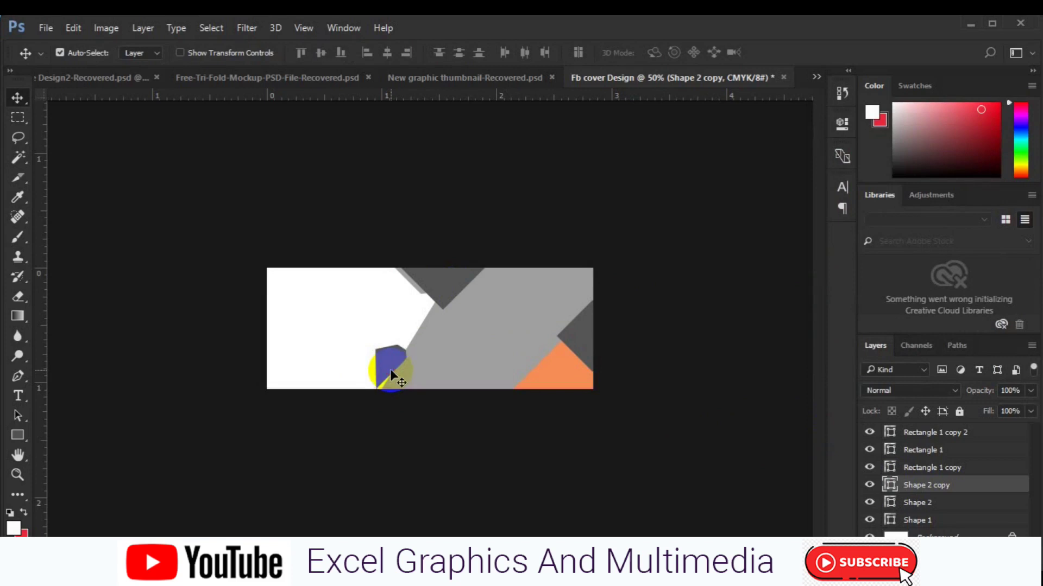
key("ctrl+t")
right_click(389, 369)
left_click(446, 342)
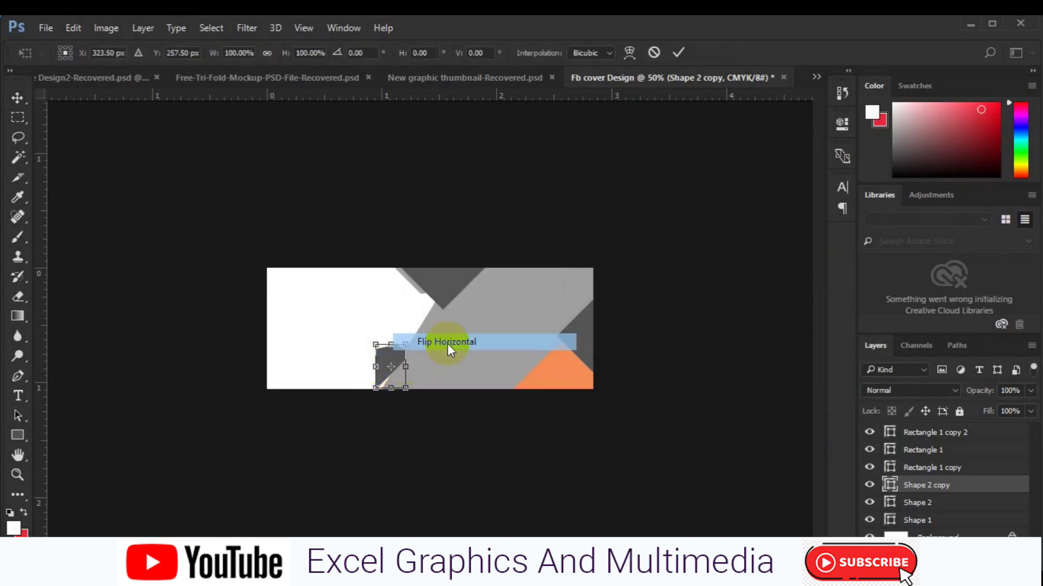
right_click(402, 379)
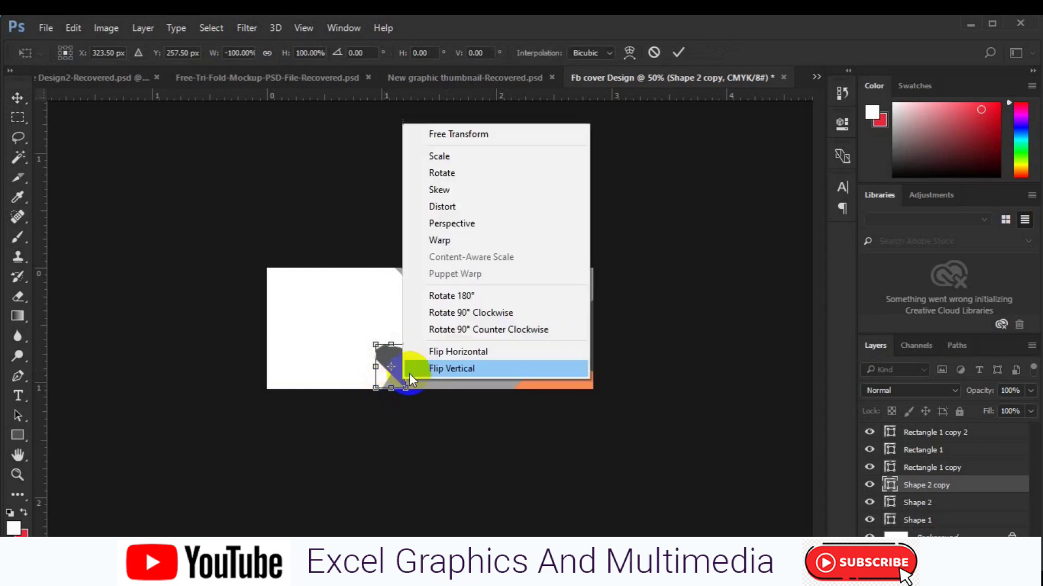
left_click(464, 304)
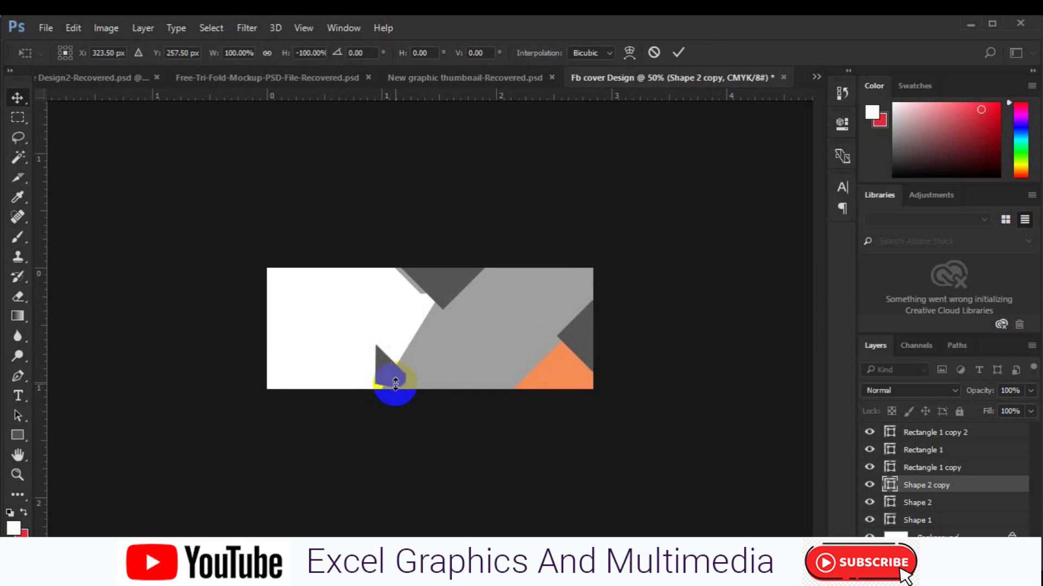
key("Escape")
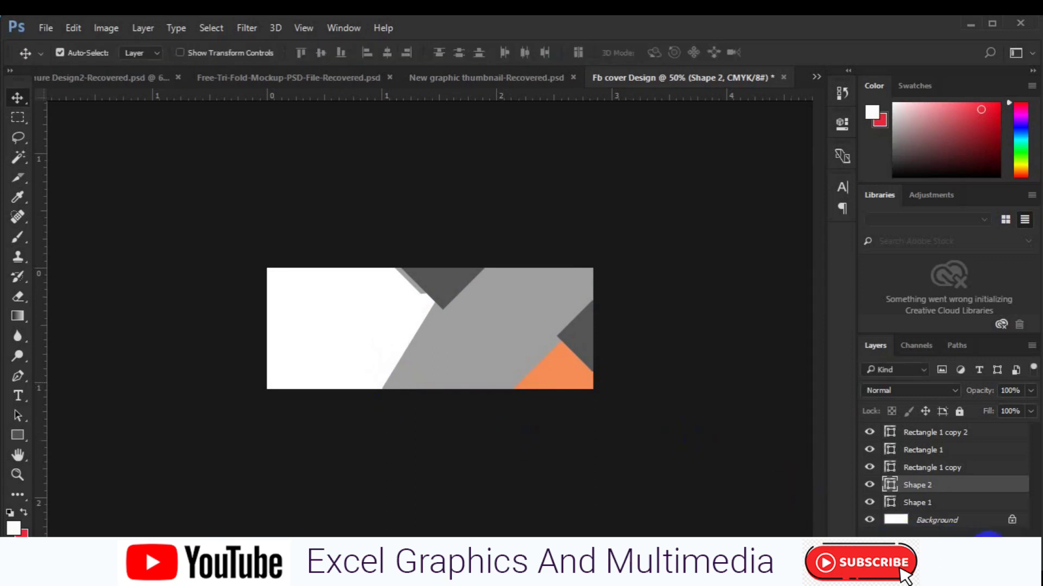
left_click(989, 540)
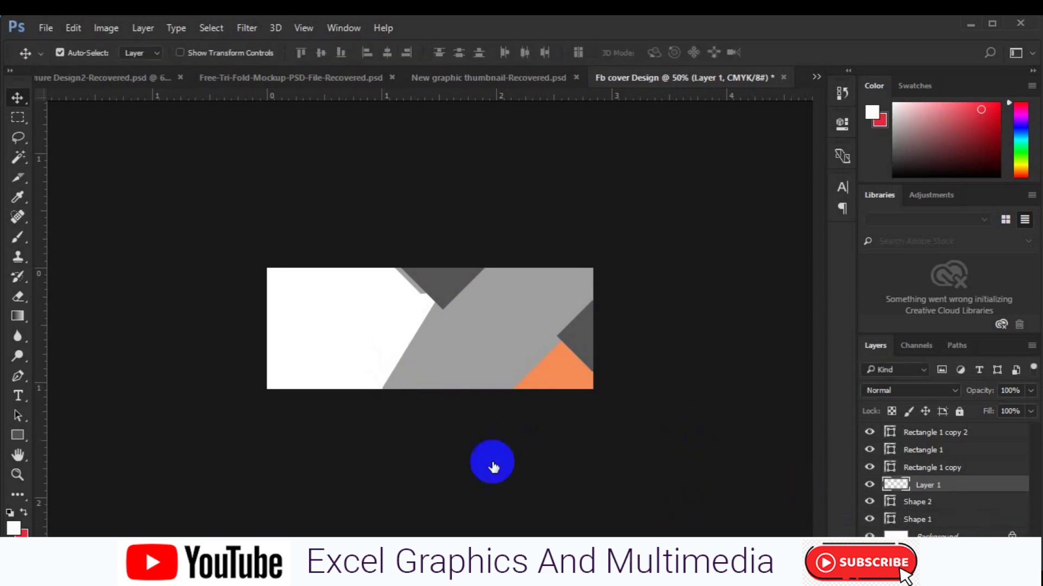
Step: Nudge grey Shape 1 2 px left to X 631.50 px, zoom to 66.7%, and hide its layer
left_click(476, 359)
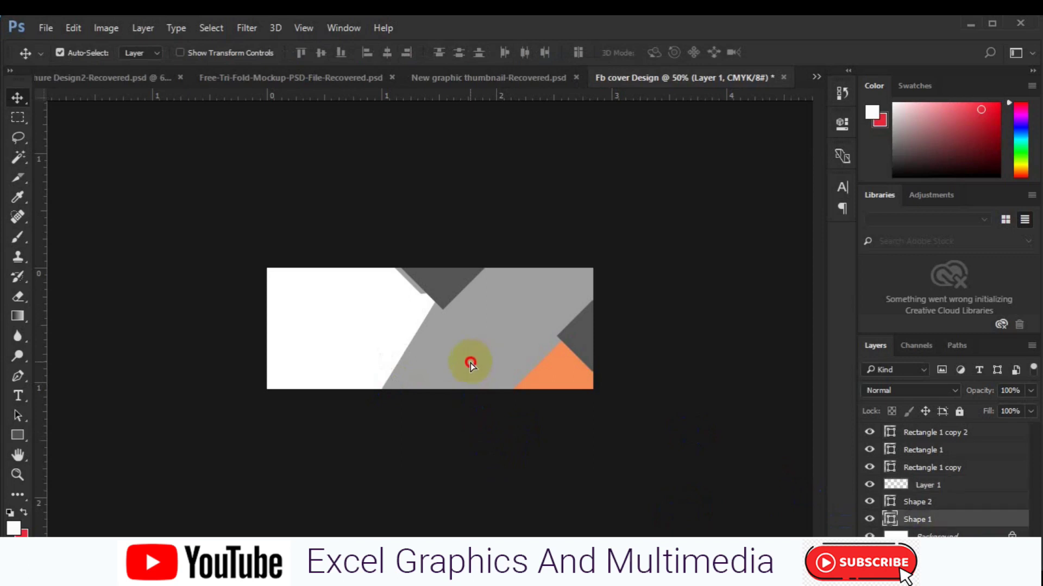
left_click_drag(469, 368, 473, 372)
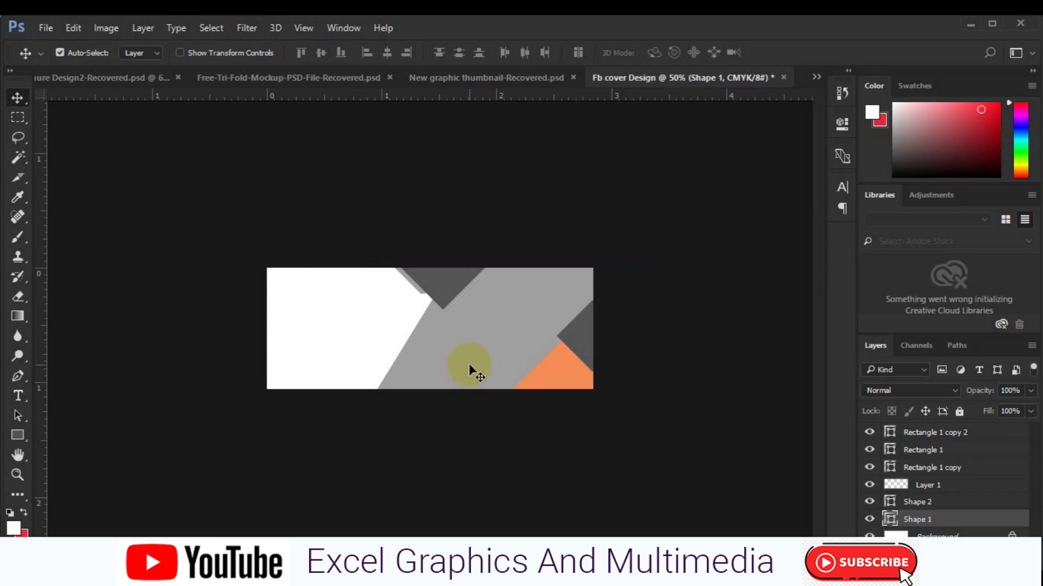
key("ctrl+t")
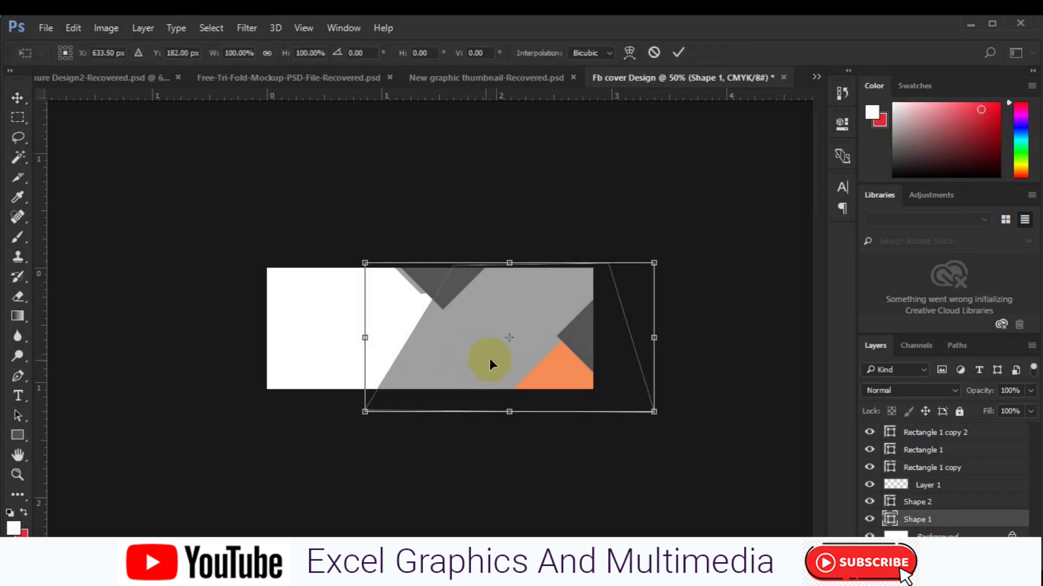
key("Left")
key("Left")
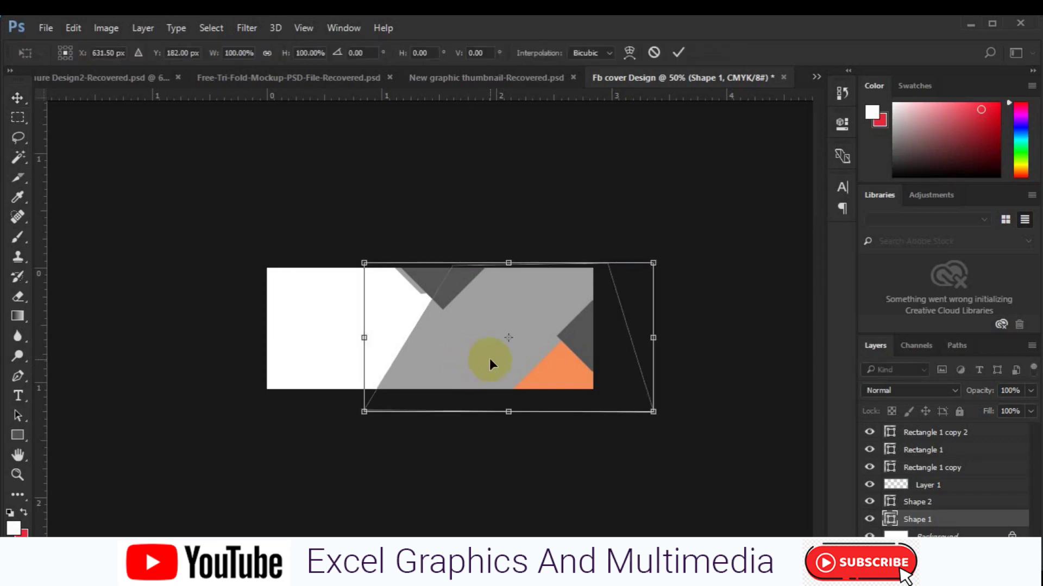
key("Return")
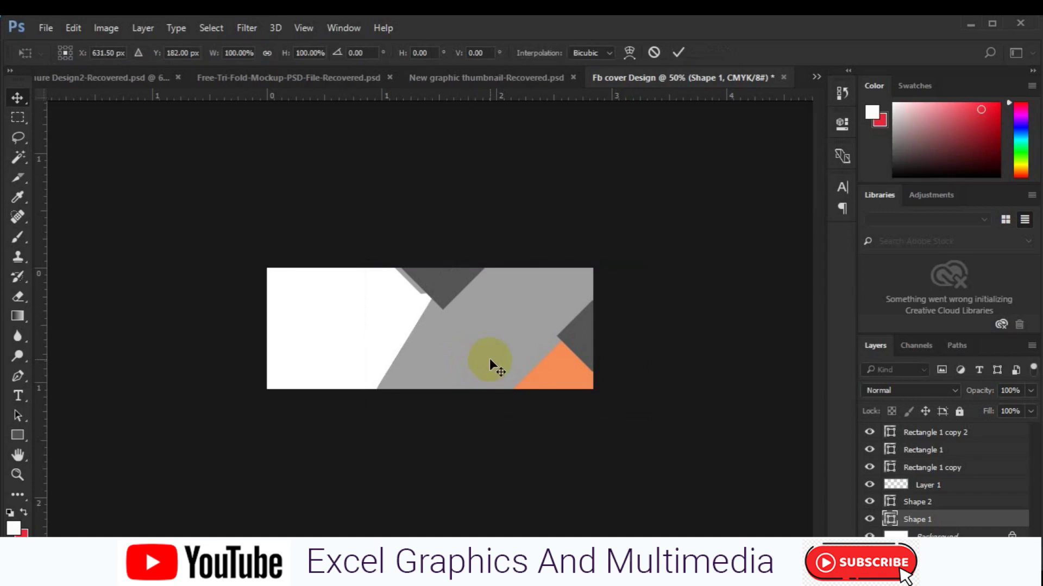
key("ctrl+plus")
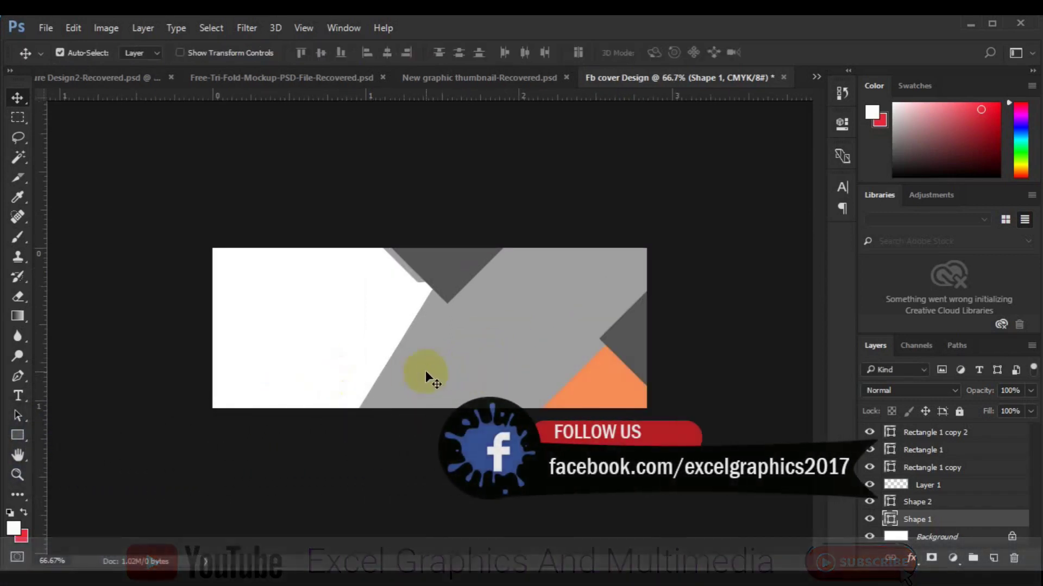
left_click(869, 520)
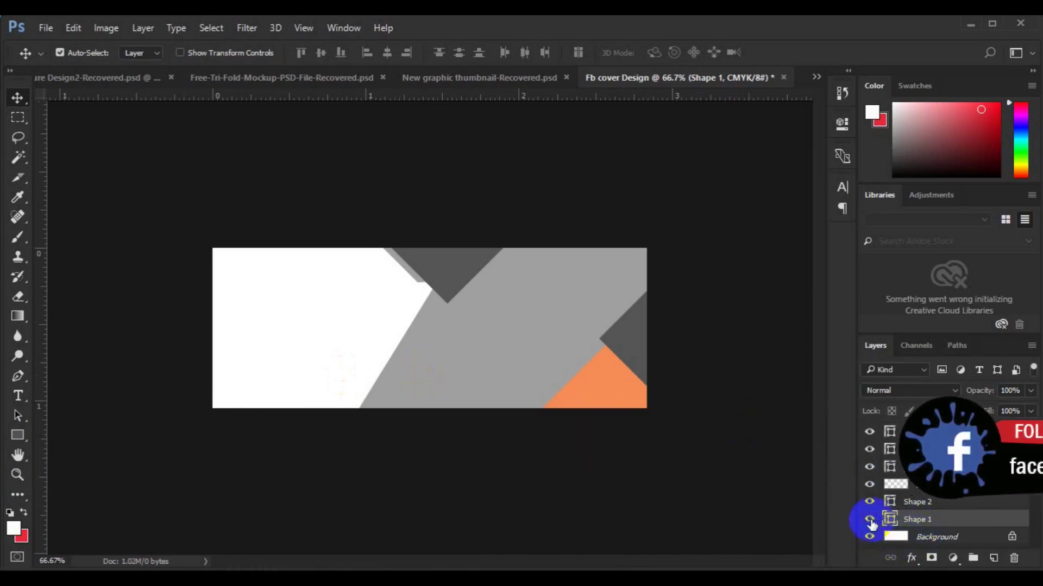
Step: Draw a tall grey Rectangle 2 extending from near the top-middle to below the cover
left_click(17, 435)
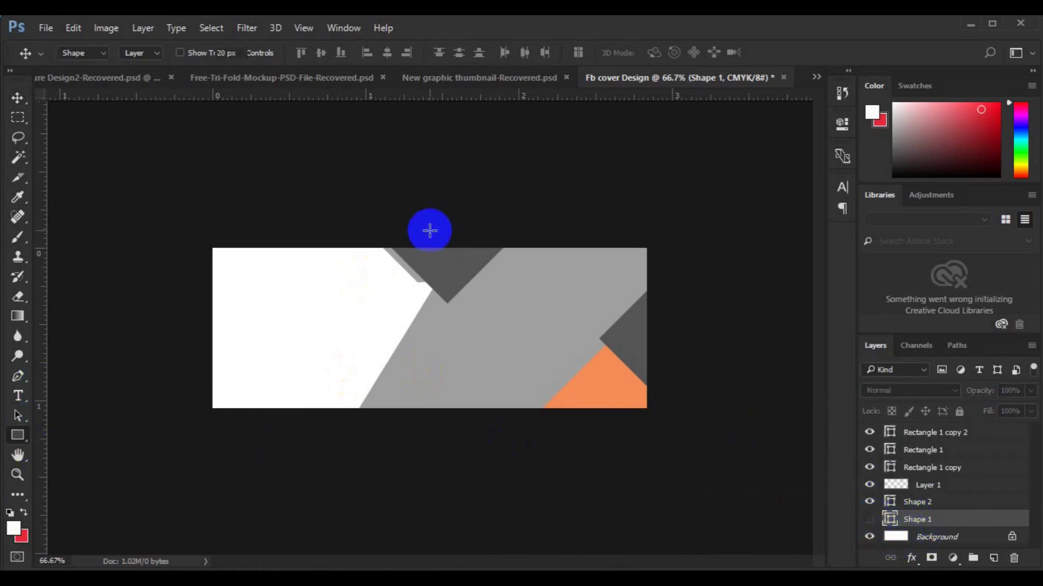
left_click_drag(422, 236, 613, 333)
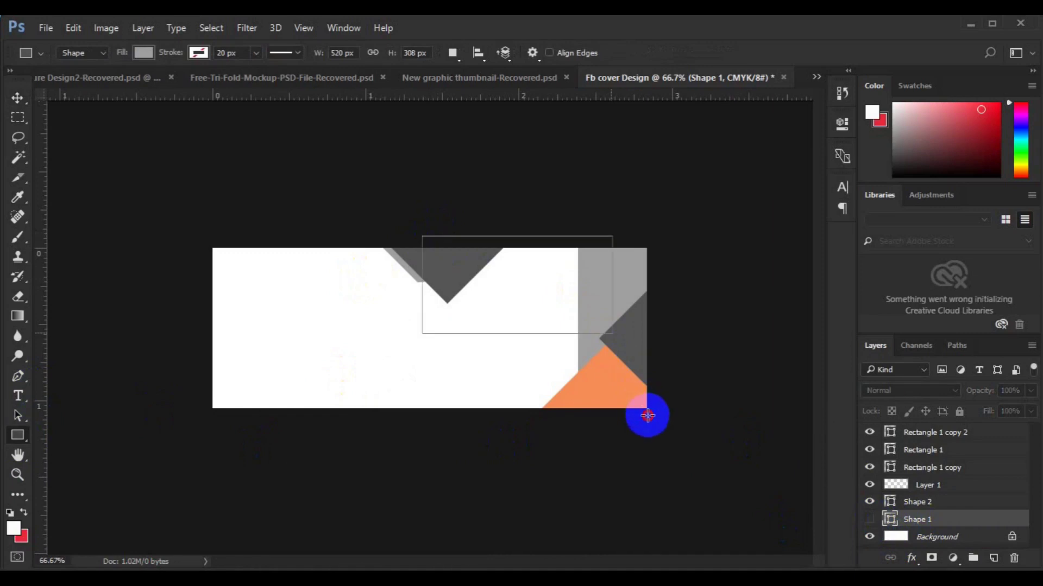
left_click_drag(632, 459, 596, 466)
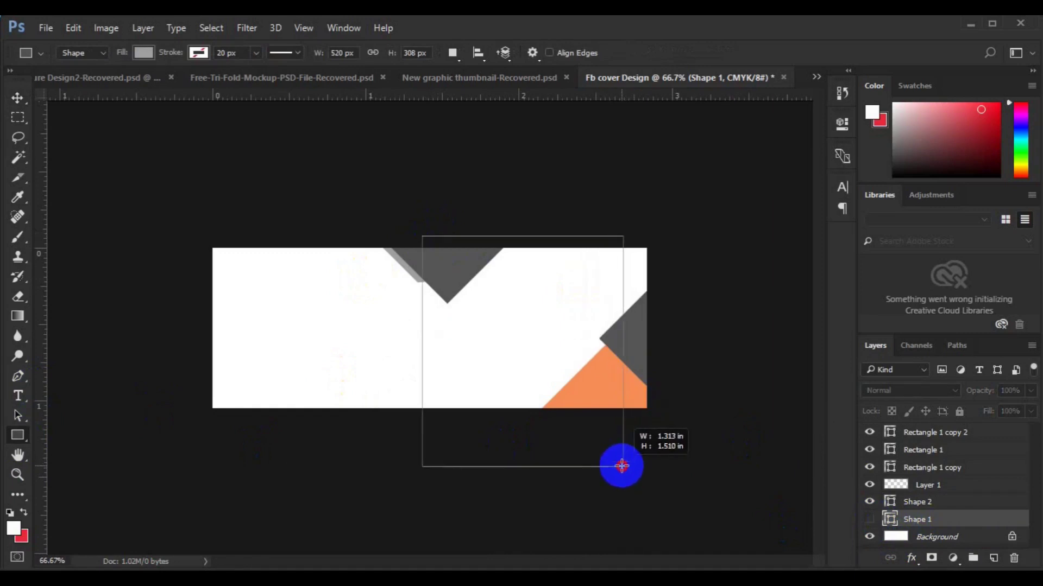
left_click_drag(596, 465, 595, 465)
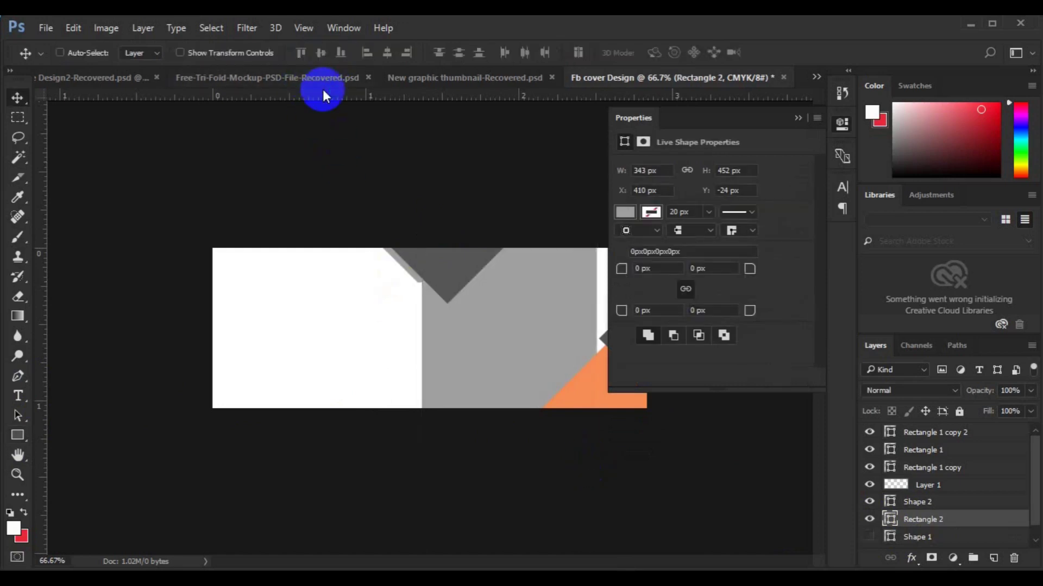
Step: Rotate Rectangle 2 by 45°, scale it to about 122%, and set its tip at the top edge
key("ctrl+t")
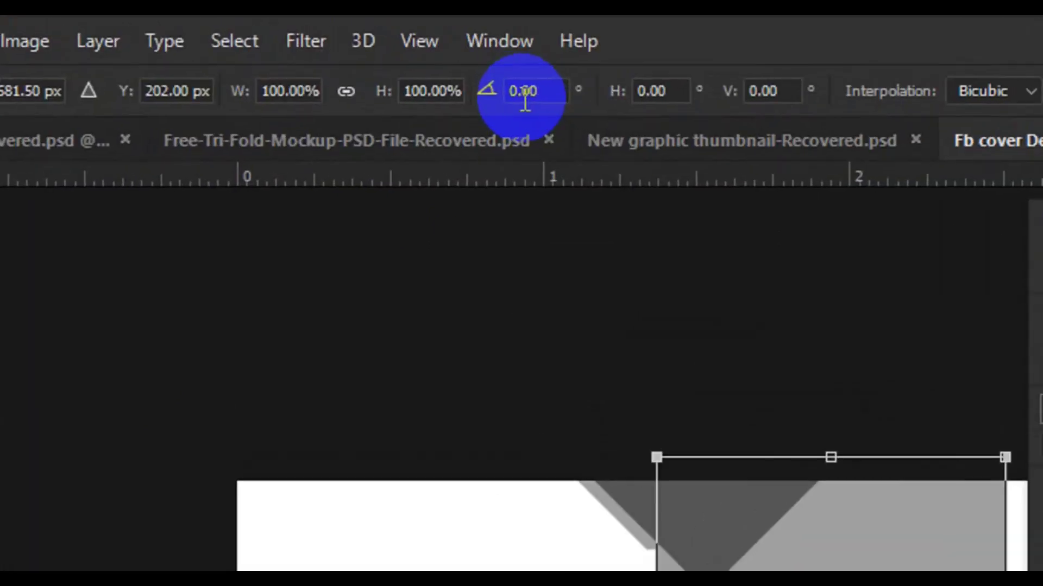
left_click(356, 54)
type("4")
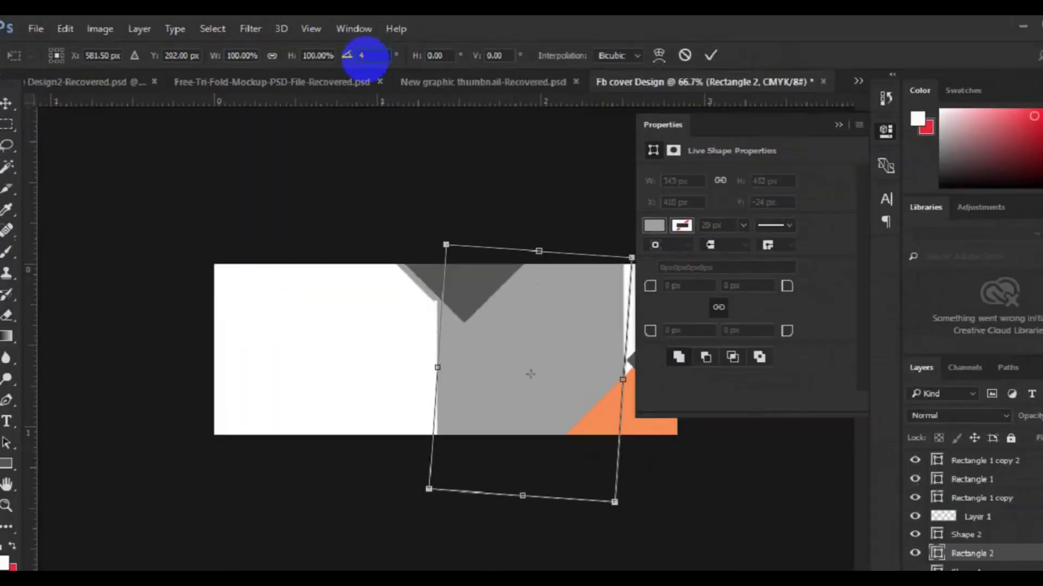
type("5")
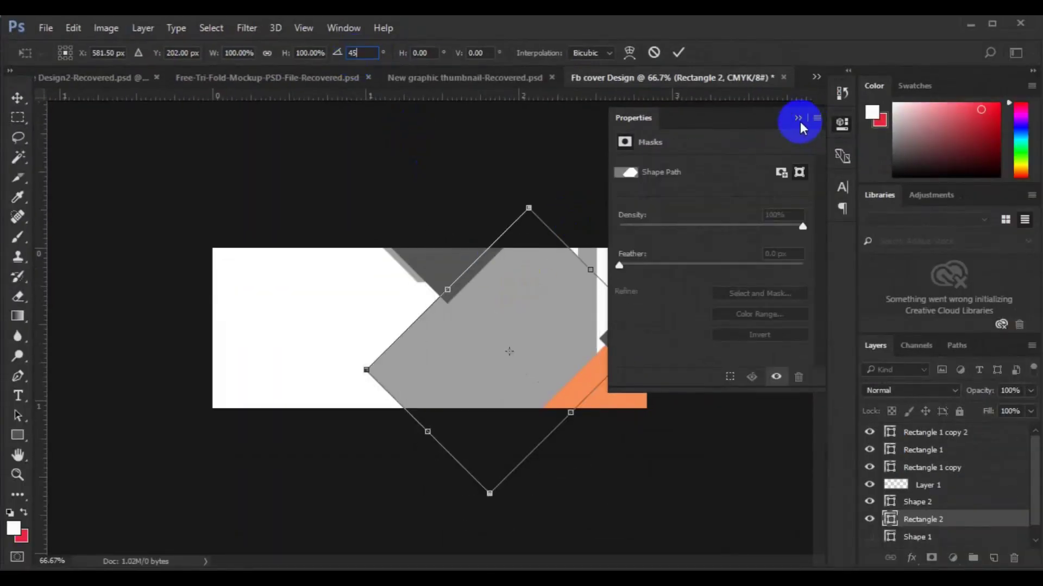
left_click(797, 117)
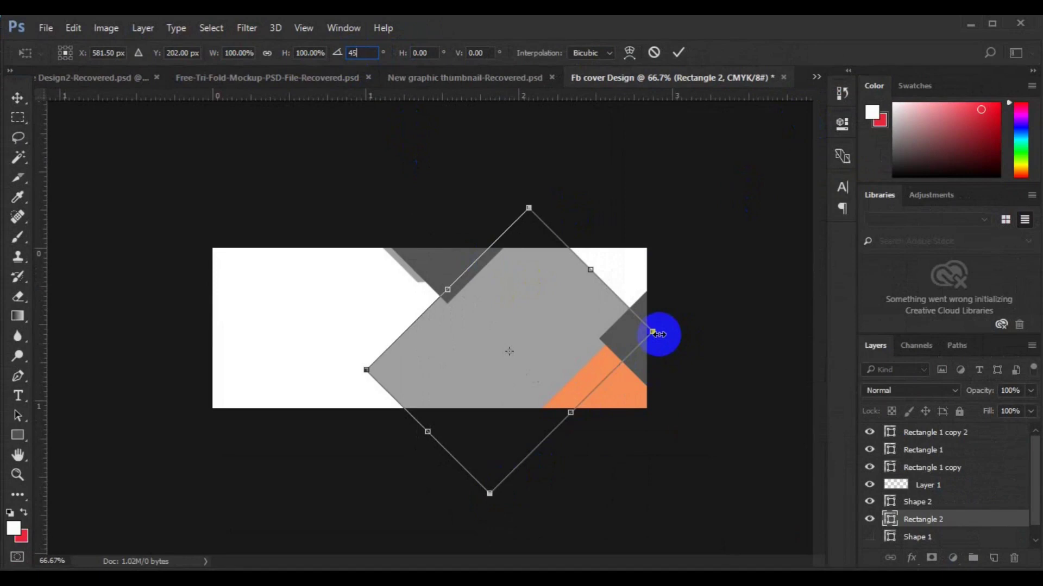
left_click_drag(652, 333, 687, 304)
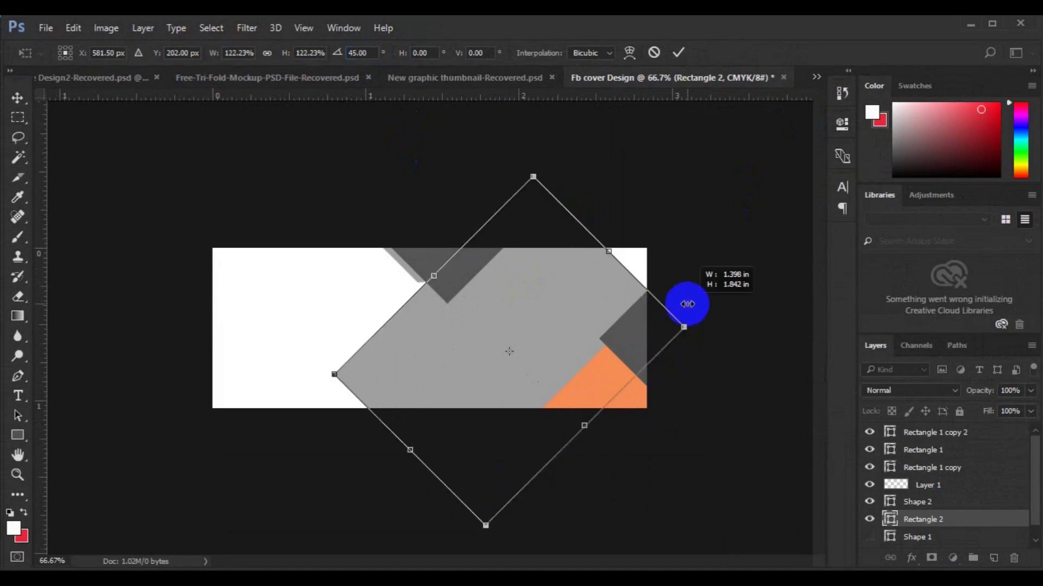
mouse_move(540, 353)
left_mouse_down()
mouse_move(502, 438)
mouse_move(505, 418)
left_mouse_up()
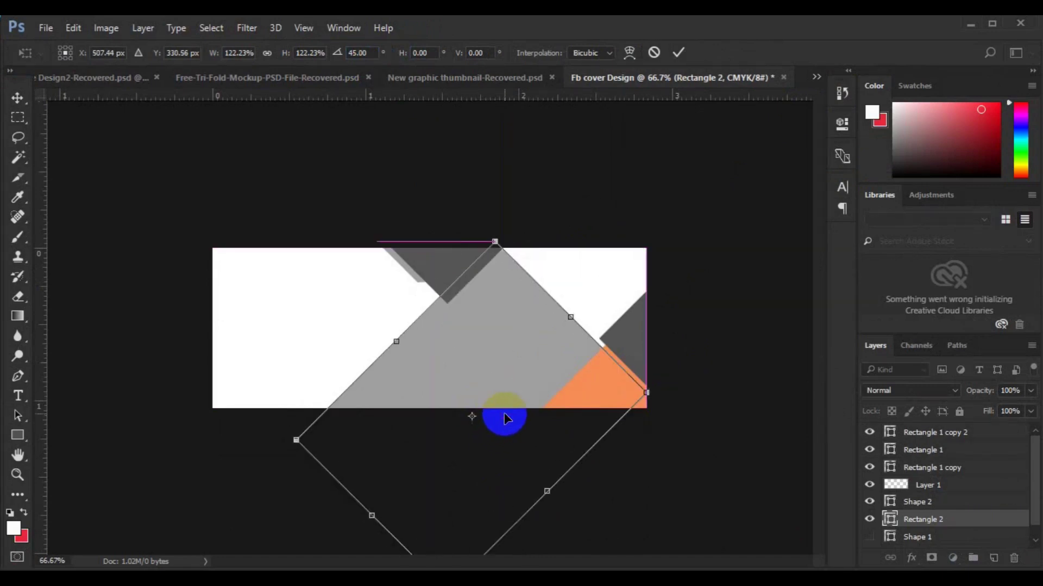
double_click(504, 413)
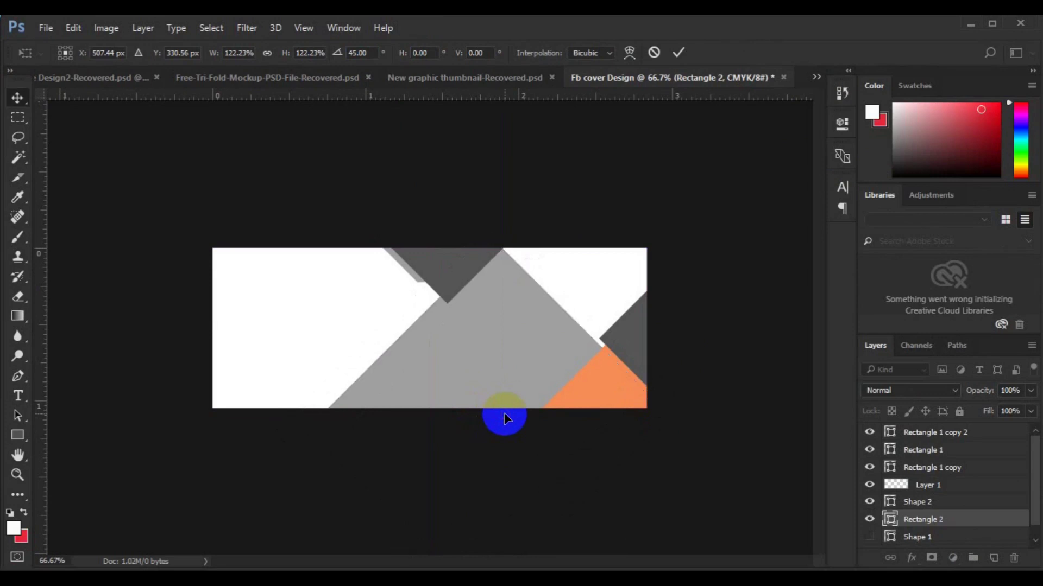
Step: Draw a closed grey pen shape, Shape 3, covering the cover's right side
left_click(921, 537)
left_click(18, 376)
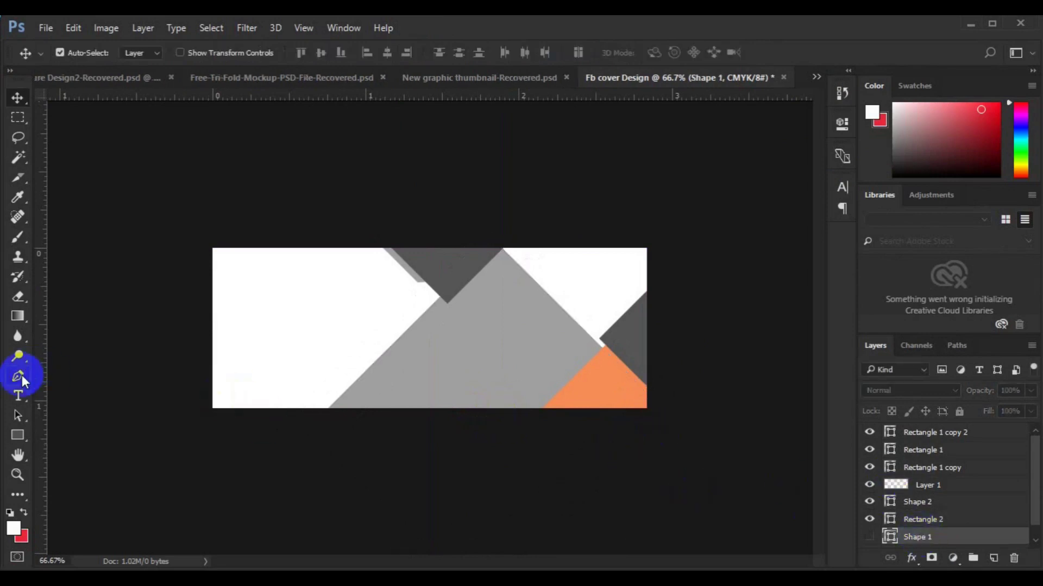
left_click(557, 365)
left_click(657, 450)
left_click(659, 191)
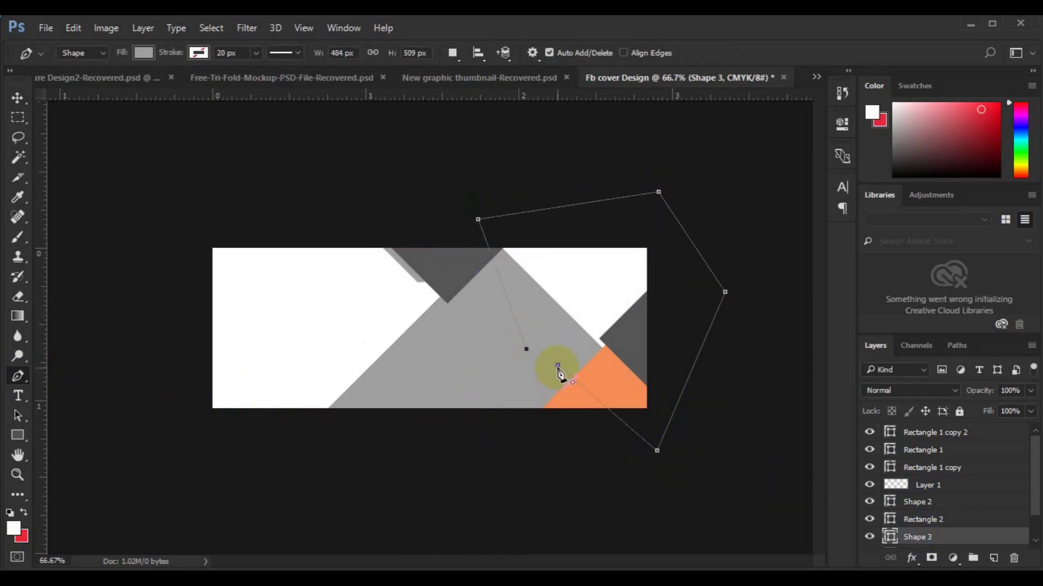
left_click(557, 365)
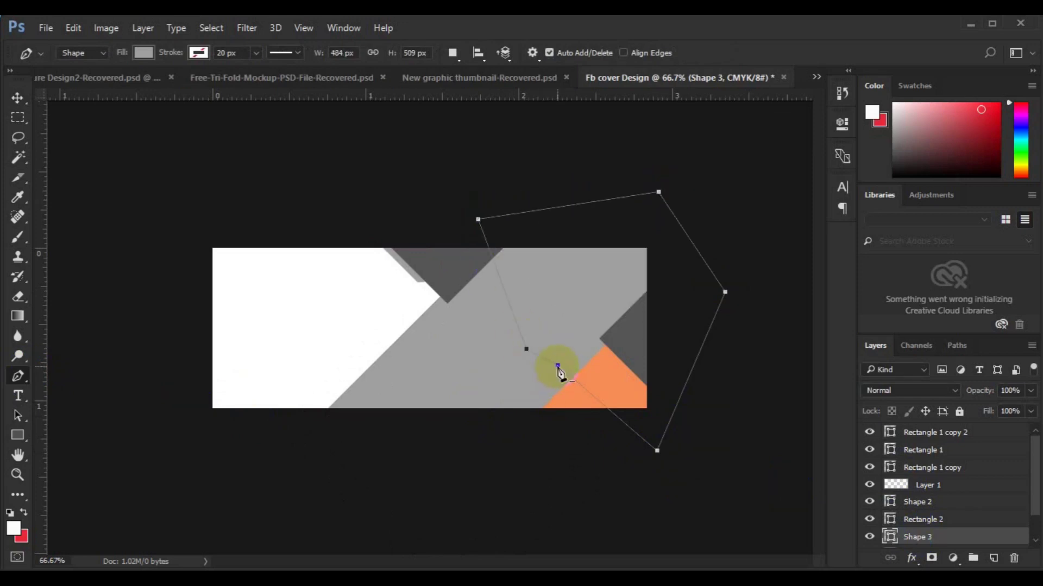
Step: Merge Shape 3 into Rectangle 2 and delete the Shape 1 layer
key("v")
scroll(1024, 513, "down", 2)
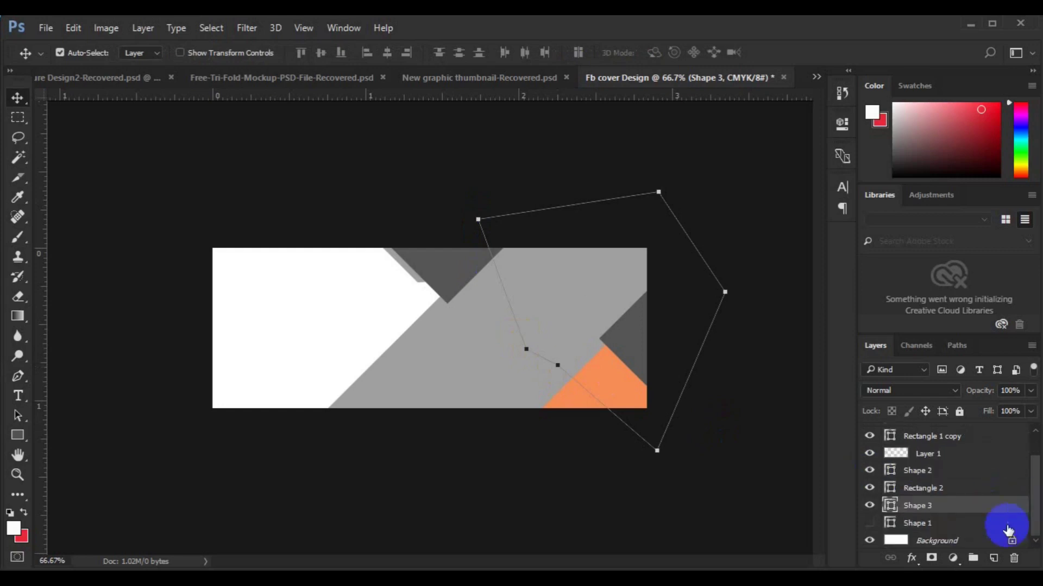
left_click(441, 387)
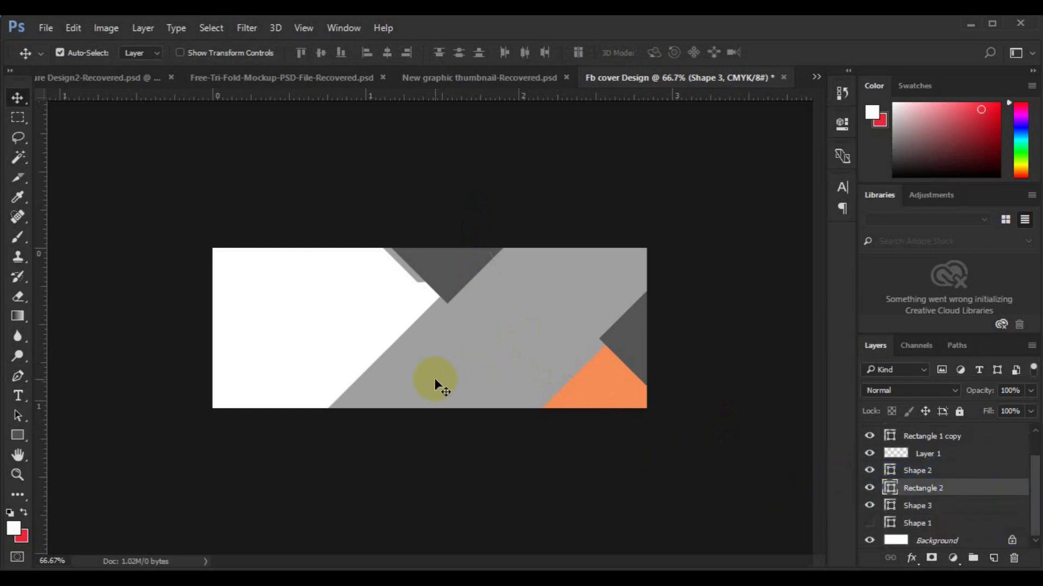
left_click(917, 505)
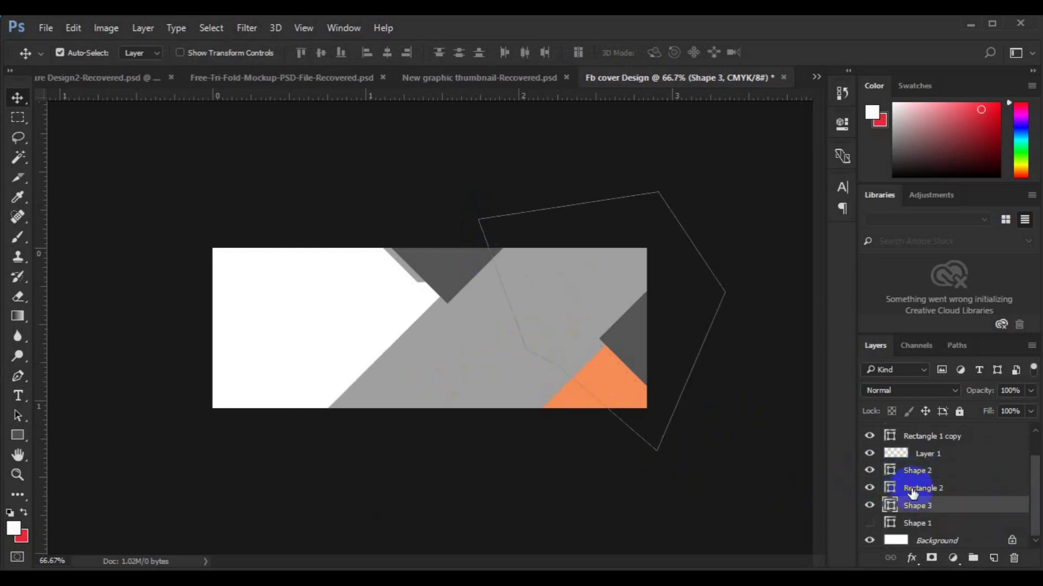
left_click(912, 489, "ctrl")
right_click(912, 489)
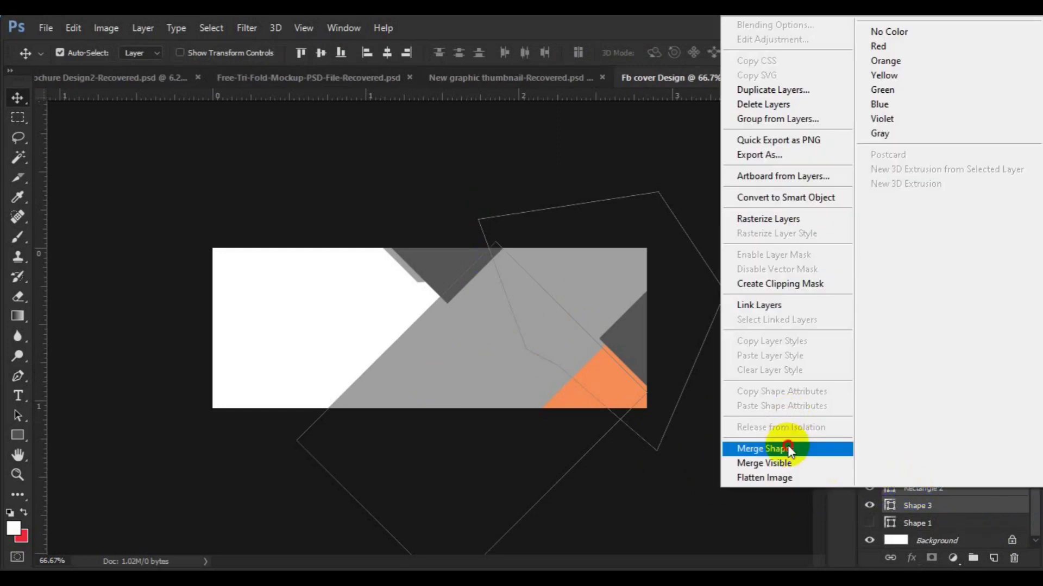
left_click(787, 449)
left_click(883, 522)
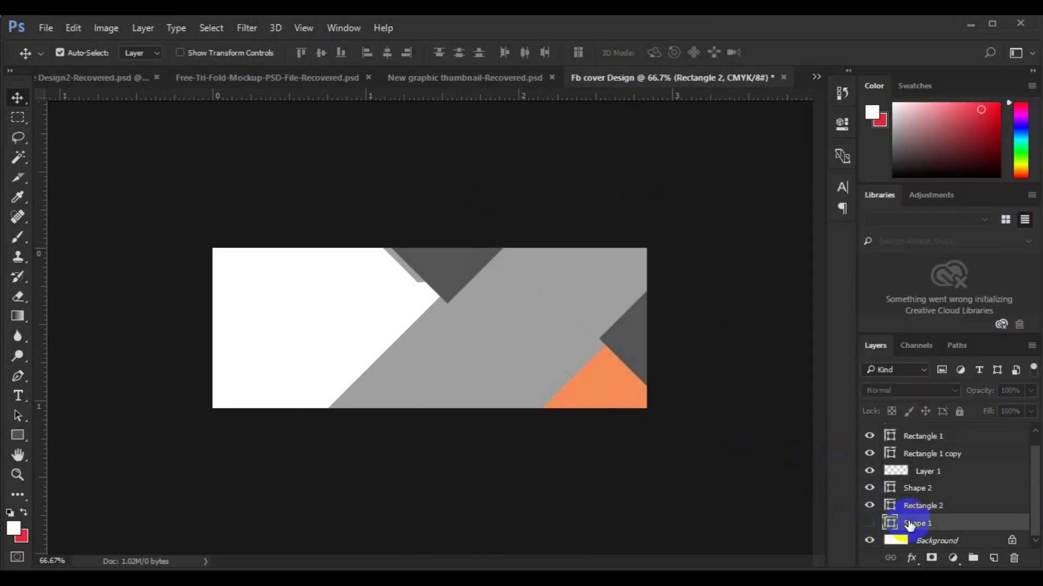
key("Delete")
Step: Delete Layer 1 and shift Rectangle 2 through Rectangle 1 copy 2 slightly right together
left_click(920, 486)
key("Delete")
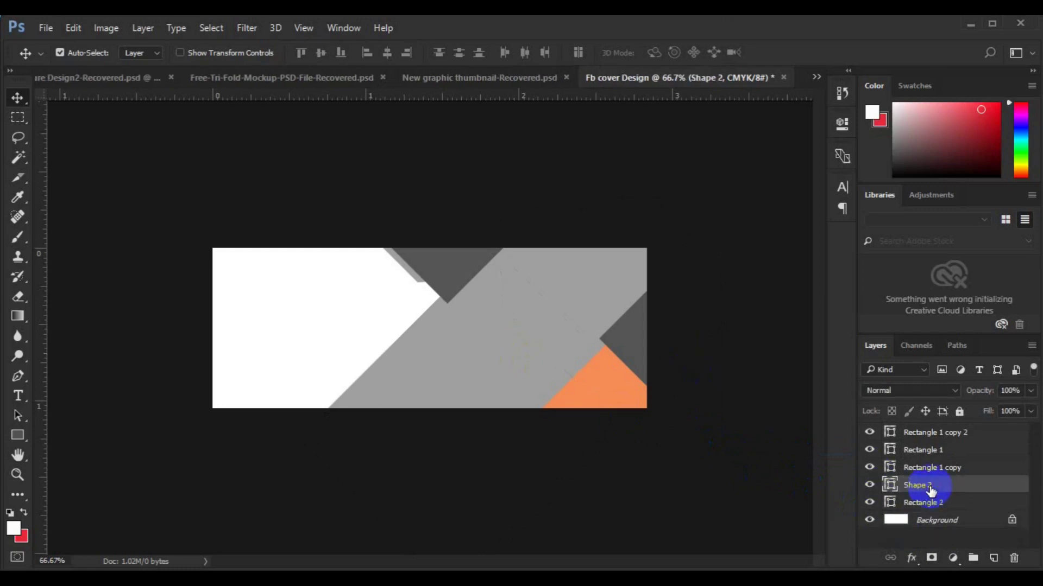
left_click(933, 500)
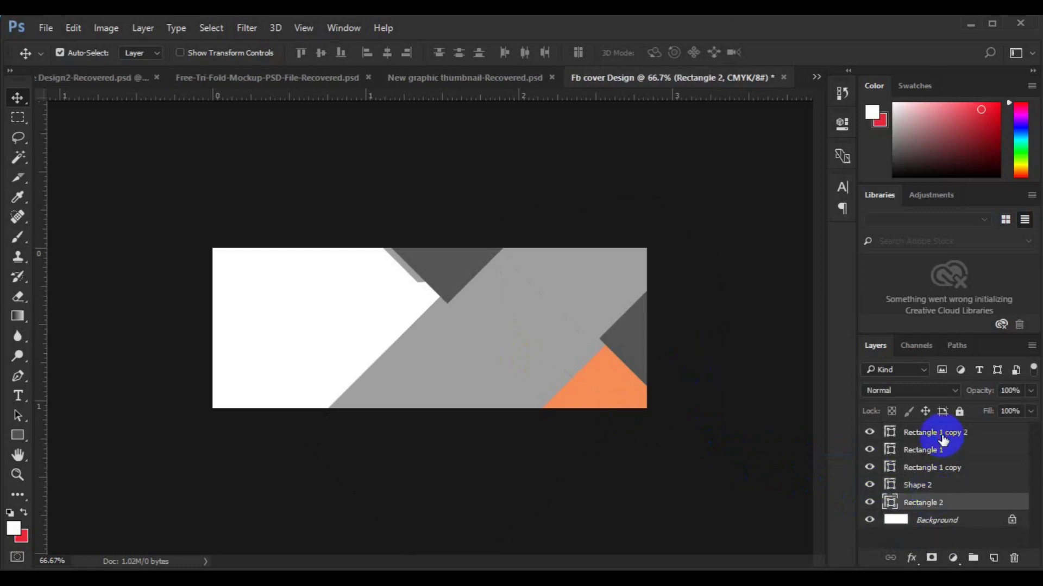
left_click(942, 438, "shift")
key("ctrl+t")
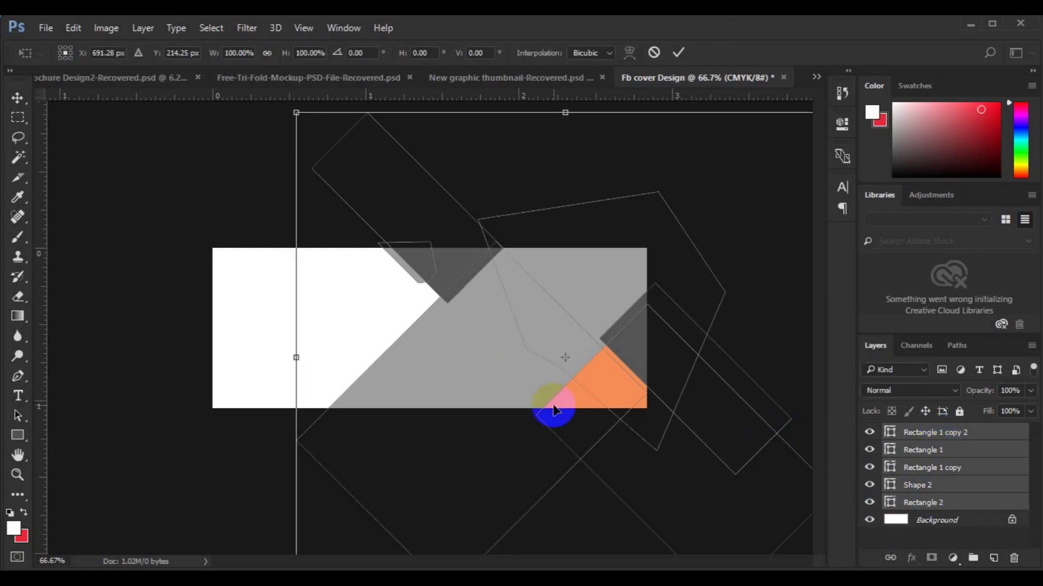
left_click_drag(565, 407, 564, 405)
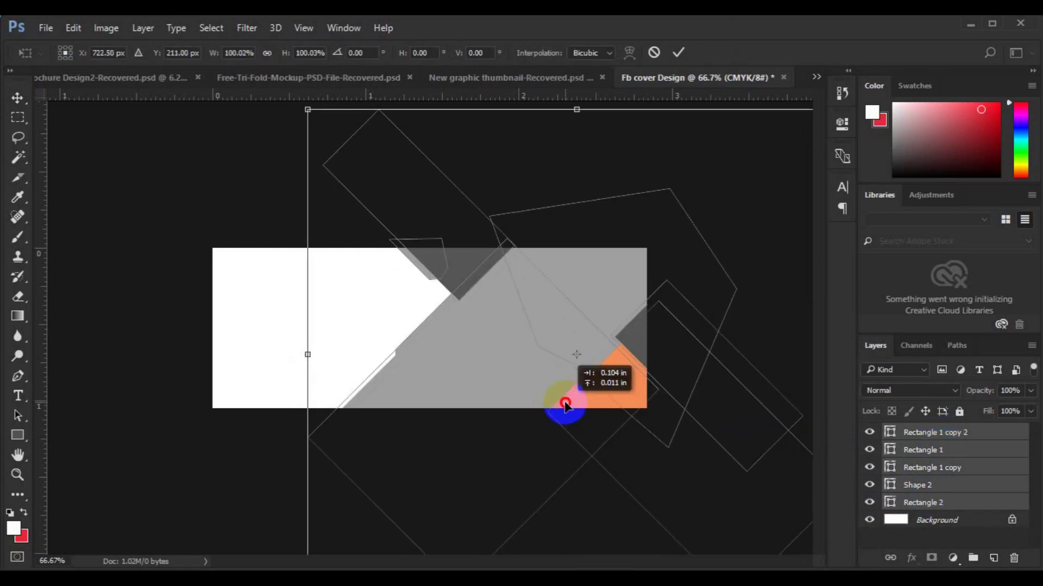
double_click(709, 419)
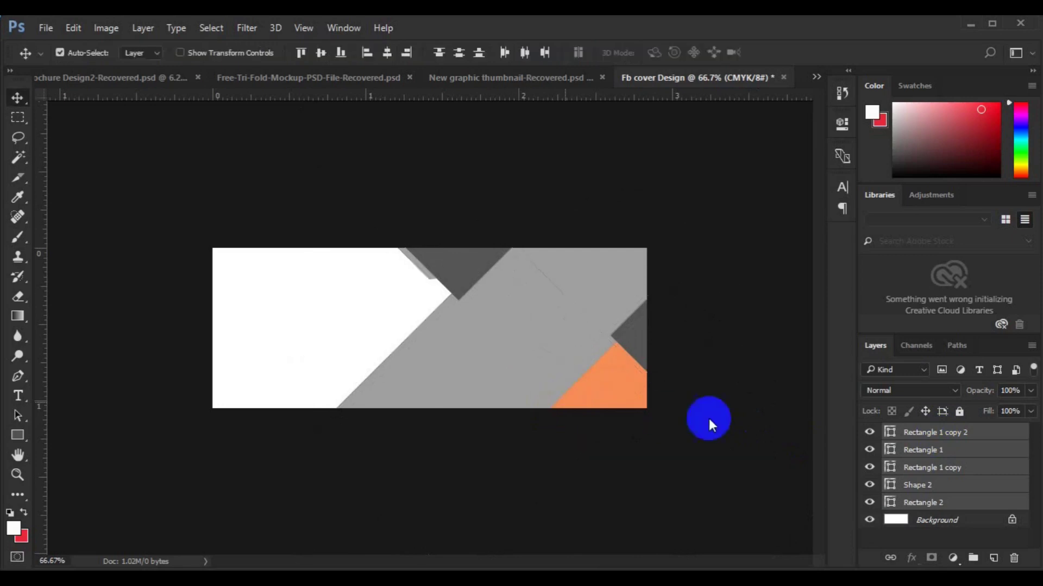
left_click(930, 485)
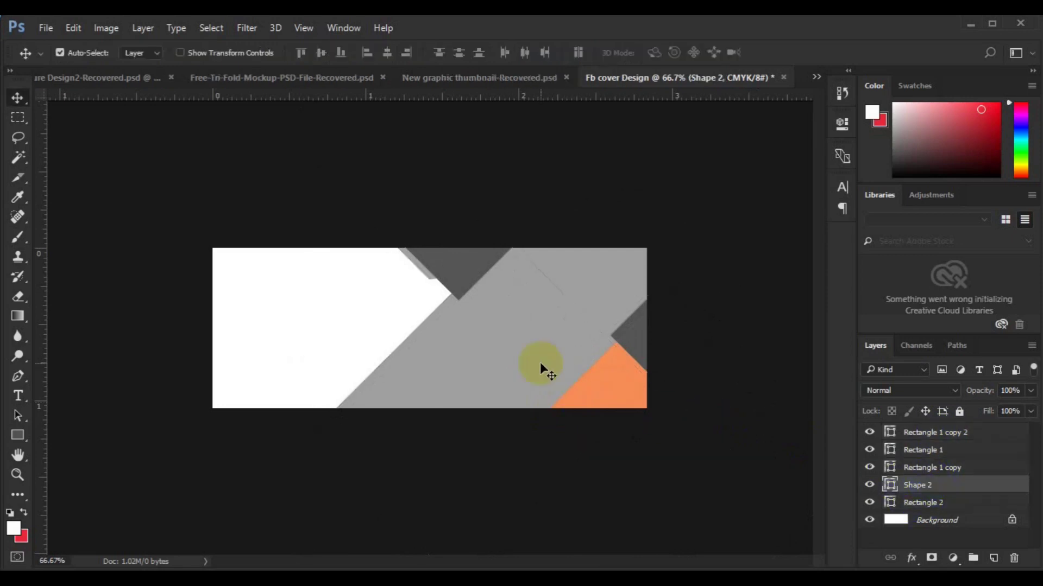
left_click(516, 360)
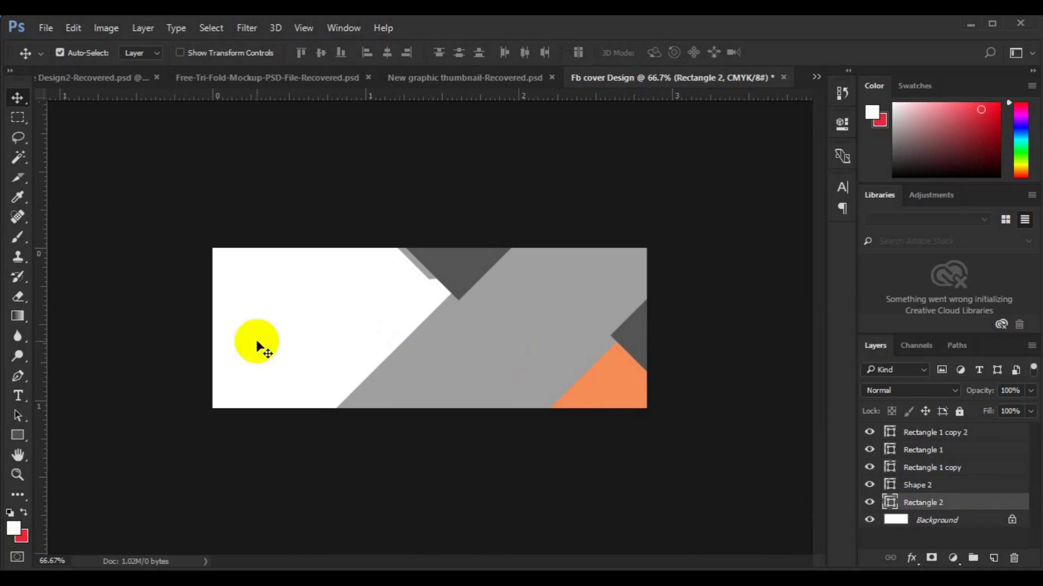
Step: Draw a thin 204 × 29 px Rectangle 3 bar at the lower left and fill it orange
left_click(18, 434)
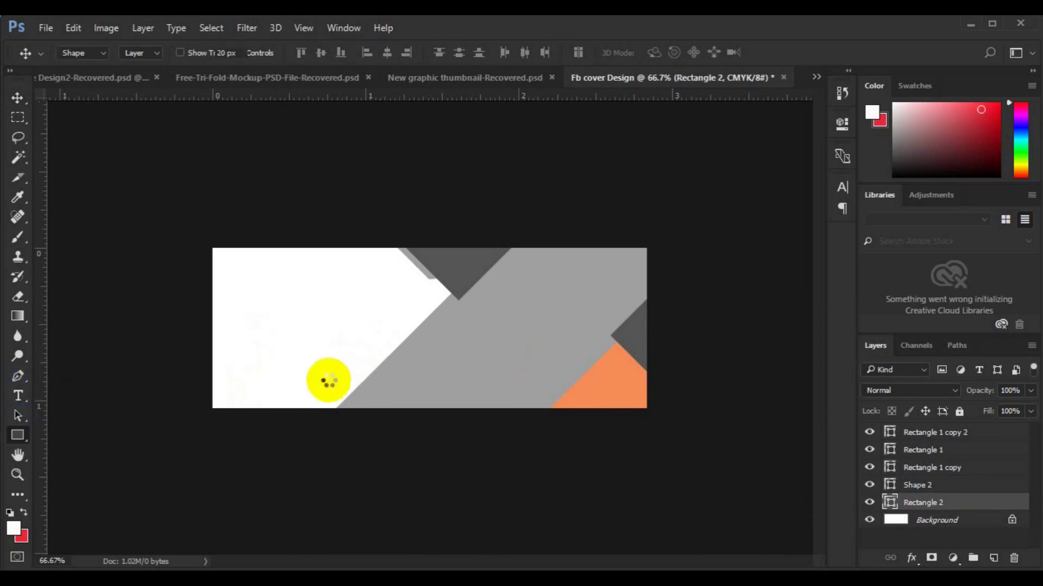
left_click(992, 557)
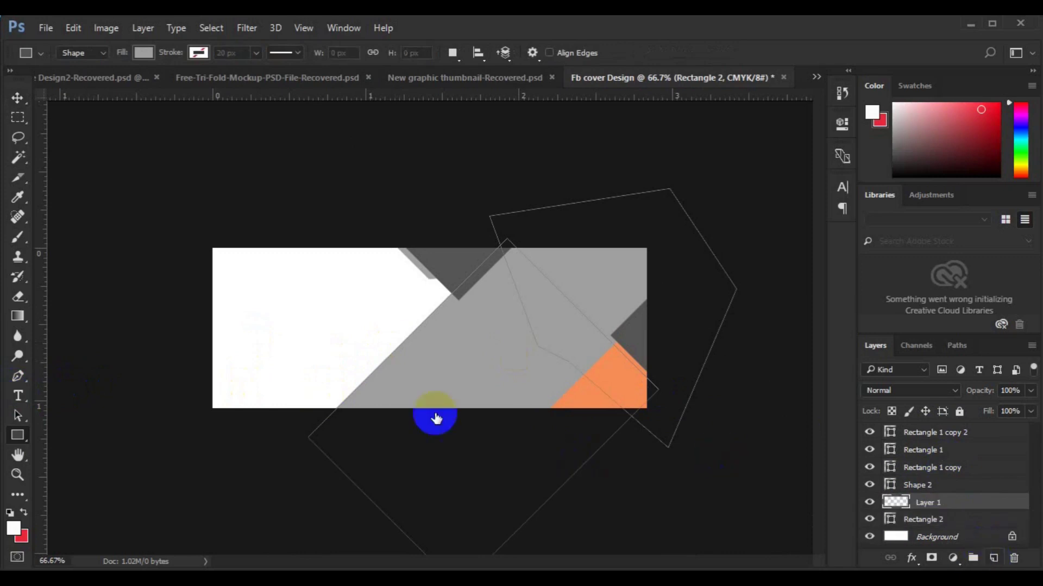
left_click_drag(285, 373, 388, 380)
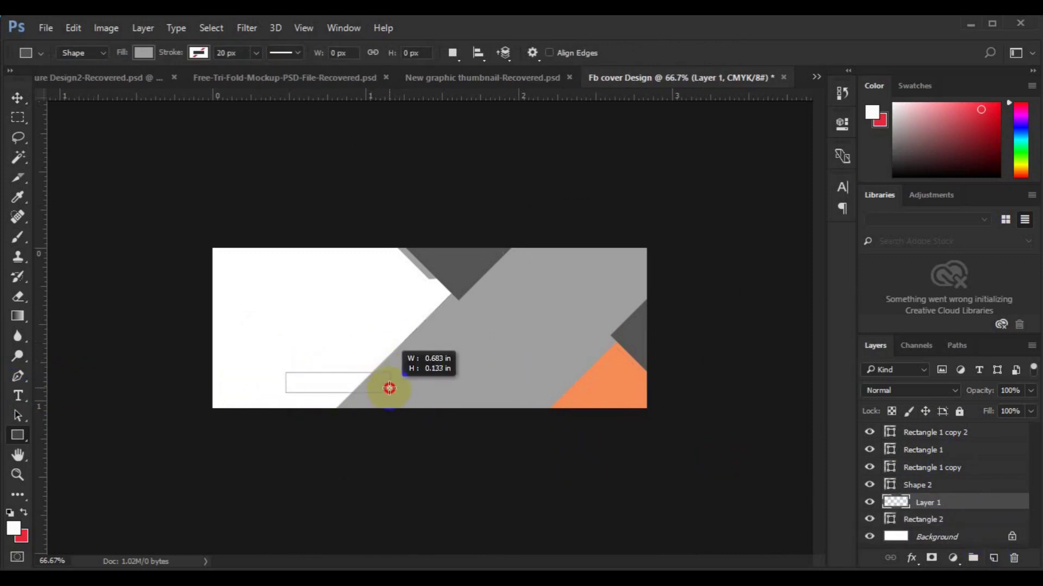
left_click_drag(388, 380, 389, 387)
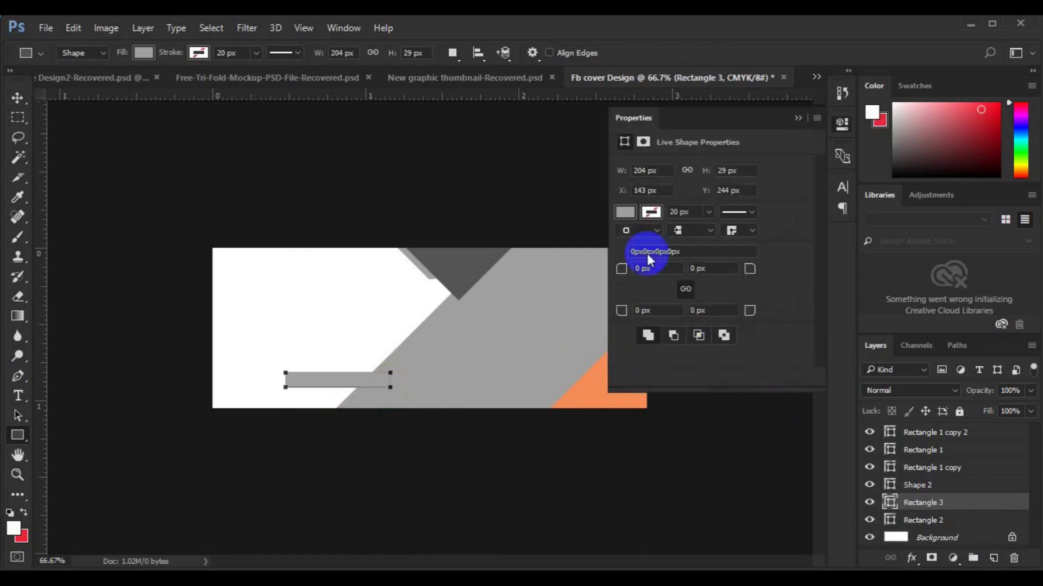
left_click(624, 211)
left_click(625, 293)
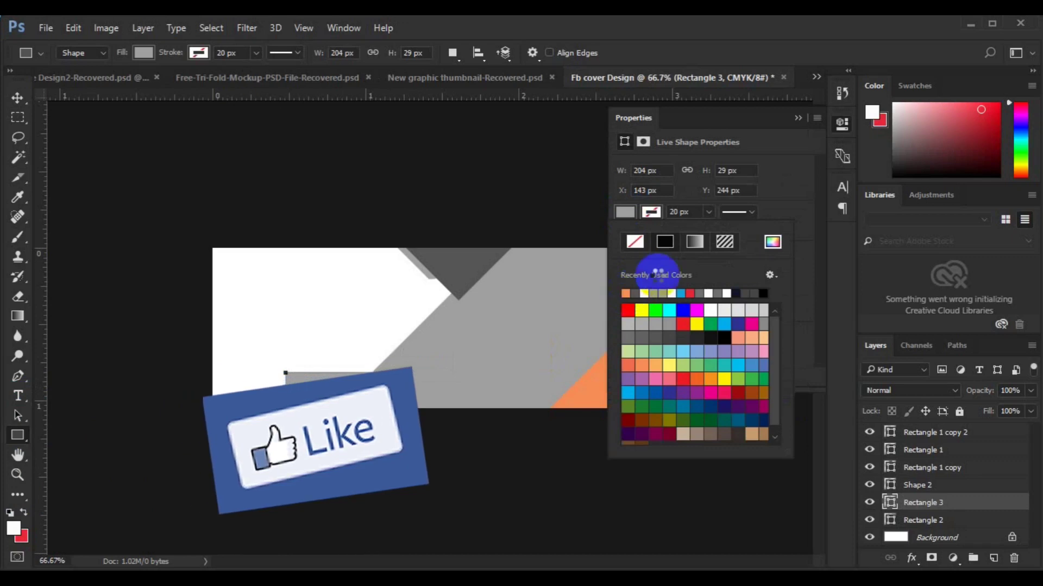
left_click(799, 121)
Step: Skew the orange bar by about 14.5° with Free Transform
key("v")
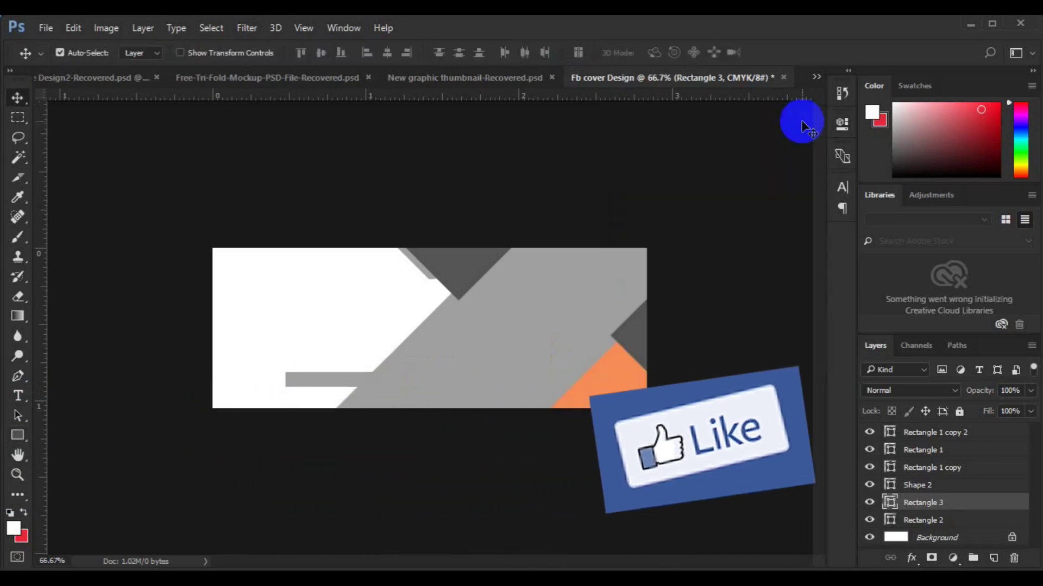
key("ctrl+t")
right_click(349, 383)
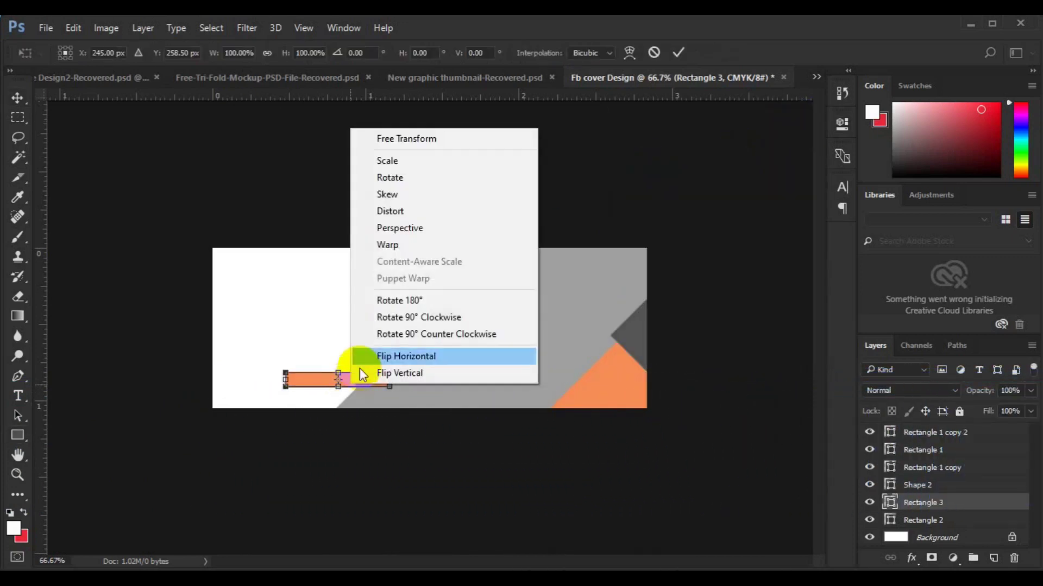
left_click(432, 198)
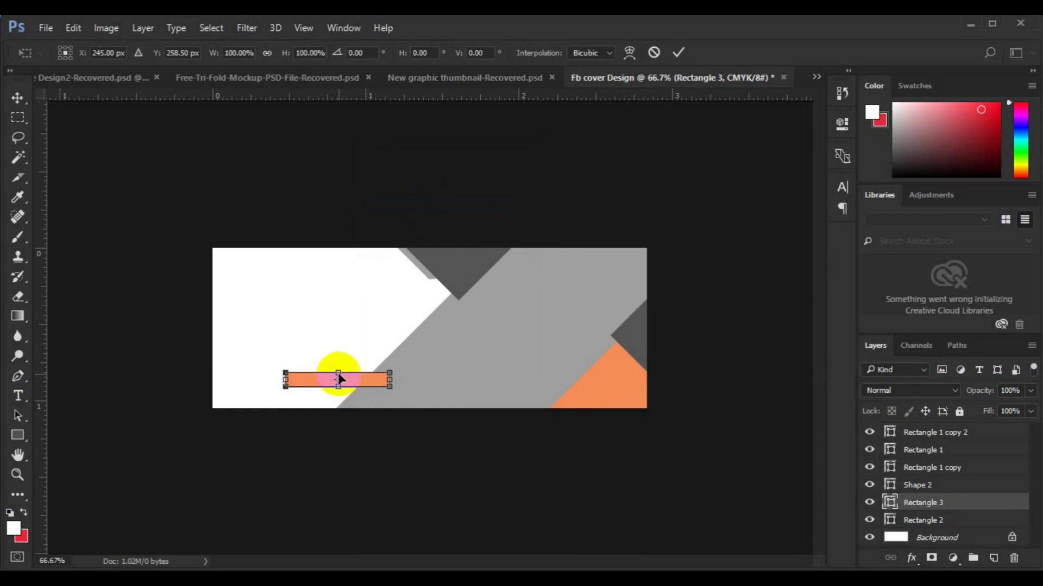
left_click_drag(334, 378, 333, 379)
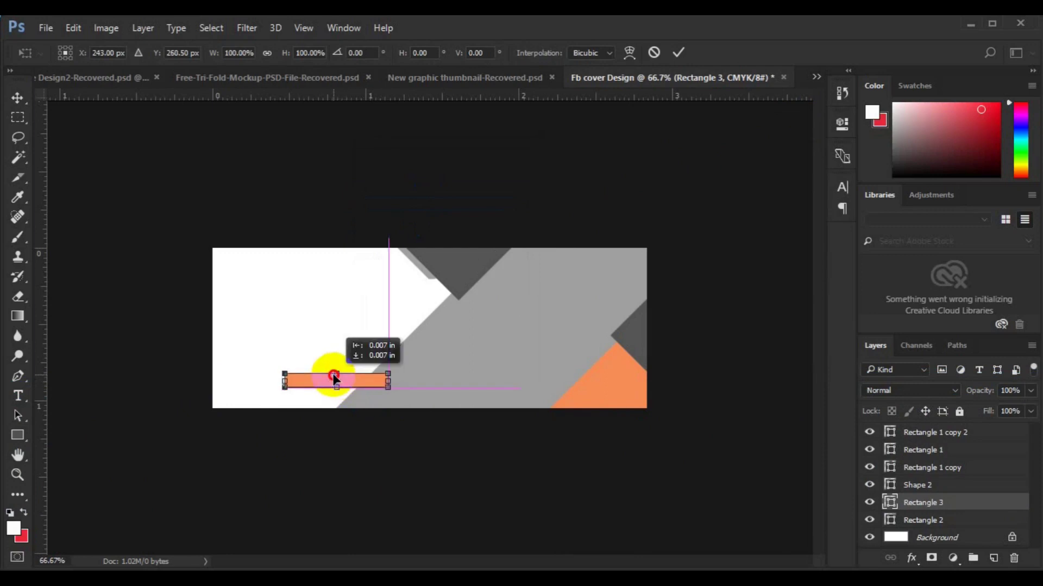
right_click(335, 377)
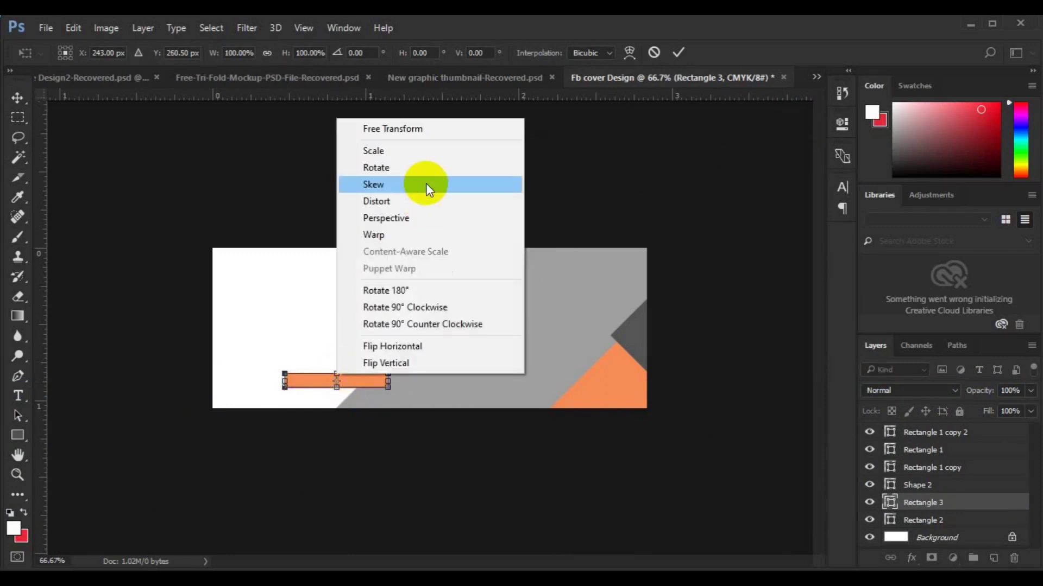
left_click(425, 184)
left_click_drag(330, 378, 331, 380)
double_click(330, 378)
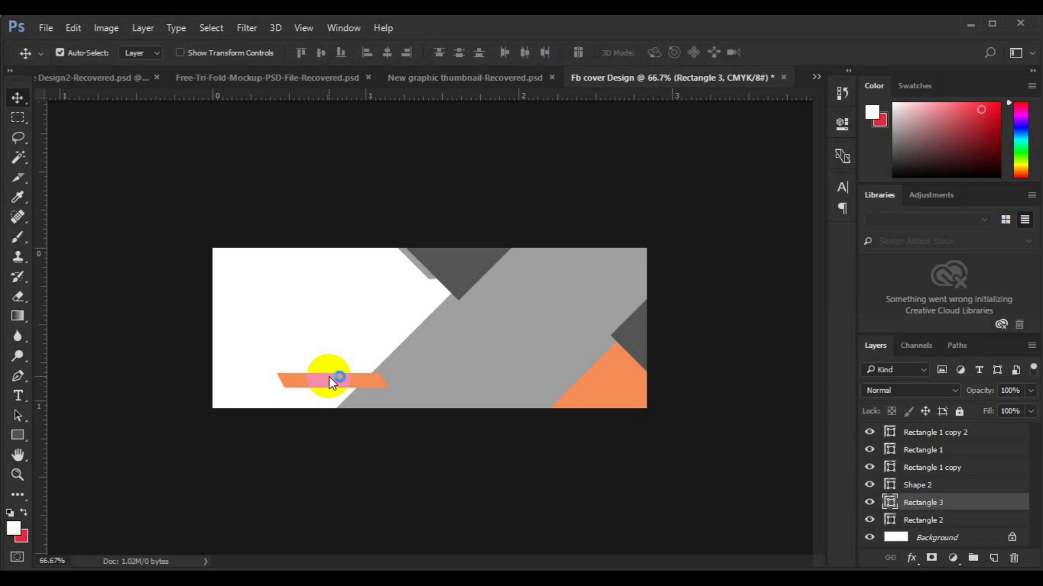
Step: Rotate the bar to -45°, place it along the grey band's lower-left edge, and lower its layer
key("ctrl+t")
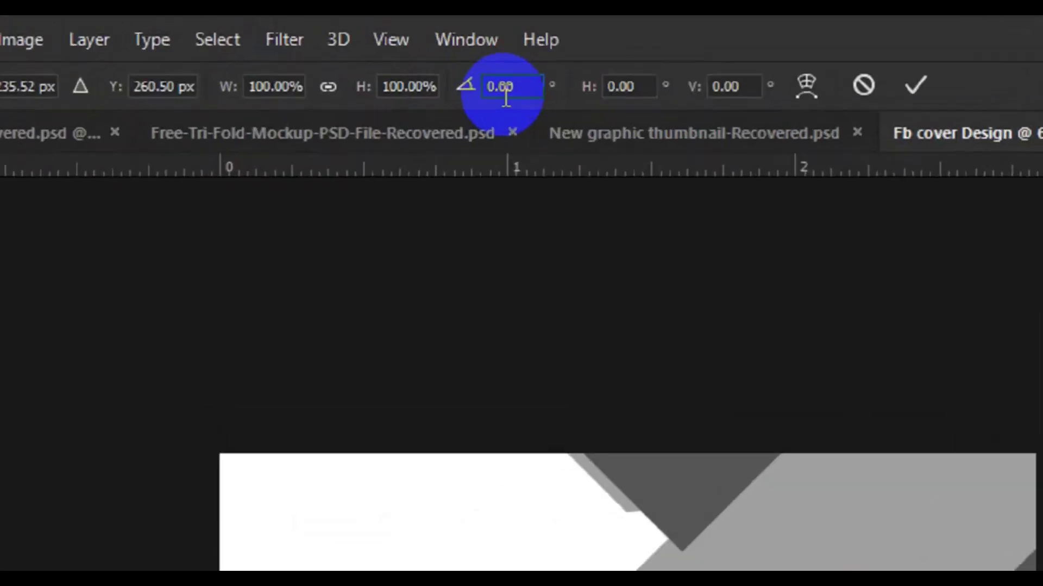
double_click(363, 54)
type("4")
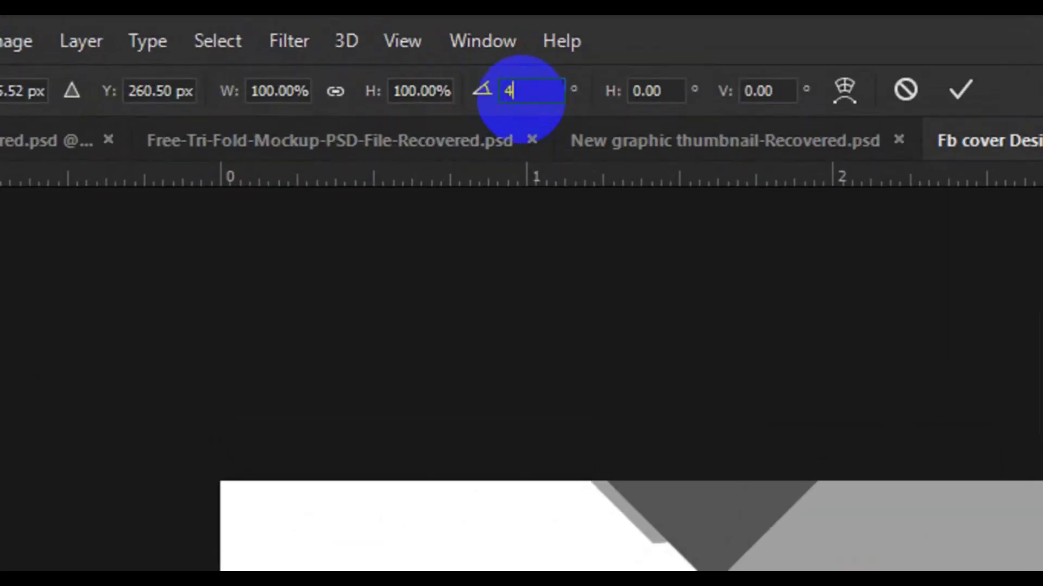
type("5")
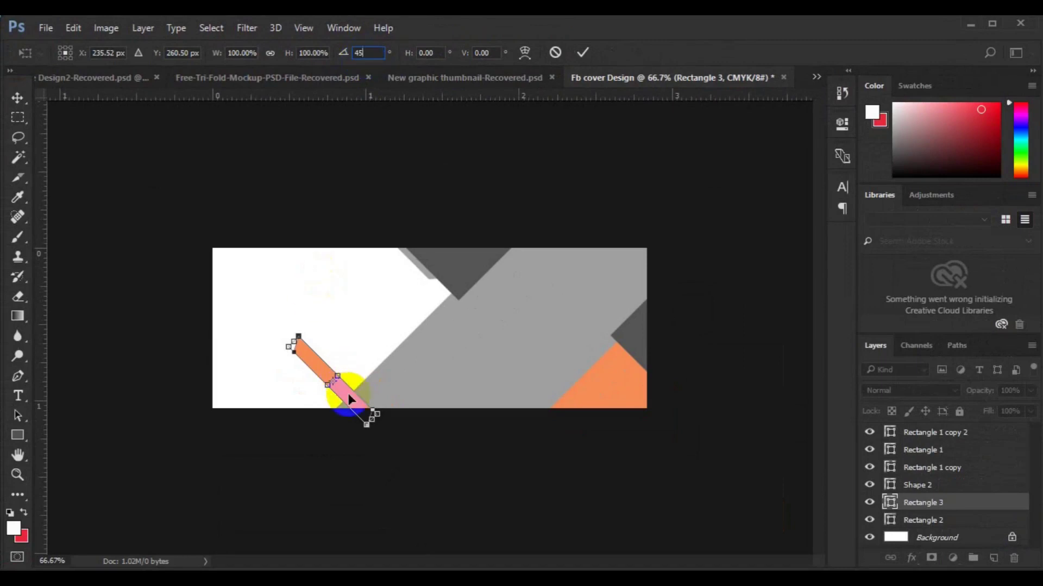
right_click(350, 393)
left_click(408, 351)
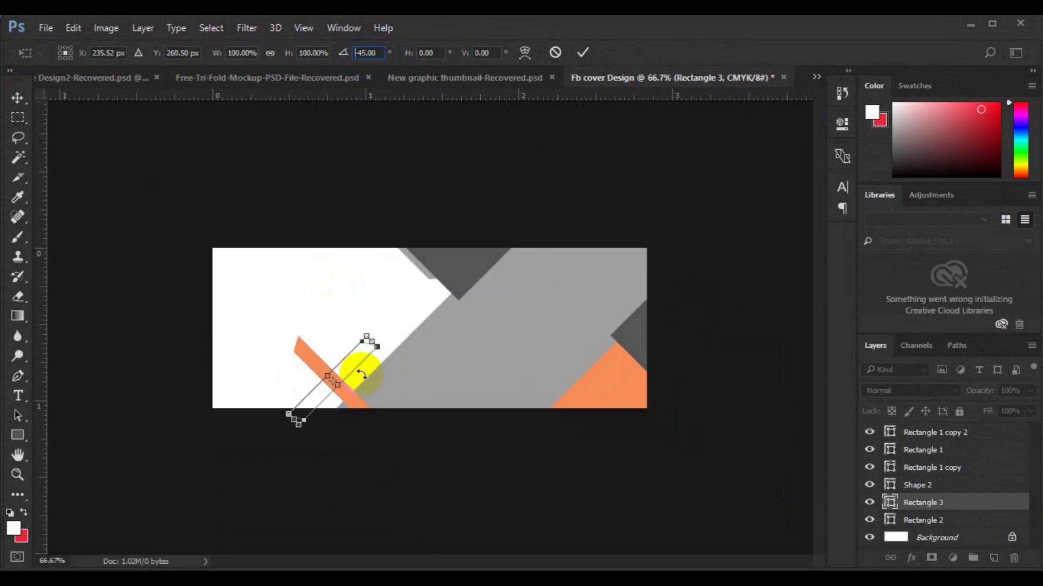
mouse_move(357, 368)
left_mouse_down()
mouse_move(378, 383)
mouse_move(366, 392)
left_mouse_up()
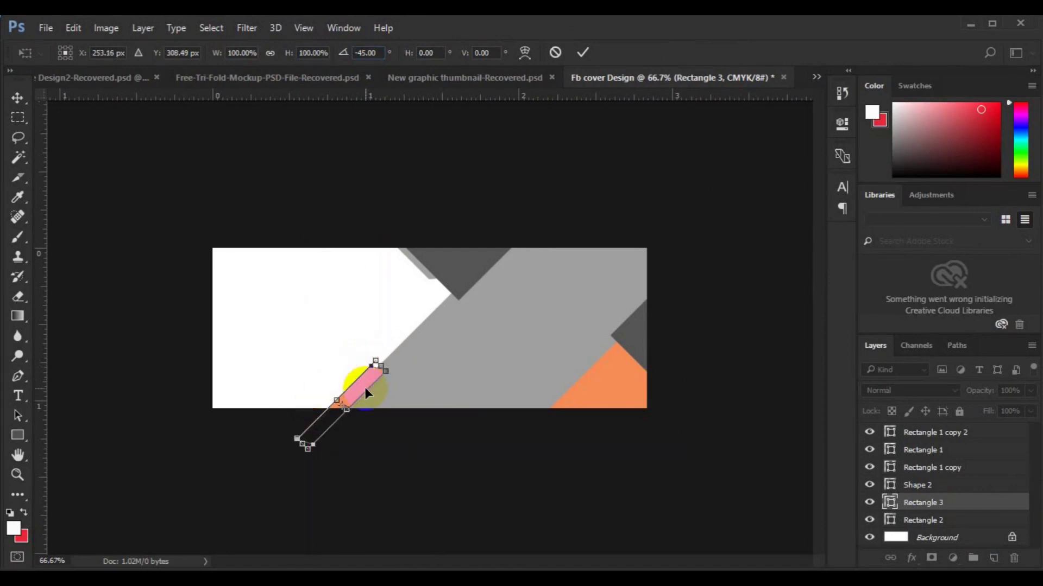
key("Return")
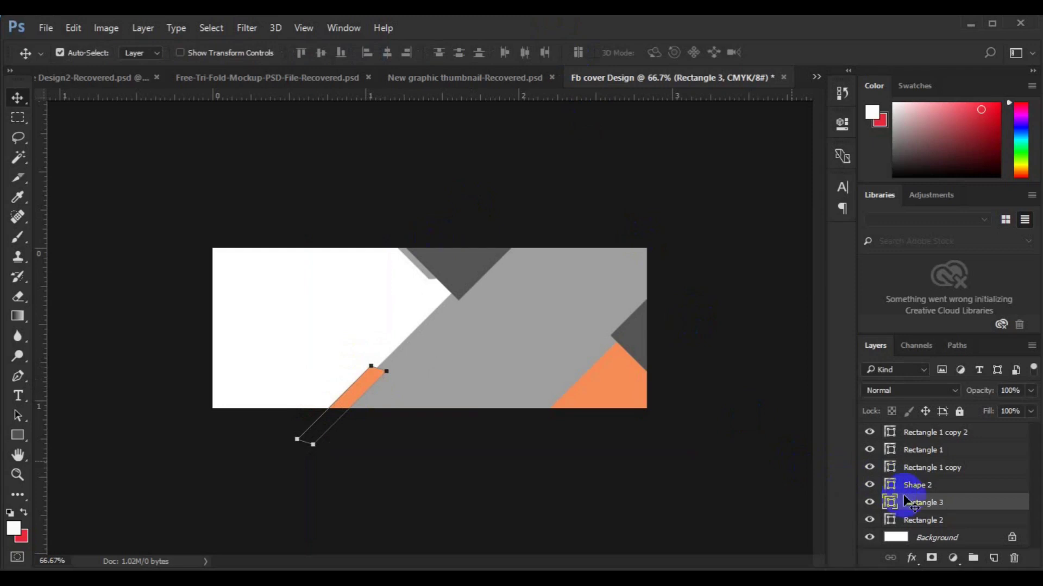
left_click_drag(916, 509, 916, 530)
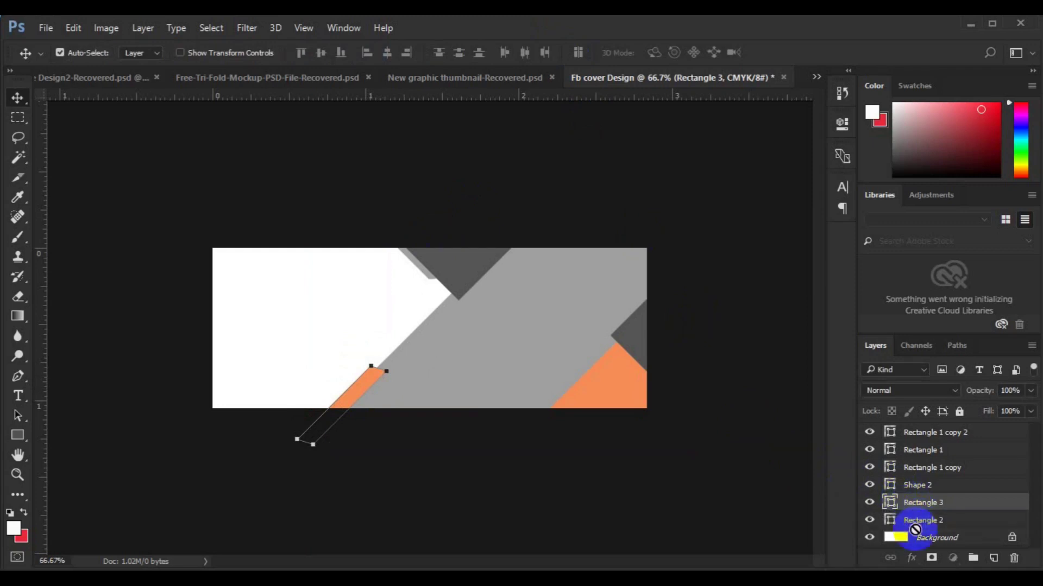
Step: Stack Rectangle 2 above Rectangle 3 and shift the orange strip slightly left to X 229.50 px
left_click(923, 523)
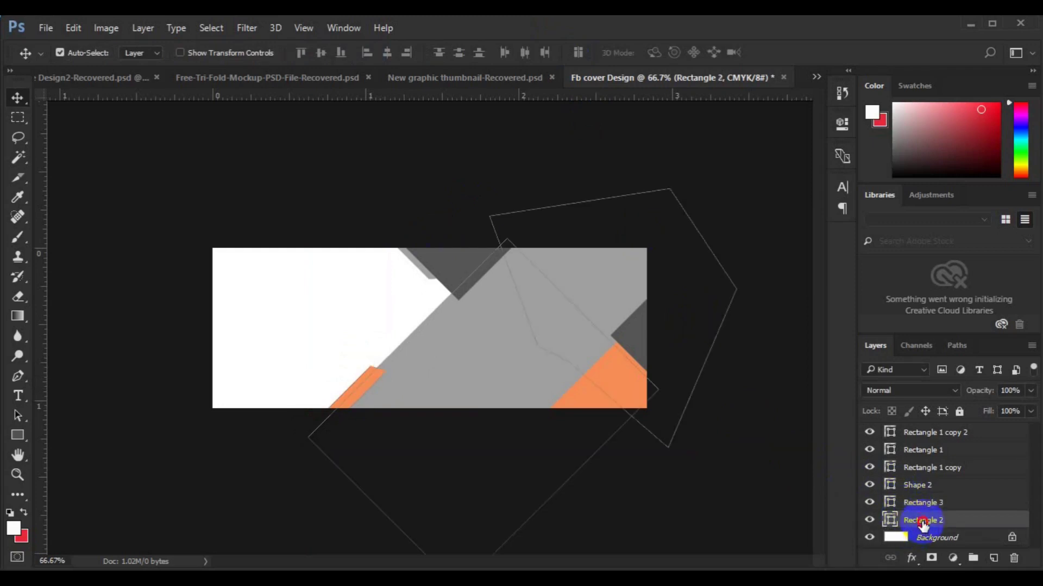
left_click_drag(923, 522, 923, 498)
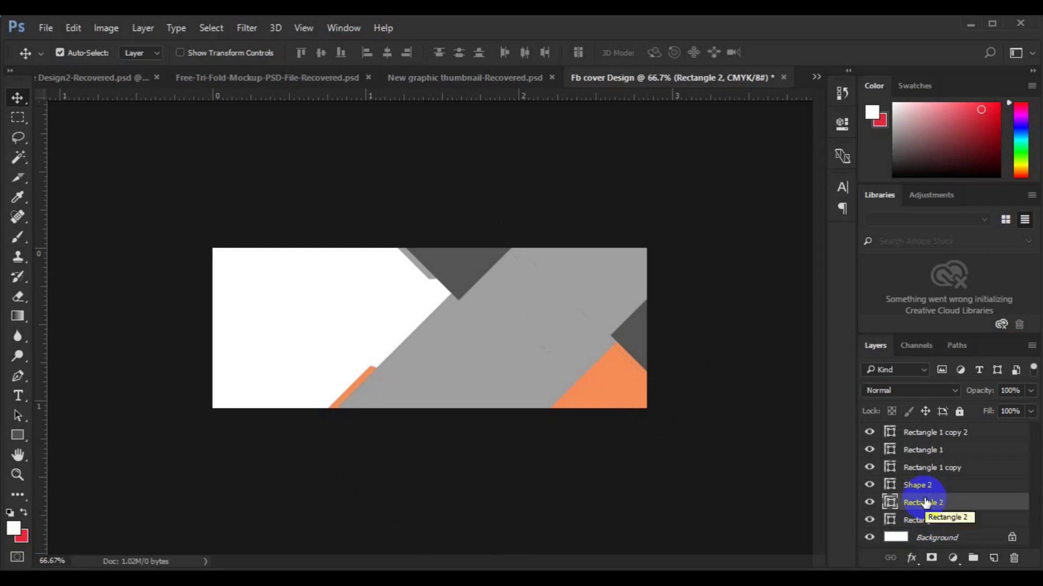
left_click(362, 379)
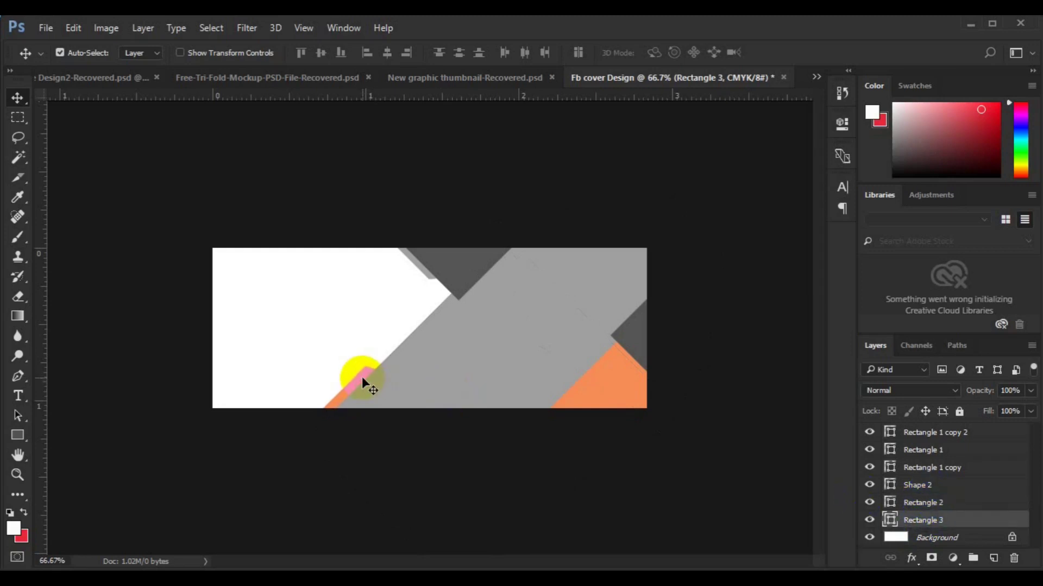
key("Right")
key("Right")
key("Right")
key("ctrl+t")
left_click_drag(360, 384, 358, 397)
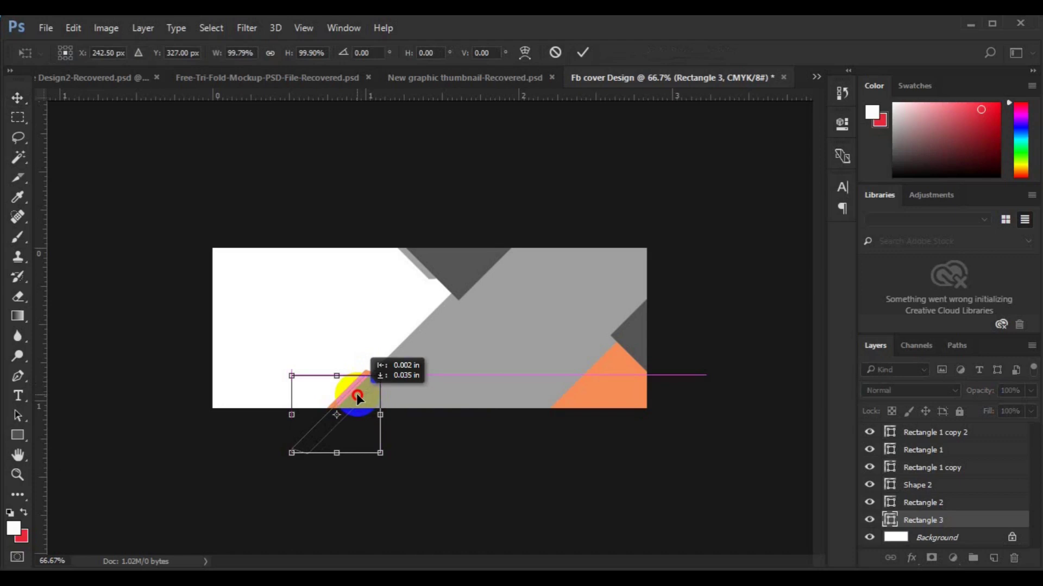
left_click_drag(356, 401, 351, 399)
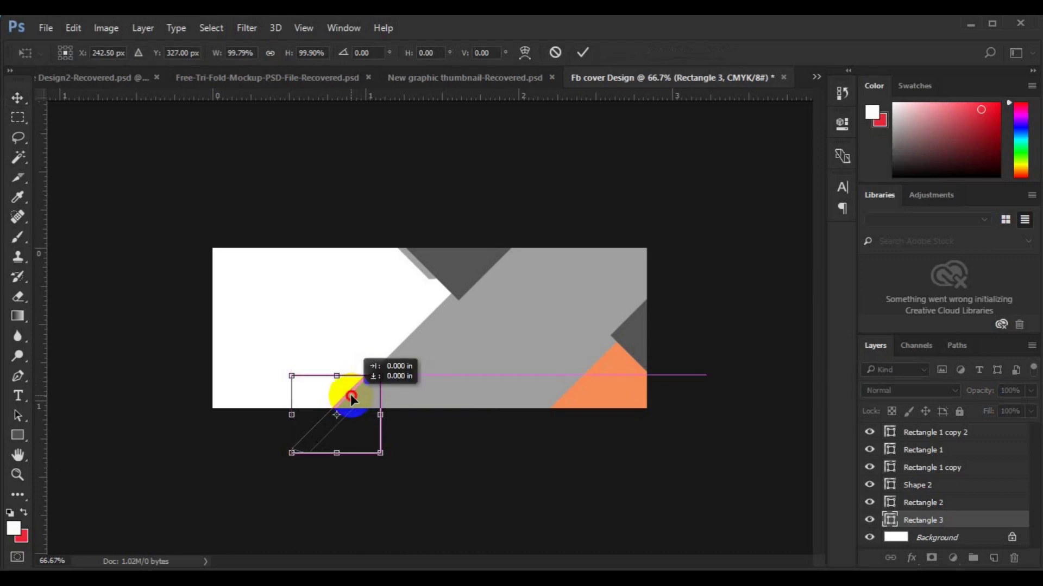
left_click_drag(350, 399, 352, 400)
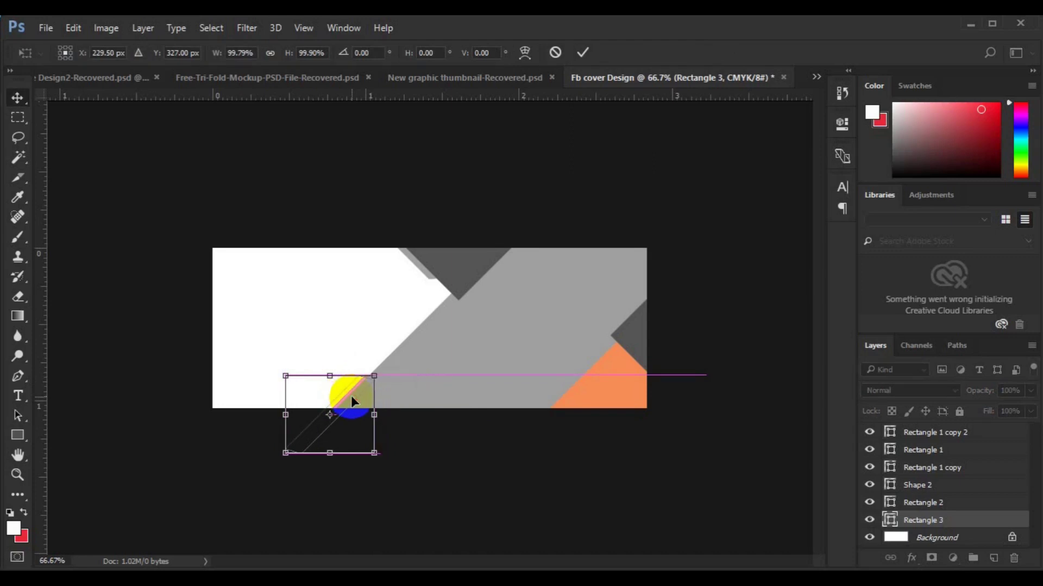
key("Return")
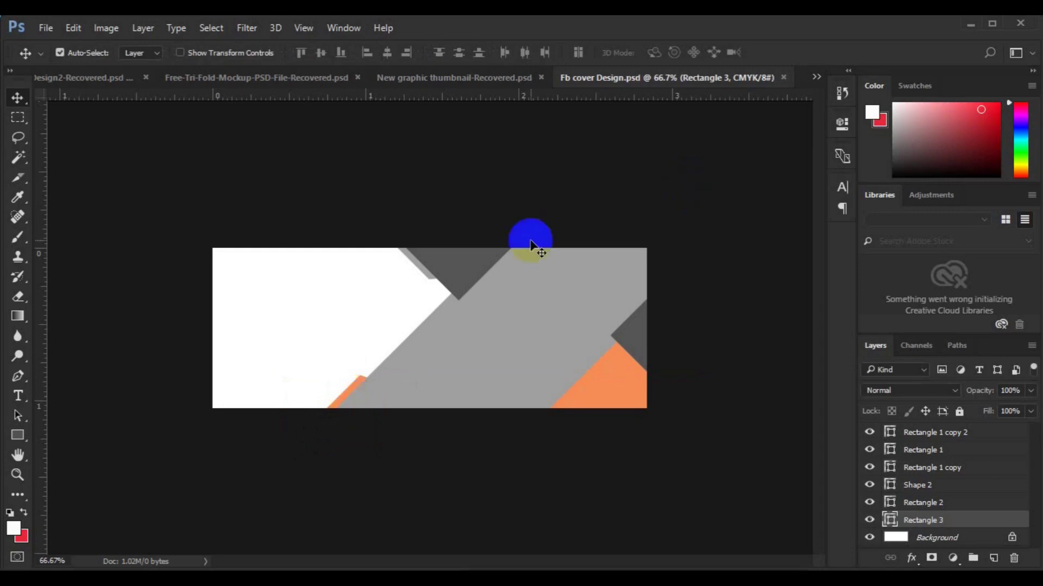
Step: Duplicate the dark triangle into the top-left corner and the orange strip to the left edge
left_click(461, 269)
left_click_drag(461, 269, 227, 307)
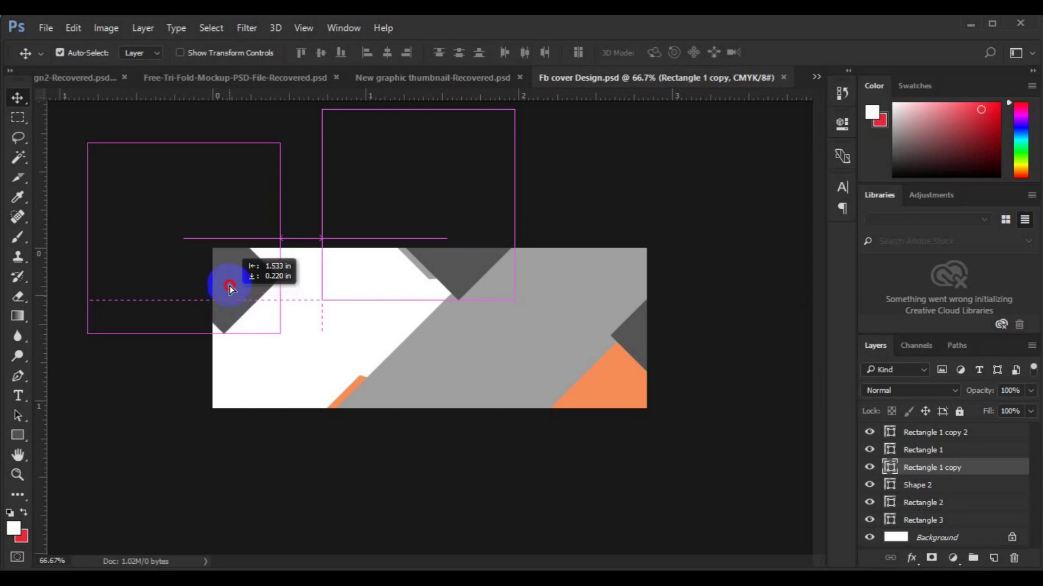
left_click_drag(227, 307, 215, 272)
mouse_move(373, 411)
left_mouse_down()
mouse_move(348, 411)
mouse_move(223, 339)
mouse_move(202, 307)
left_mouse_up()
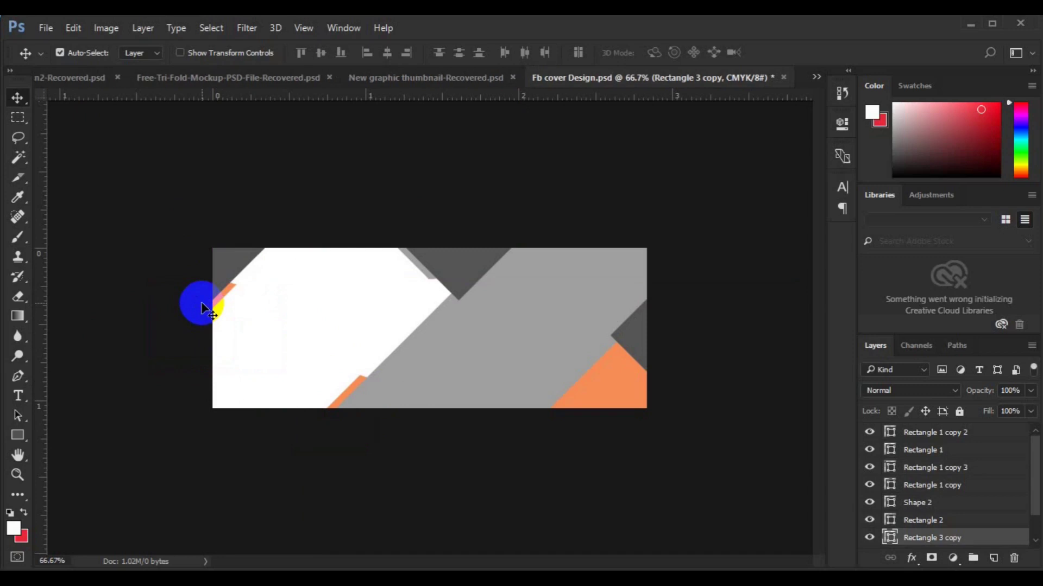
Step: Rotate the orange strip copy 180° and nudge it into place near the upper-left edge
key("ctrl+t")
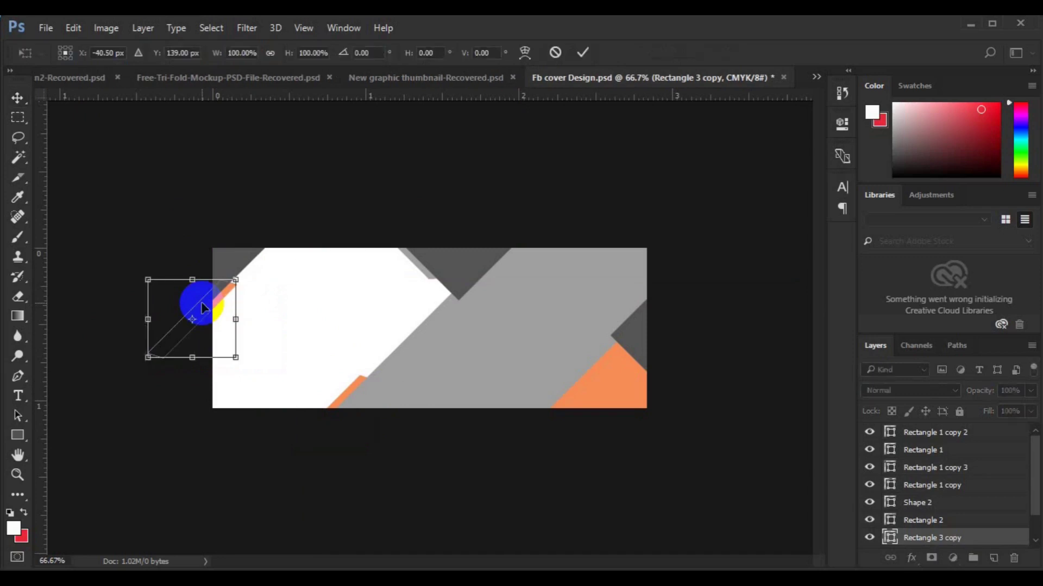
right_click(219, 334)
left_click(257, 322)
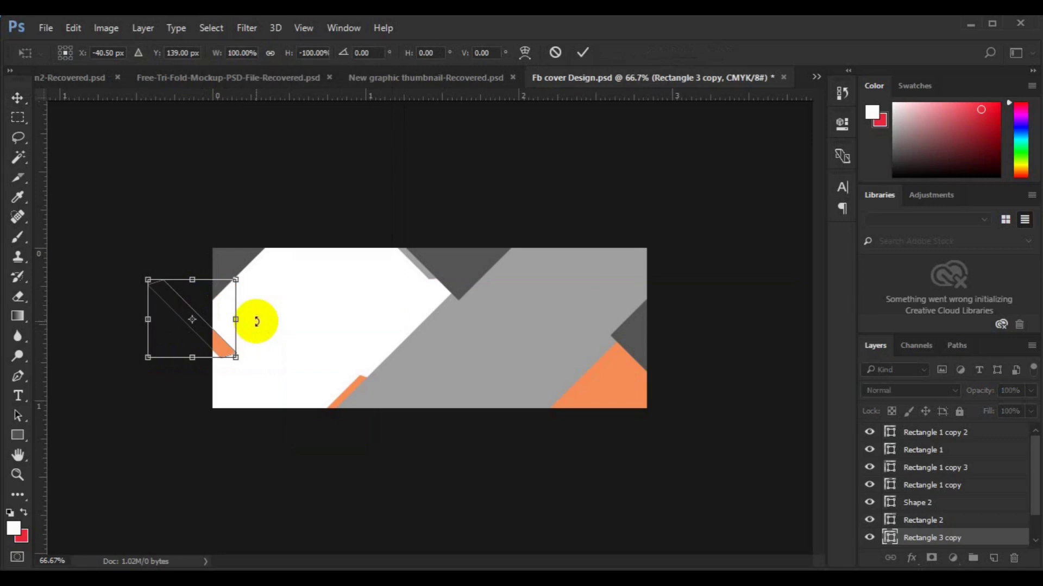
right_click(226, 344)
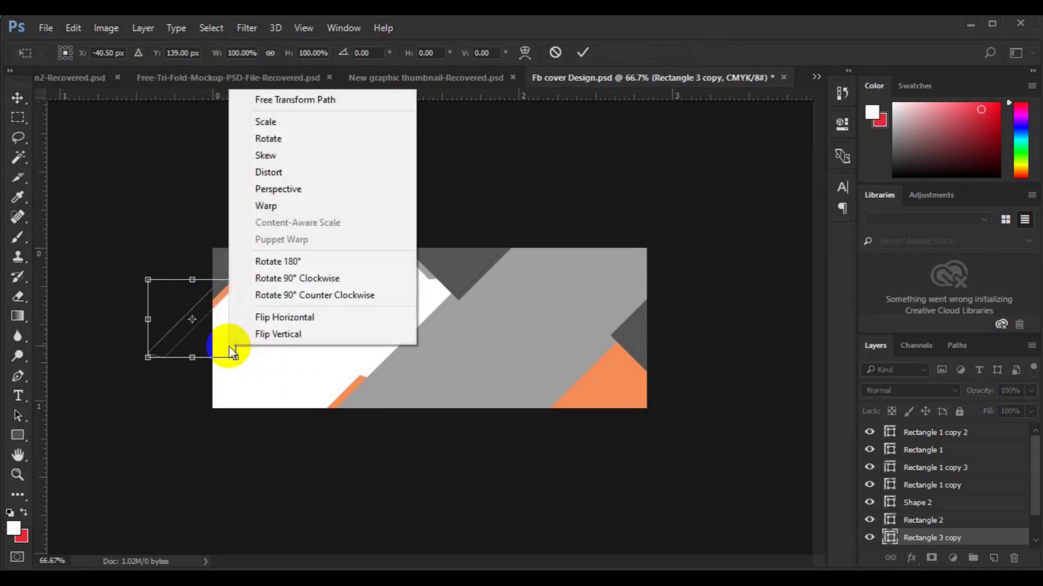
left_click(266, 332)
right_click(266, 331)
left_click(266, 325)
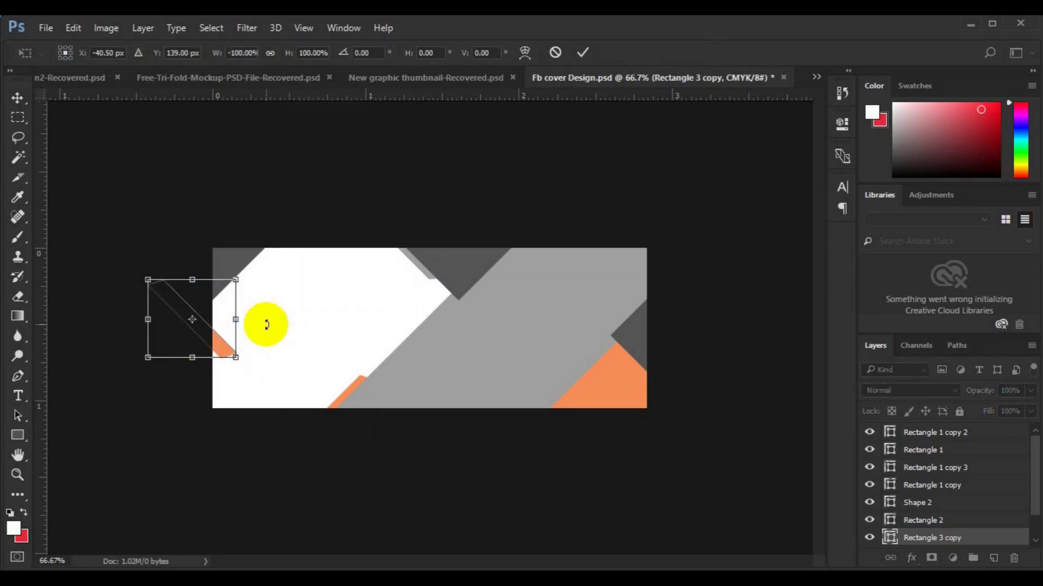
key("ctrl+z")
right_click(229, 342)
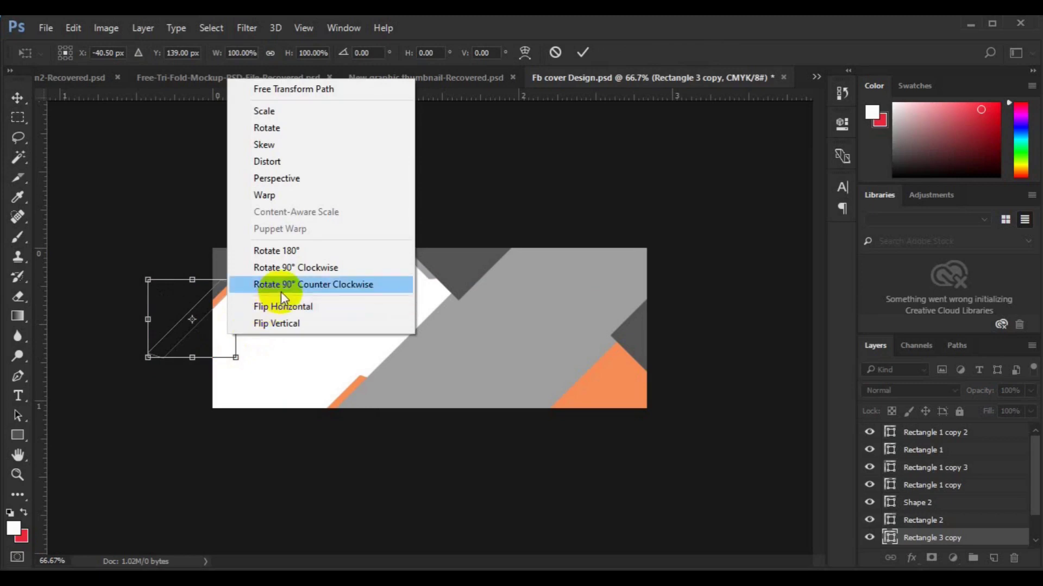
left_click(279, 283)
key("ctrl+z")
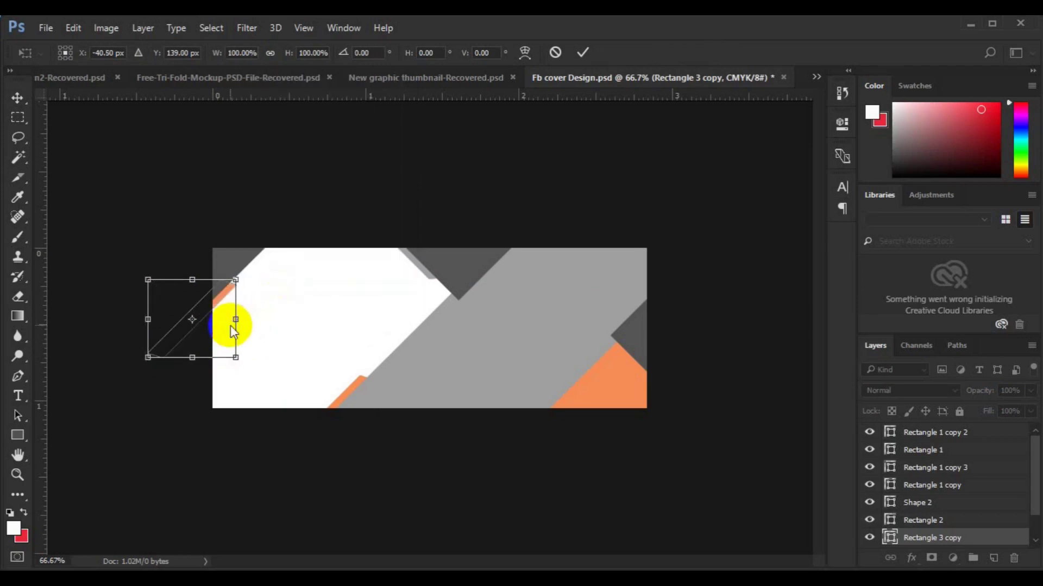
right_click(232, 328)
left_click(314, 239)
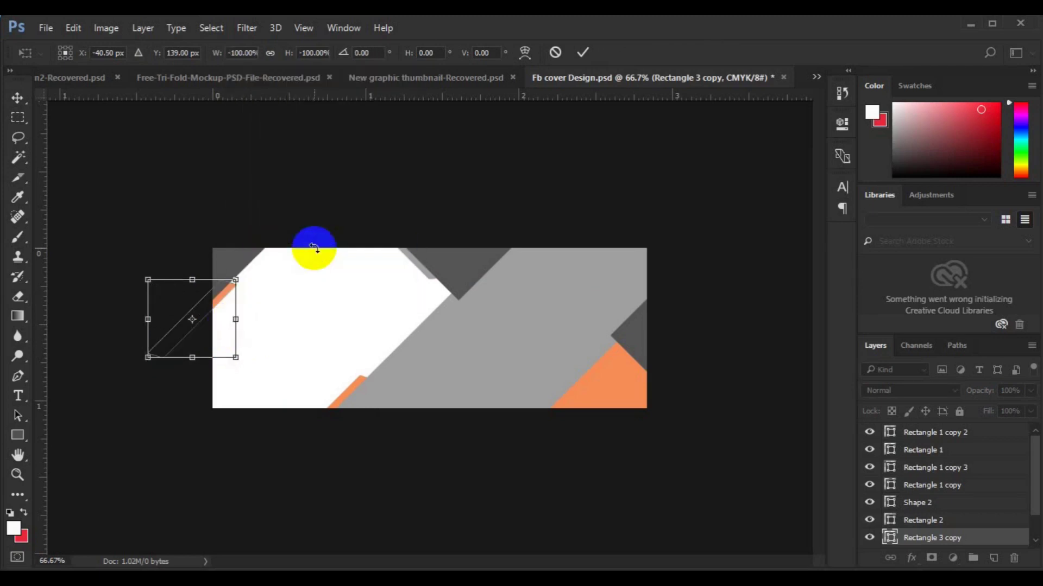
left_click_drag(223, 329, 226, 326)
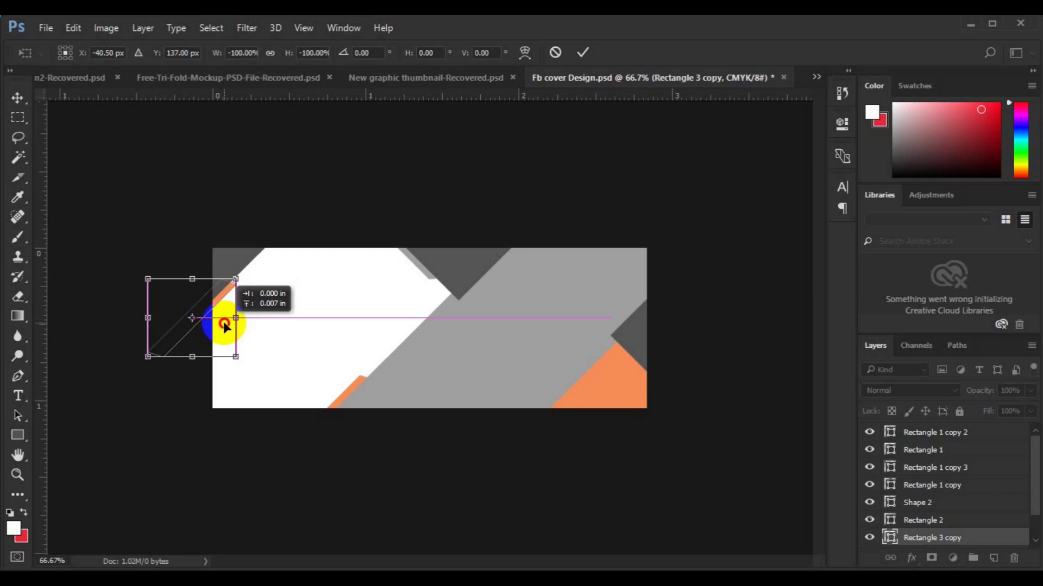
left_click_drag(225, 325, 223, 322)
key("Return")
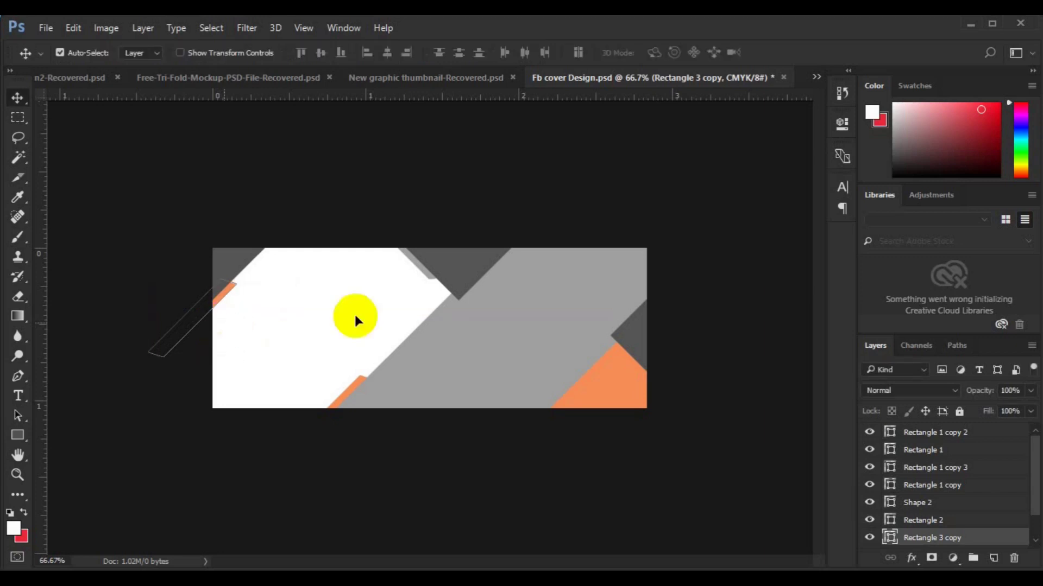
left_click(241, 269)
Step: Start File > Place Embedded and scroll through the freepik stockpoto folder
left_click(455, 374)
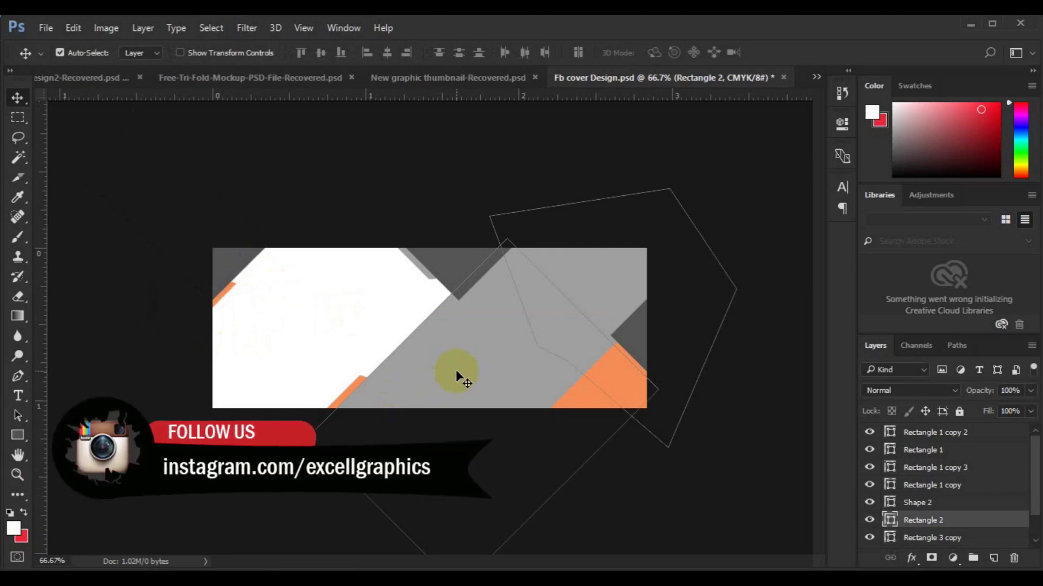
left_click(46, 27)
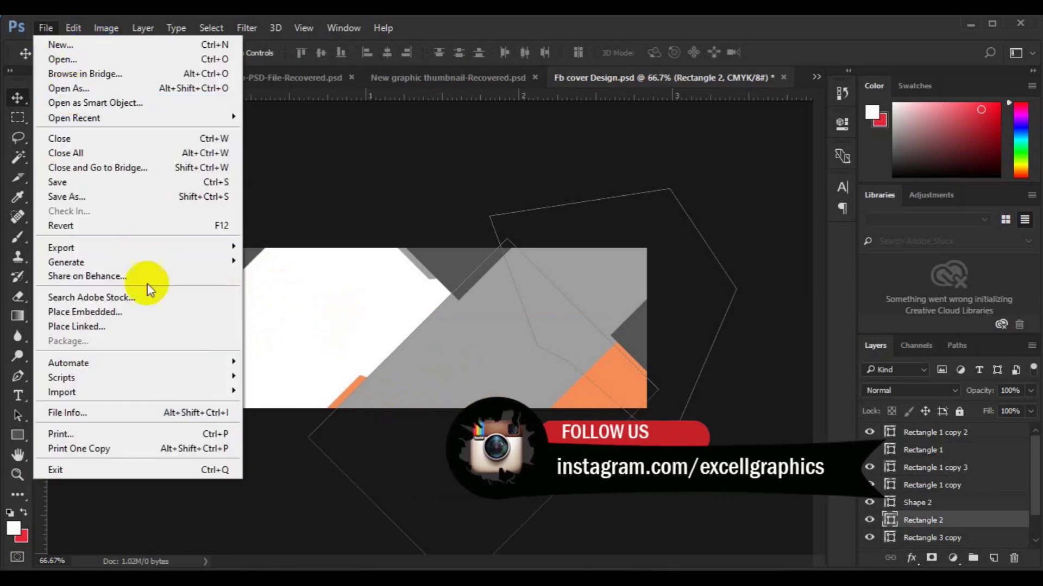
left_click(151, 300)
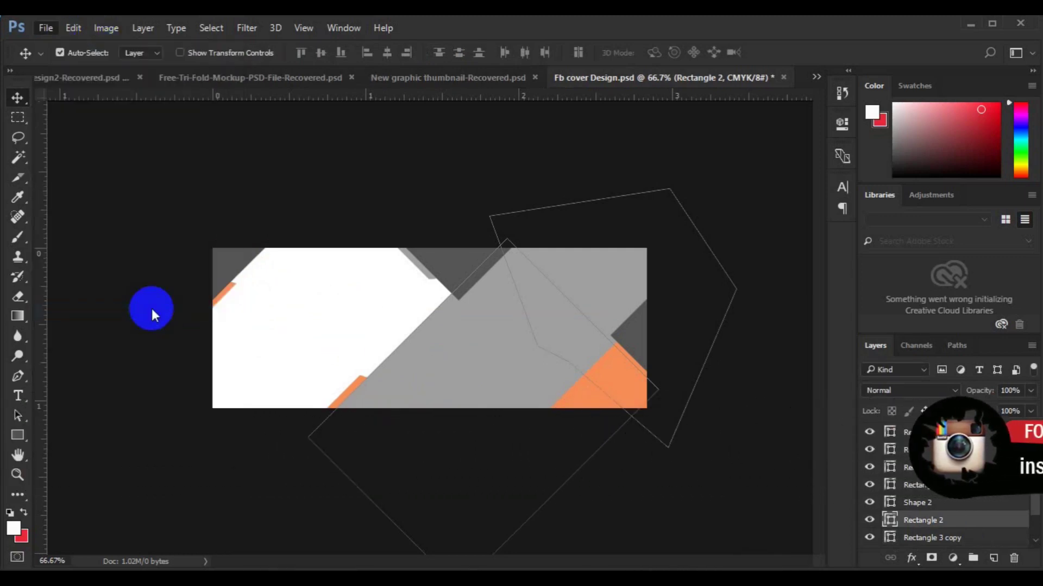
double_click(462, 273)
scroll(509, 311, "down", 10)
scroll(510, 310, "down", 5)
scroll(510, 310, "down", 5)
scroll(509, 311, "down", 5)
scroll(509, 311, "down", 5)
scroll(509, 311, "down", 5)
scroll(509, 310, "down", 5)
scroll(509, 311, "down", 5)
scroll(509, 311, "down", 5)
scroll(510, 308, "down", 5)
scroll(510, 309, "down", 5)
scroll(510, 309, "down", 5)
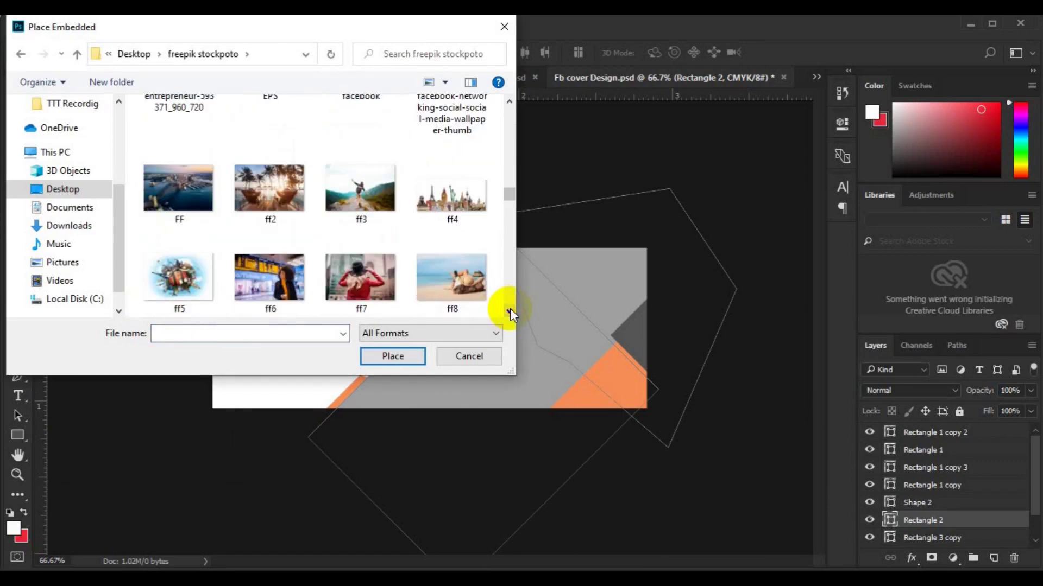
Step: Place the woman photo ff15 into the cover and drag it toward the lower right
left_click(506, 310)
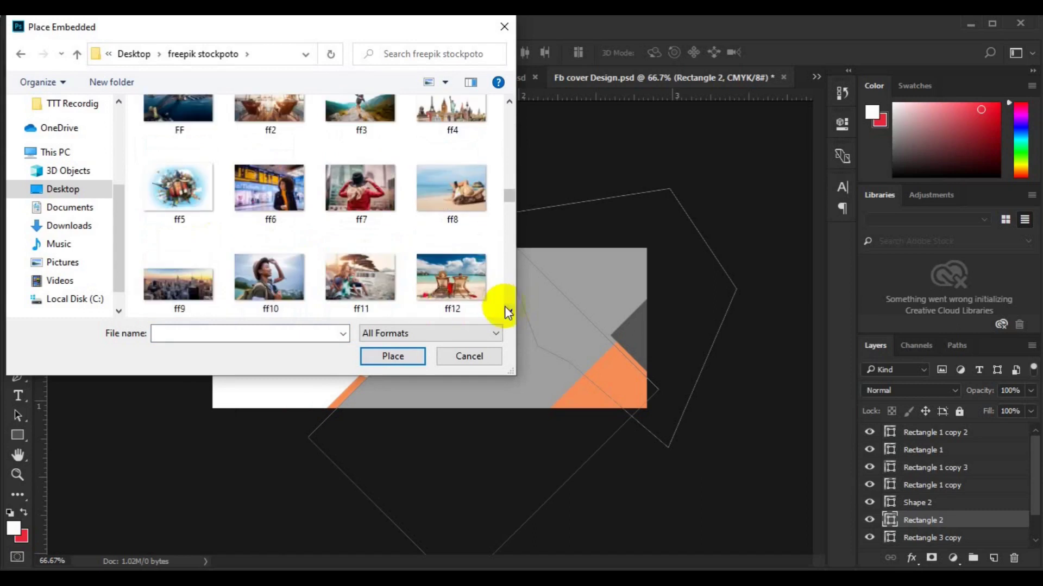
left_click(290, 299)
left_click(507, 311)
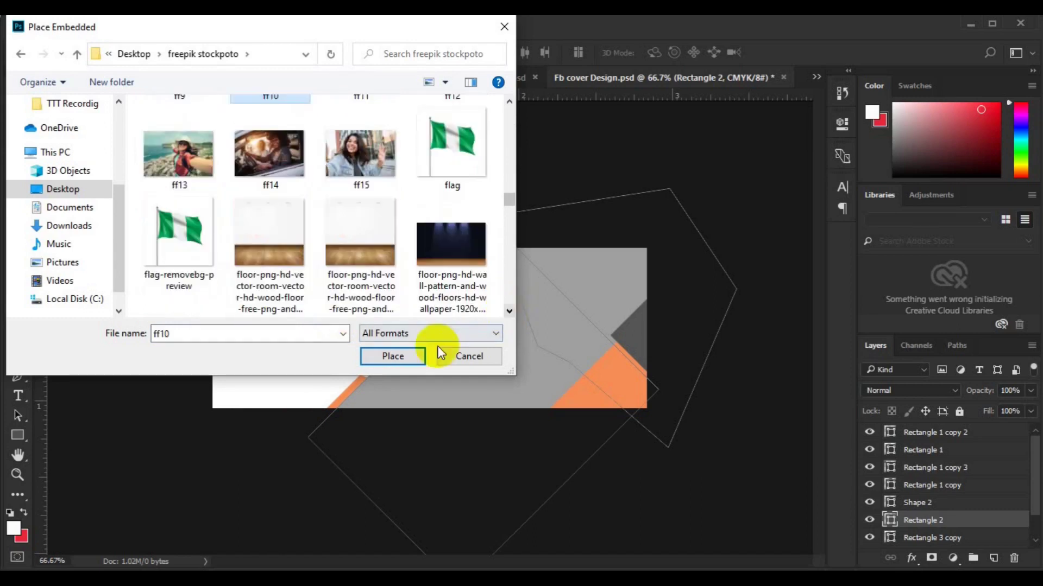
left_click(370, 182)
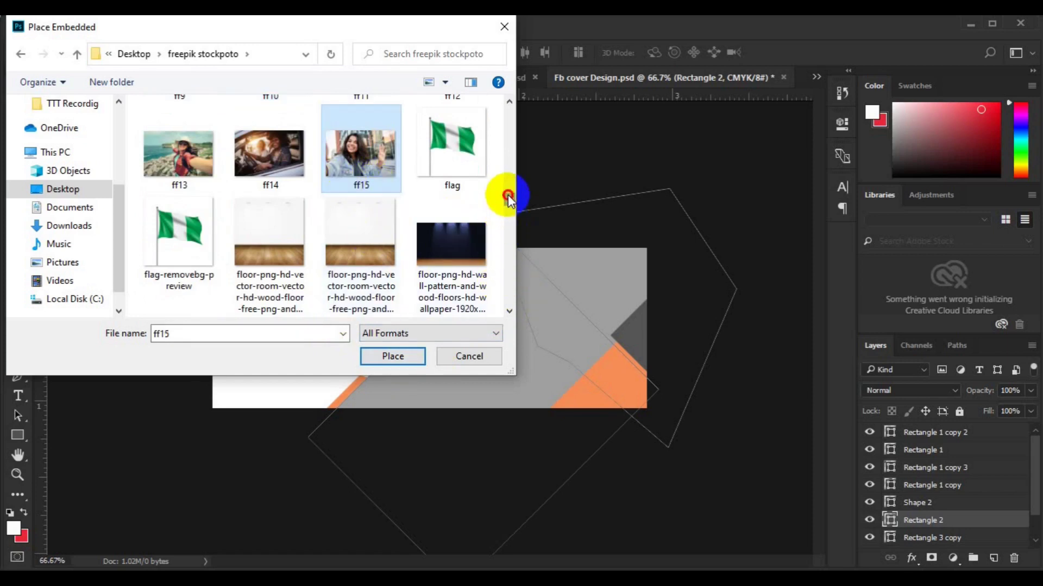
left_click_drag(509, 213, 507, 191)
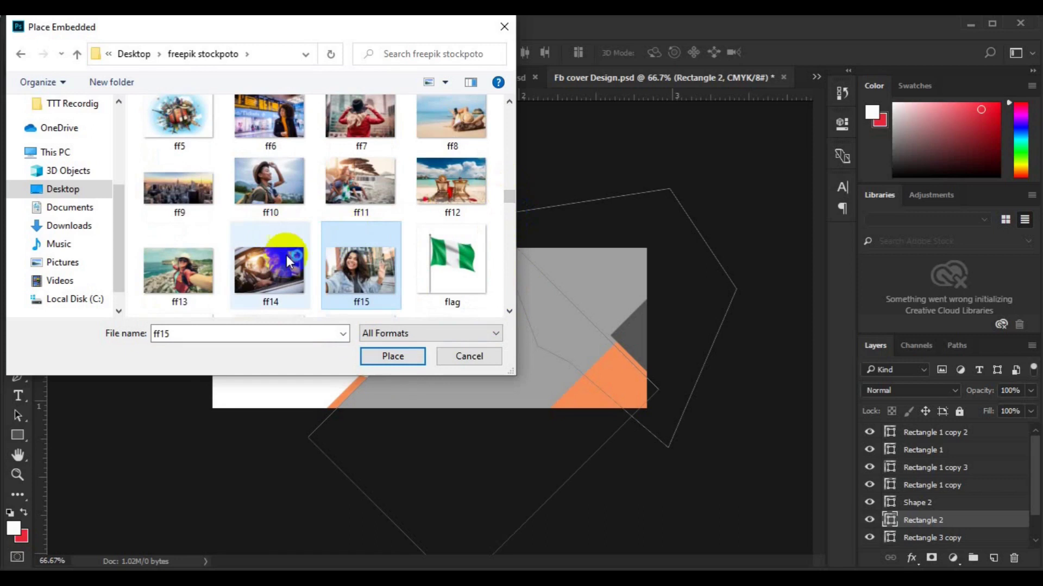
left_click(386, 356)
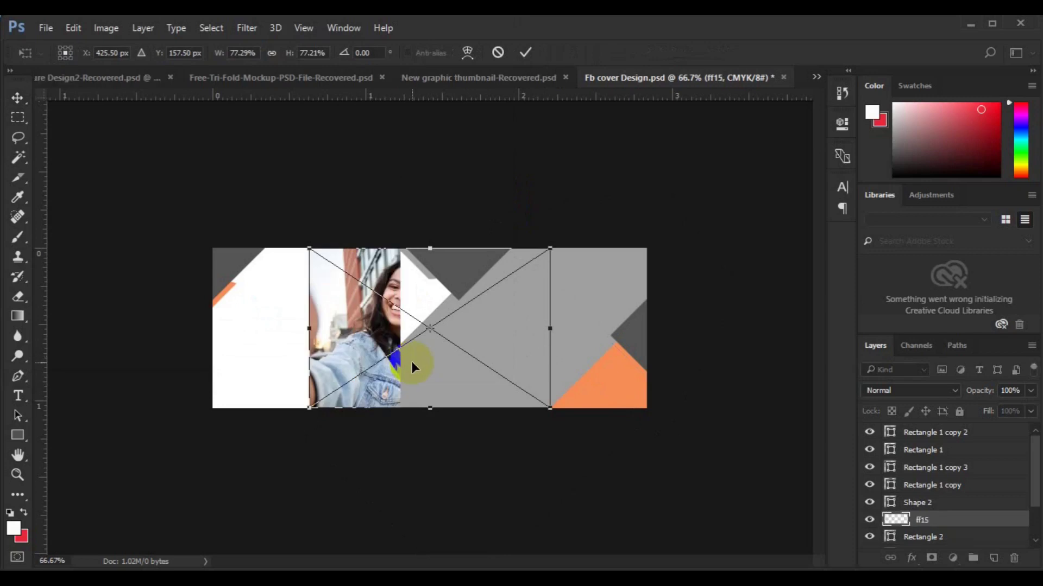
left_click_drag(540, 362, 568, 365)
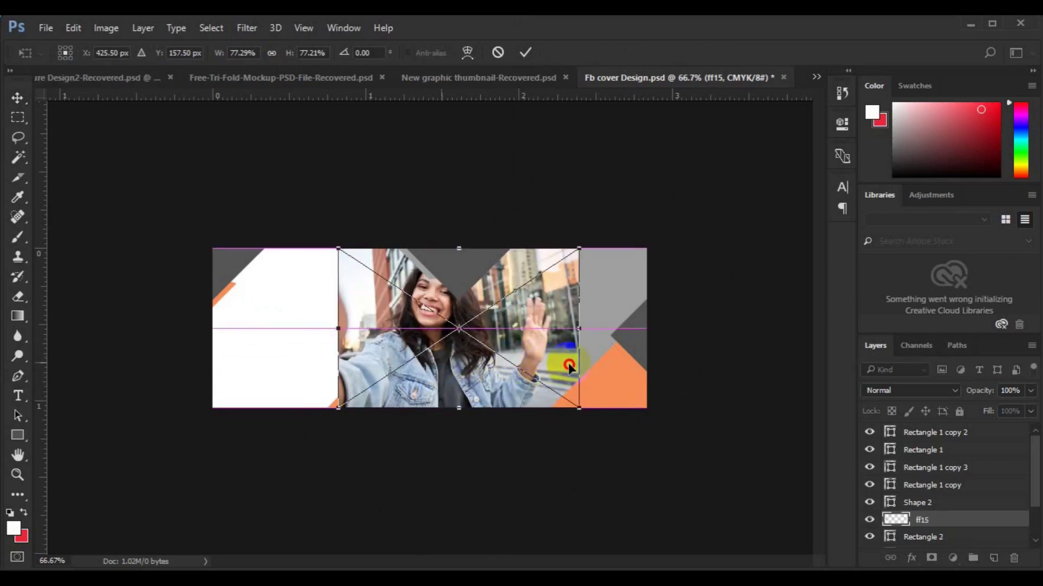
left_click_drag(569, 365, 459, 396)
Step: Cancel the ff15 placement and launch Place Embedded once more
left_click(498, 53)
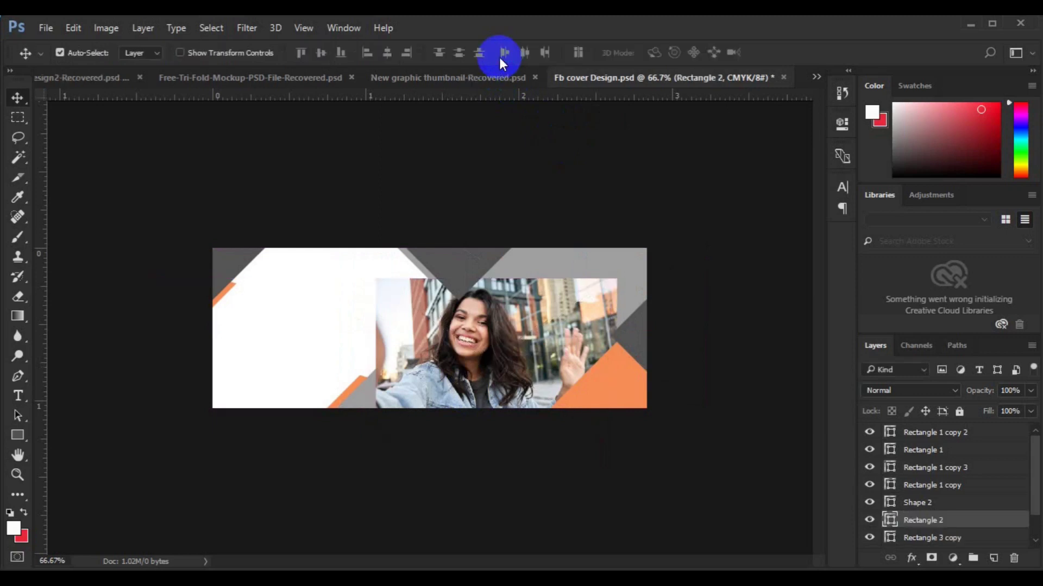
left_click(46, 28)
left_click(124, 312)
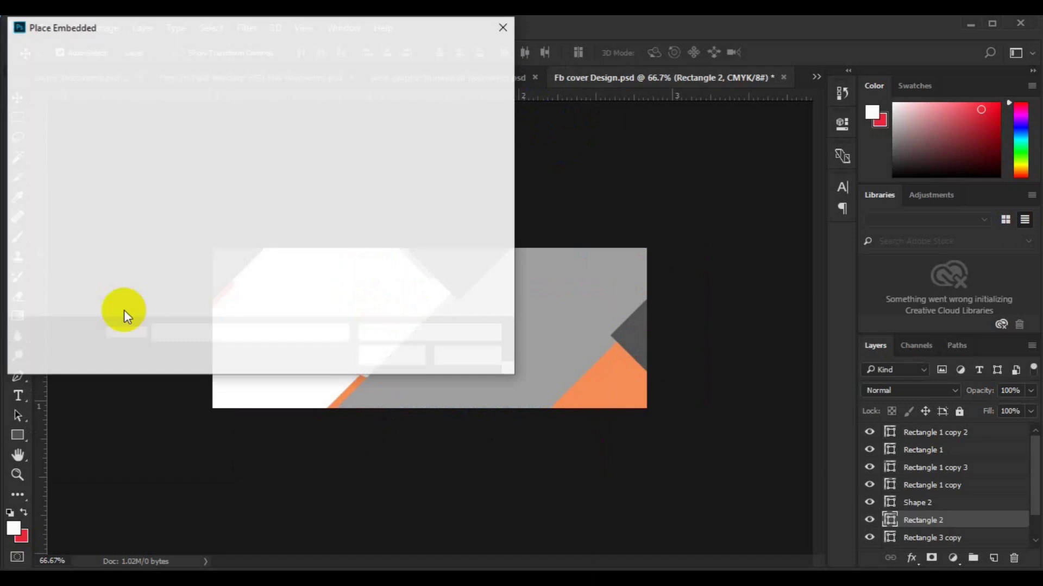
Step: Find the ff9 city image and place it into the cover
scroll(507, 295, "down", 5)
scroll(507, 295, "down", 5)
scroll(507, 295, "down", 5)
scroll(507, 295, "down", 5)
scroll(507, 295, "down", 5)
scroll(507, 294, "down", 5)
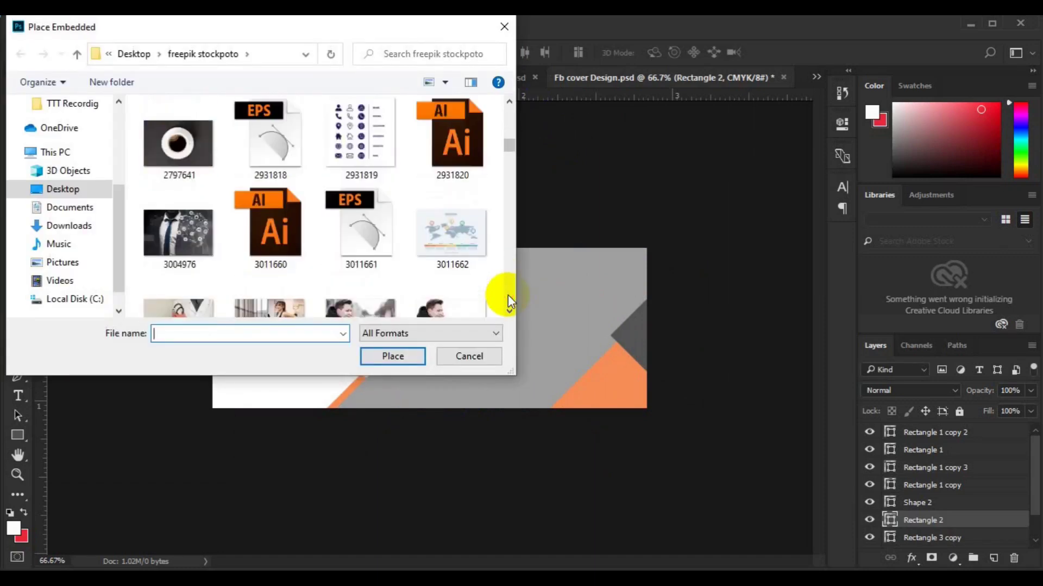
scroll(507, 295, "down", 5)
scroll(507, 295, "down", 5)
scroll(508, 295, "down", 5)
scroll(507, 295, "down", 5)
scroll(507, 295, "down", 5)
scroll(507, 295, "down", 5)
scroll(507, 295, "down", 5)
scroll(508, 295, "down", 5)
scroll(507, 295, "down", 5)
scroll(507, 295, "down", 5)
scroll(507, 295, "down", 5)
scroll(507, 295, "down", 5)
scroll(507, 294, "down", 5)
scroll(507, 295, "down", 5)
scroll(508, 295, "down", 5)
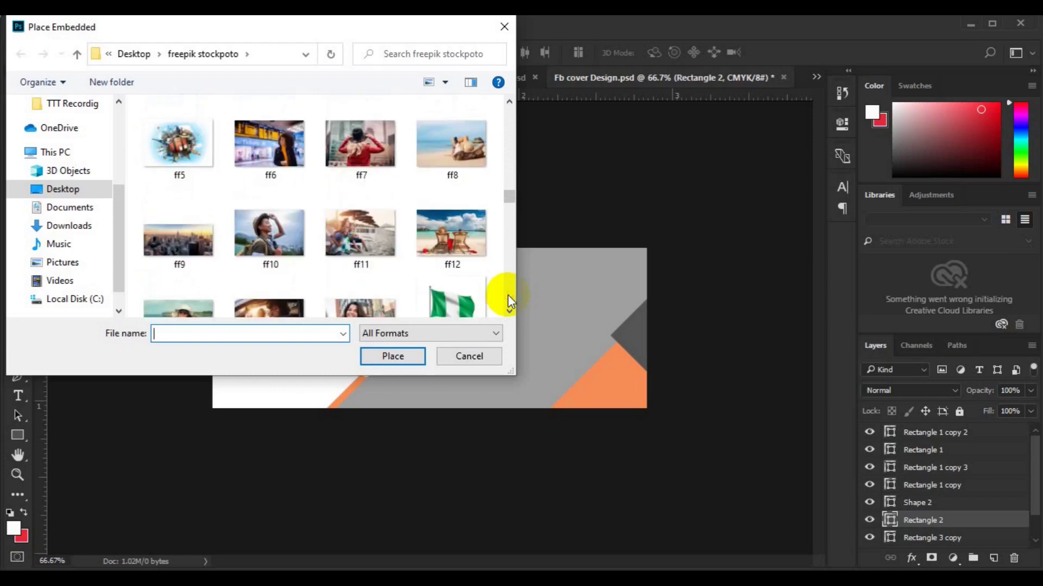
scroll(507, 295, "down", 5)
scroll(513, 171, "up", 5)
left_click(204, 241)
left_click(367, 356)
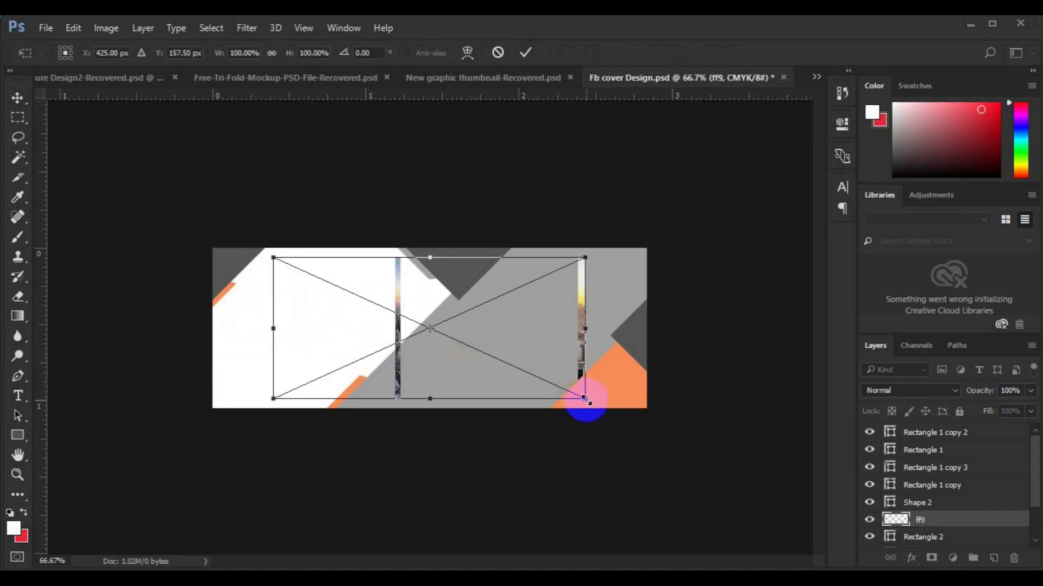
Step: Enlarge the ff9 photo to about 123% and position it on the cover
left_click_drag(619, 419, 621, 418)
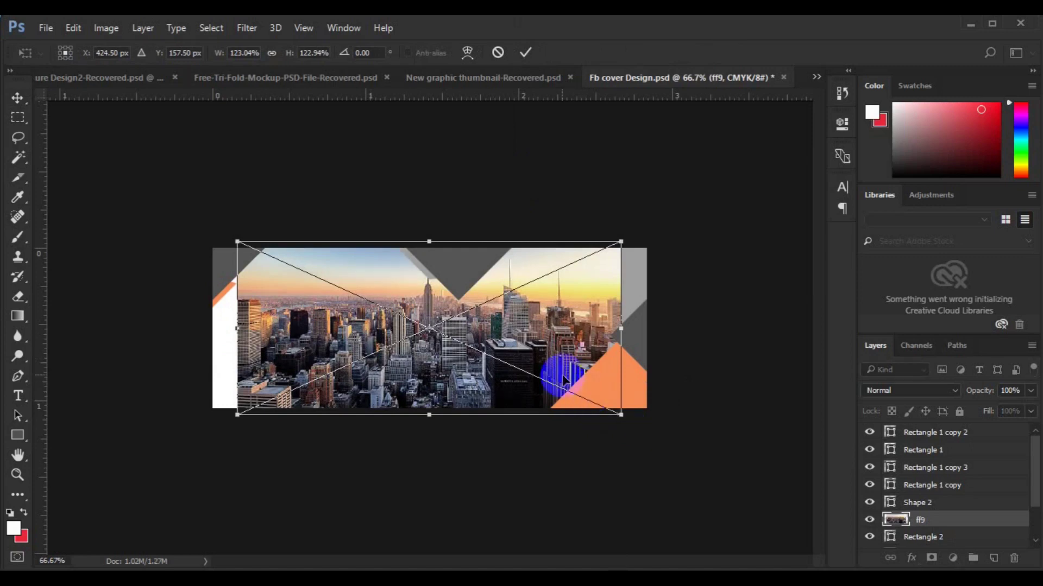
left_click_drag(621, 368, 617, 373)
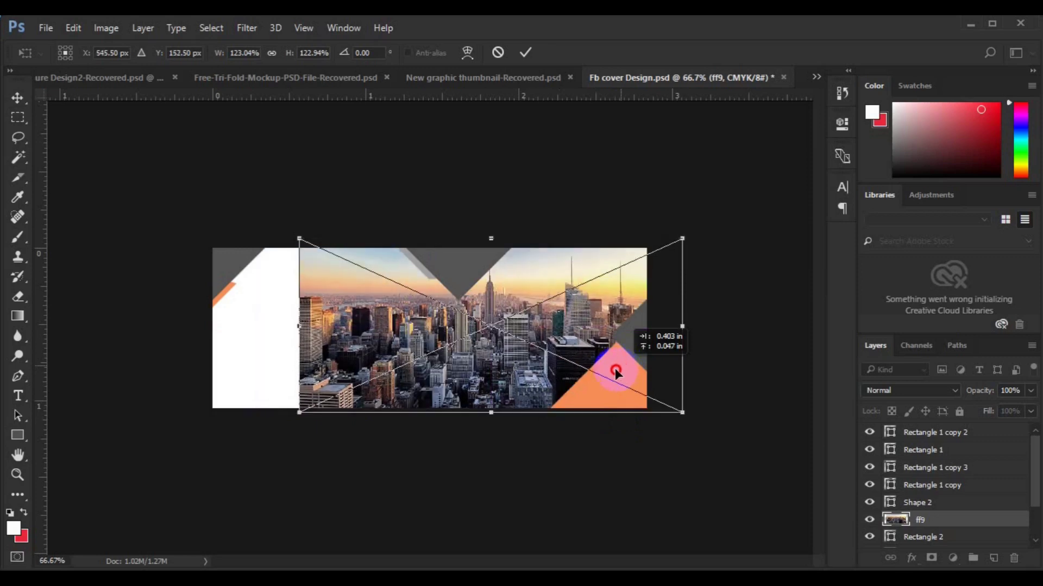
left_click_drag(616, 371, 615, 371)
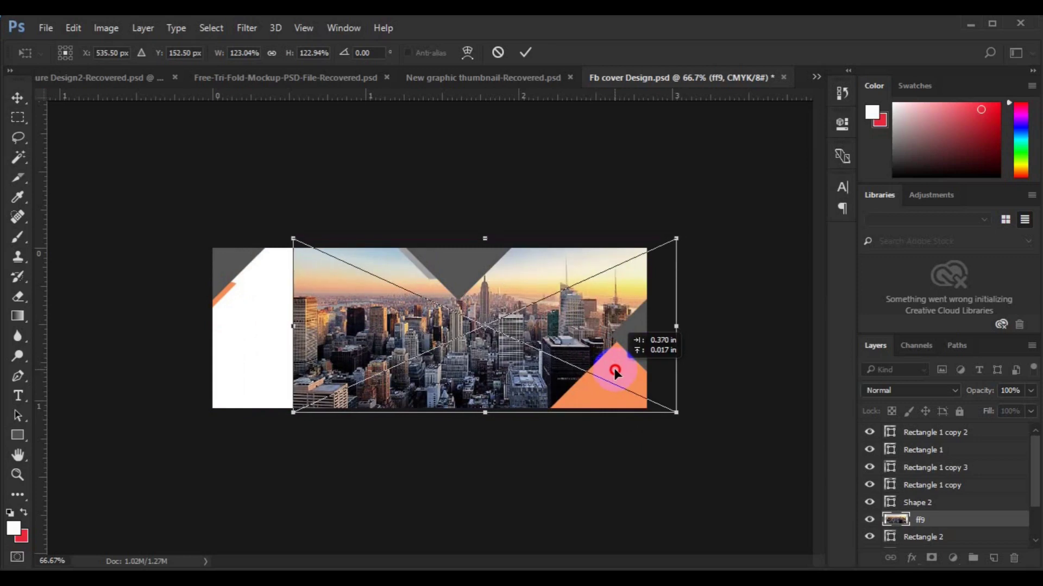
key("Return")
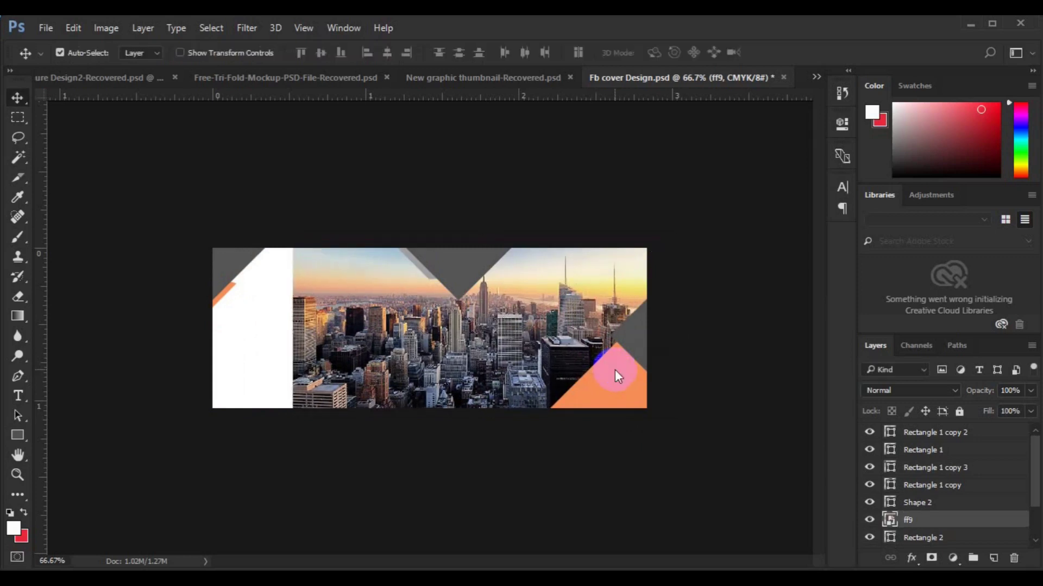
Step: Clip the ff9 photo into the shape below it as a clipping mask
right_click(921, 520)
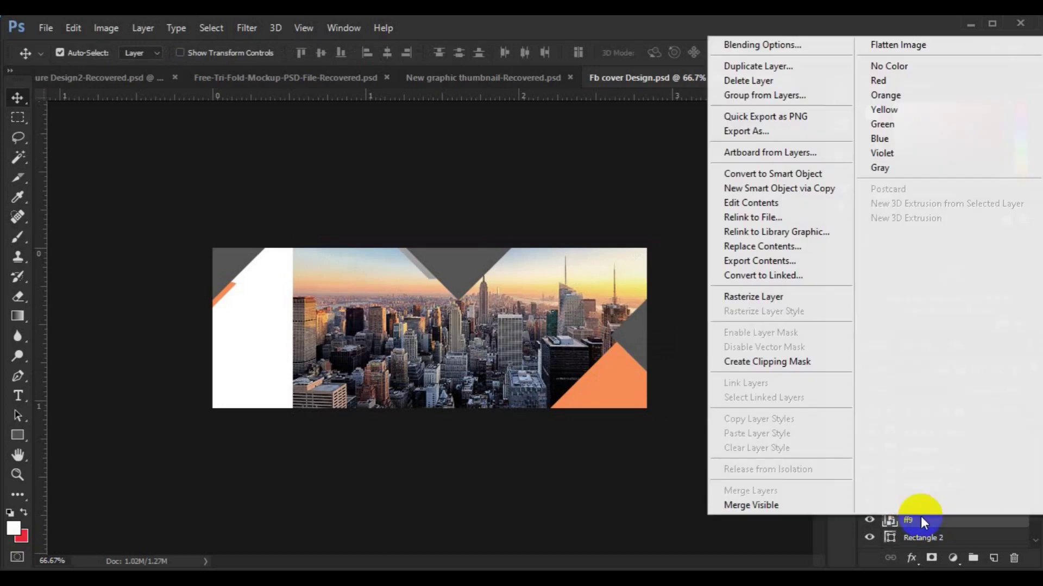
left_click(792, 363)
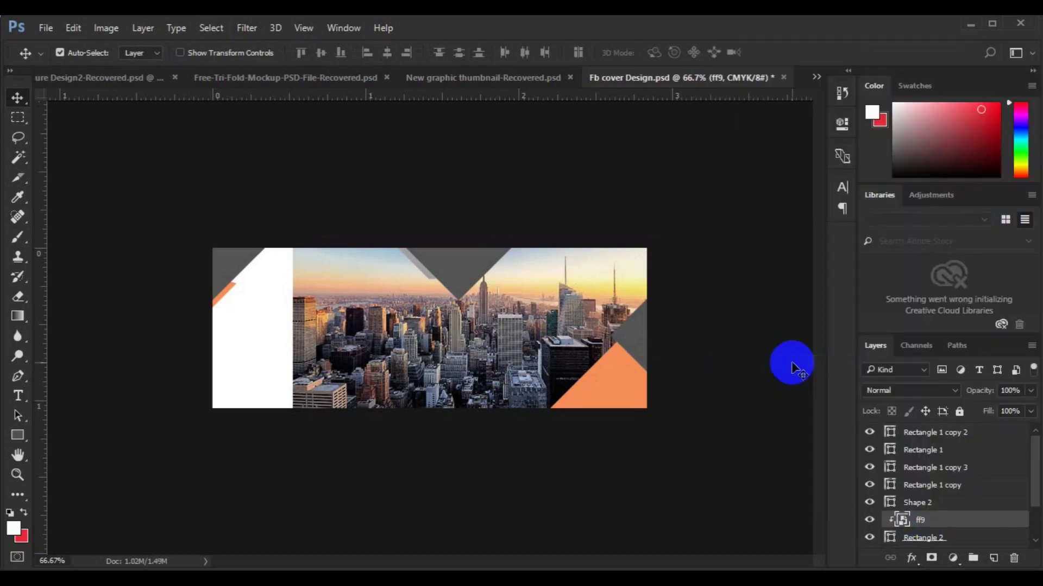
left_click(624, 384)
left_click(892, 451)
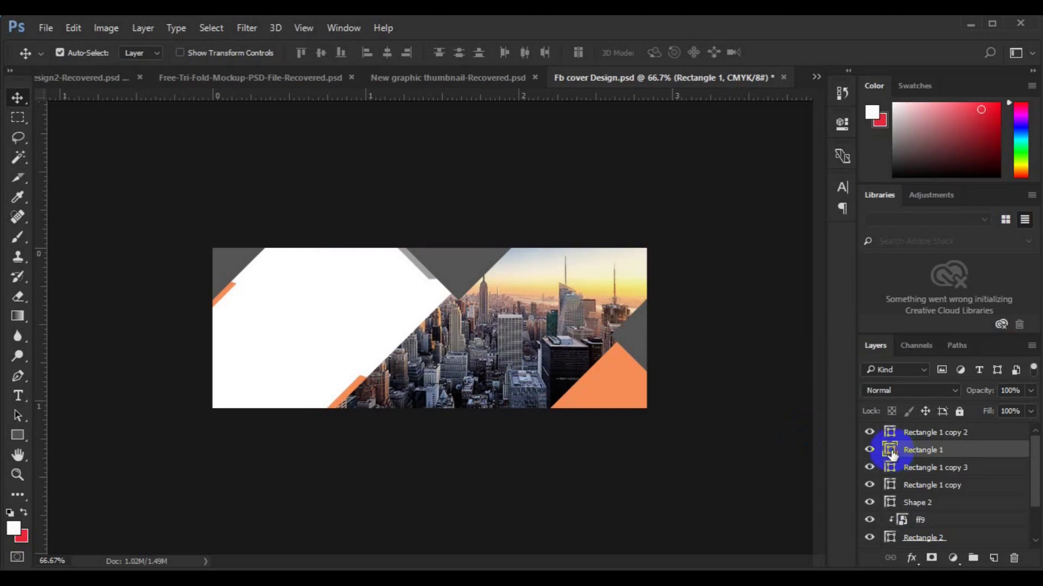
Step: Change the orange Rectangle 1 triangle's fill to pure red
double_click(891, 450)
left_click(845, 157)
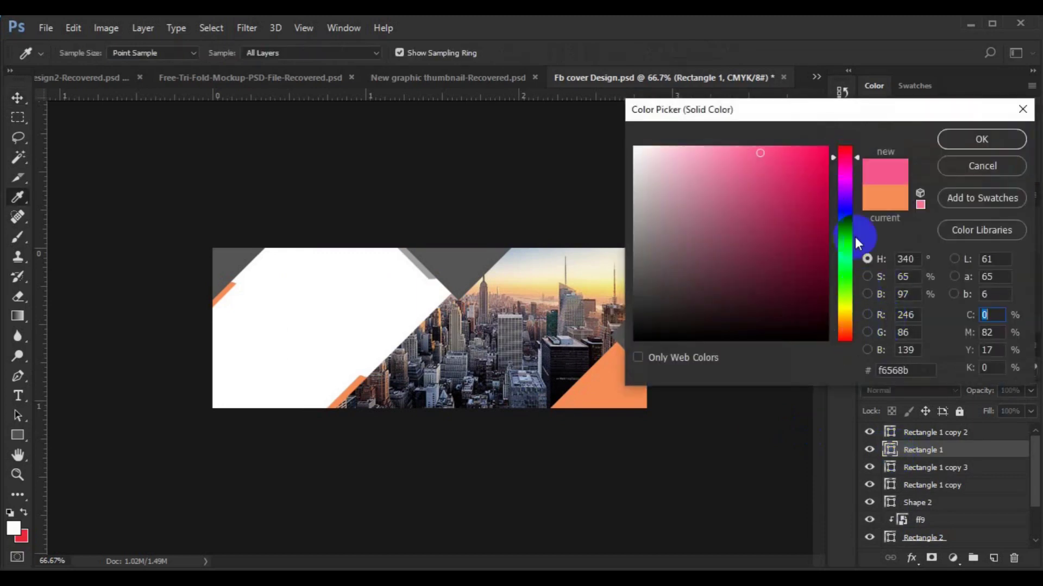
left_click_drag(856, 158, 856, 149)
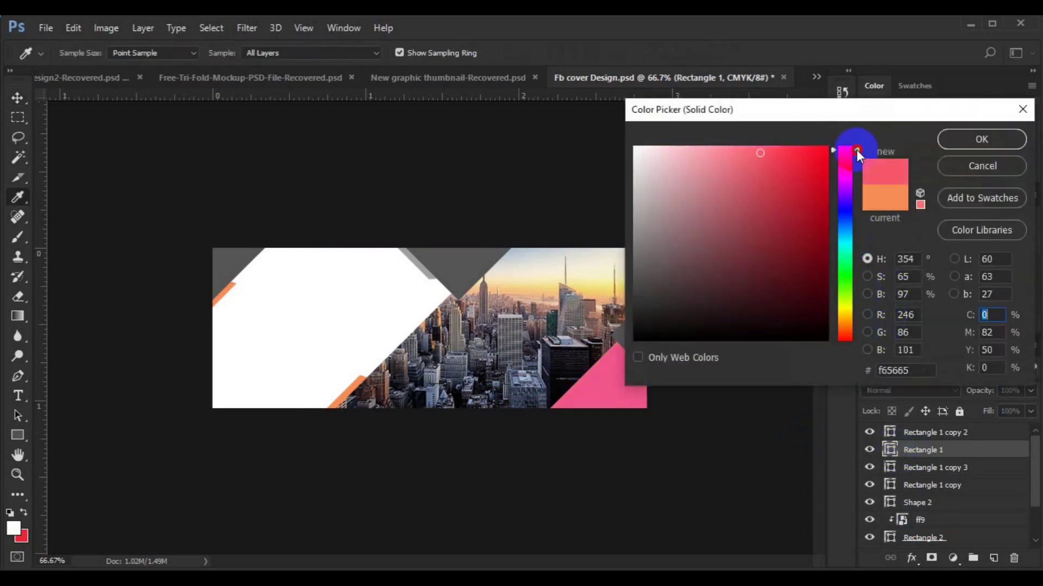
left_click(811, 157)
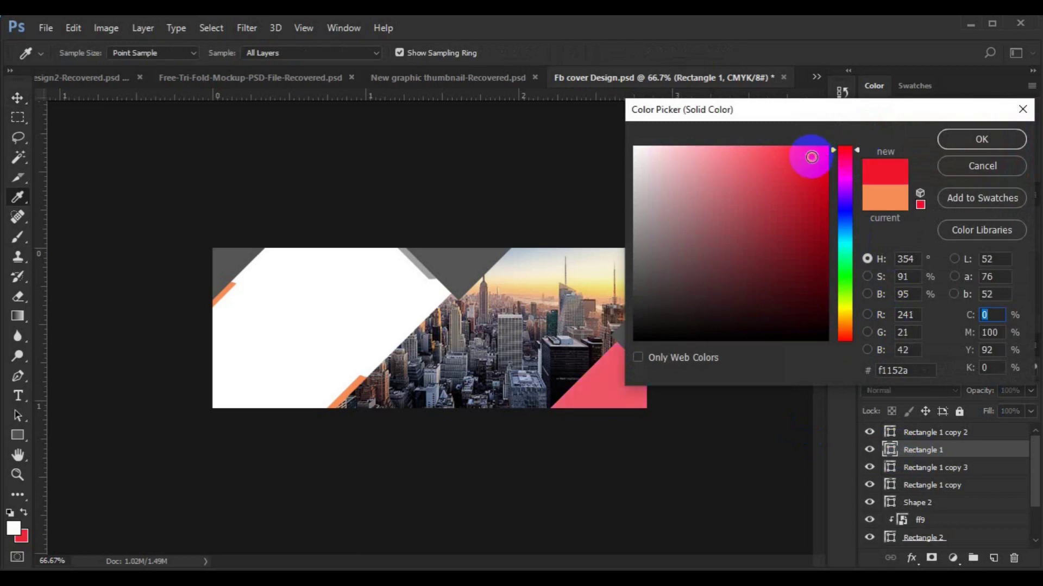
left_click(857, 148)
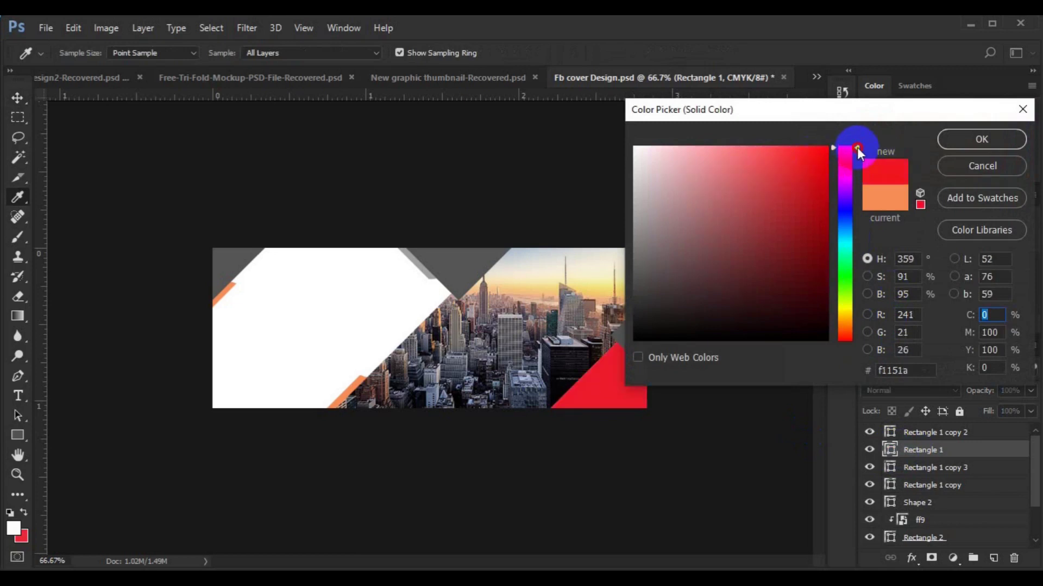
left_click(956, 139)
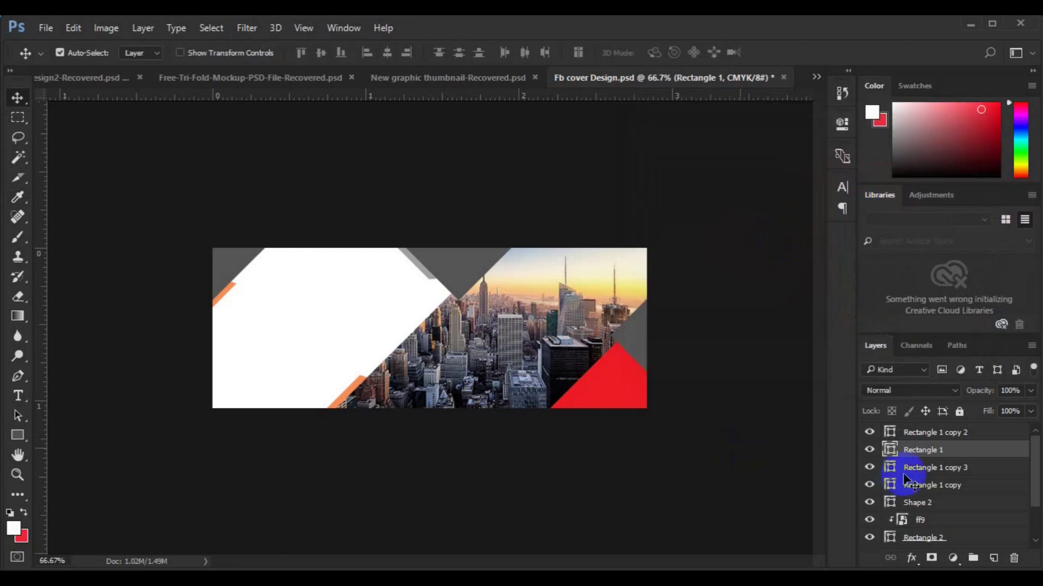
double_click(891, 450)
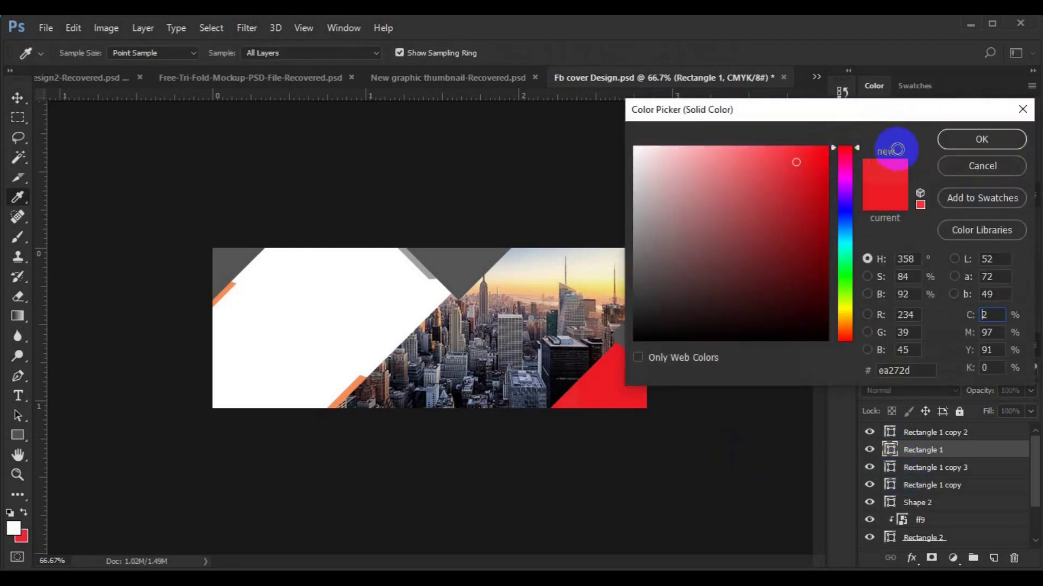
left_click(960, 140)
left_click(625, 341)
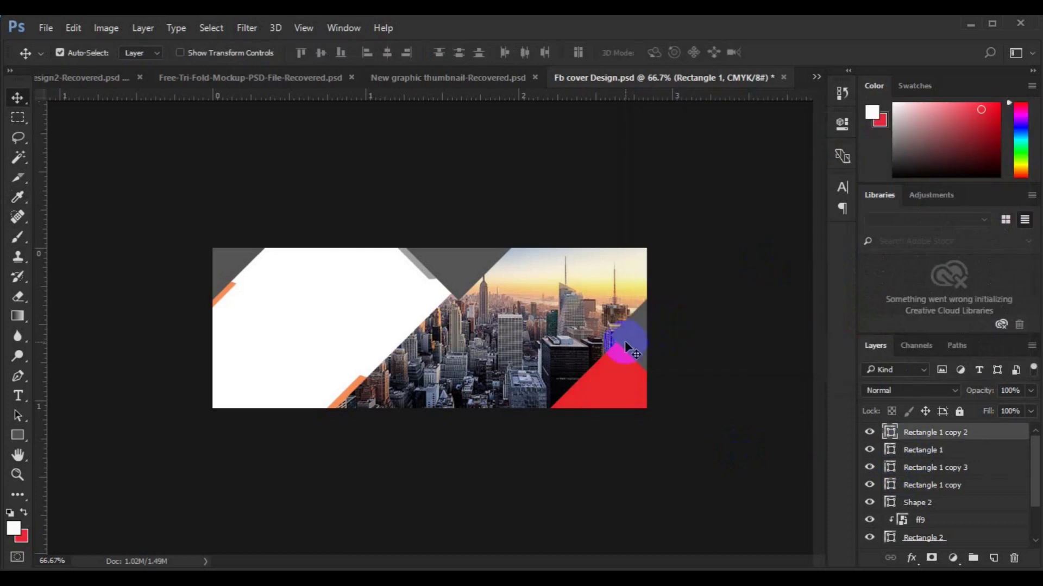
left_click(889, 453)
Step: Fill the grey right triangle (Rectangle 1 copy 2) with dark navy
left_click(893, 435)
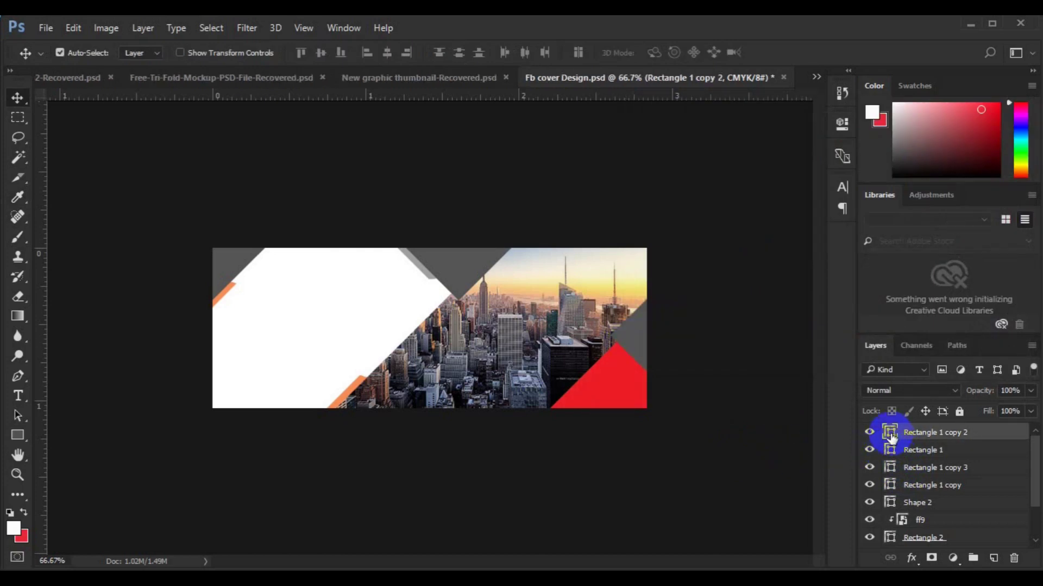
double_click(891, 433)
left_click_drag(845, 242, 845, 229)
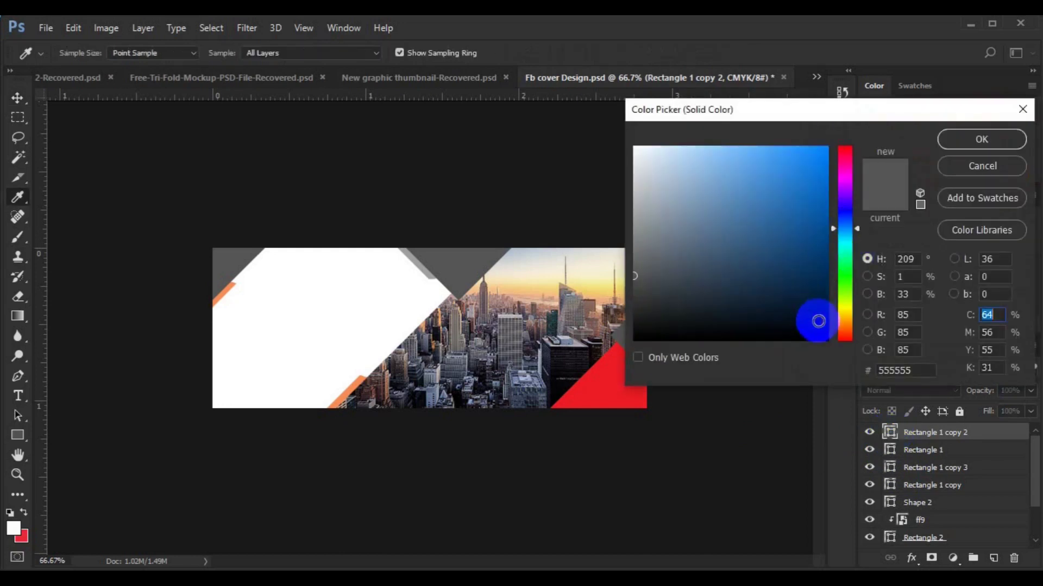
left_click(818, 321)
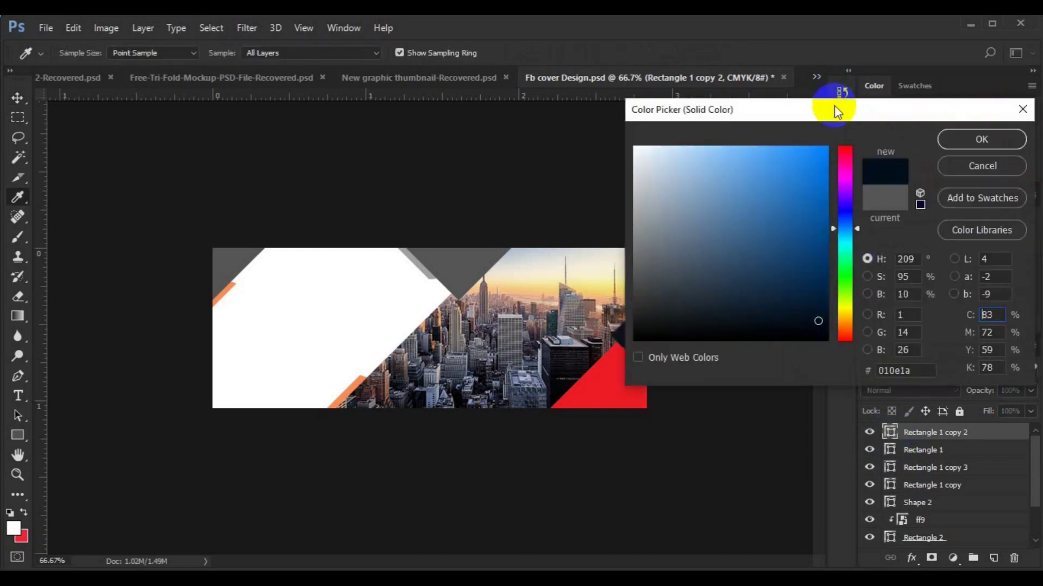
left_click_drag(831, 110, 814, 177)
left_click(759, 380)
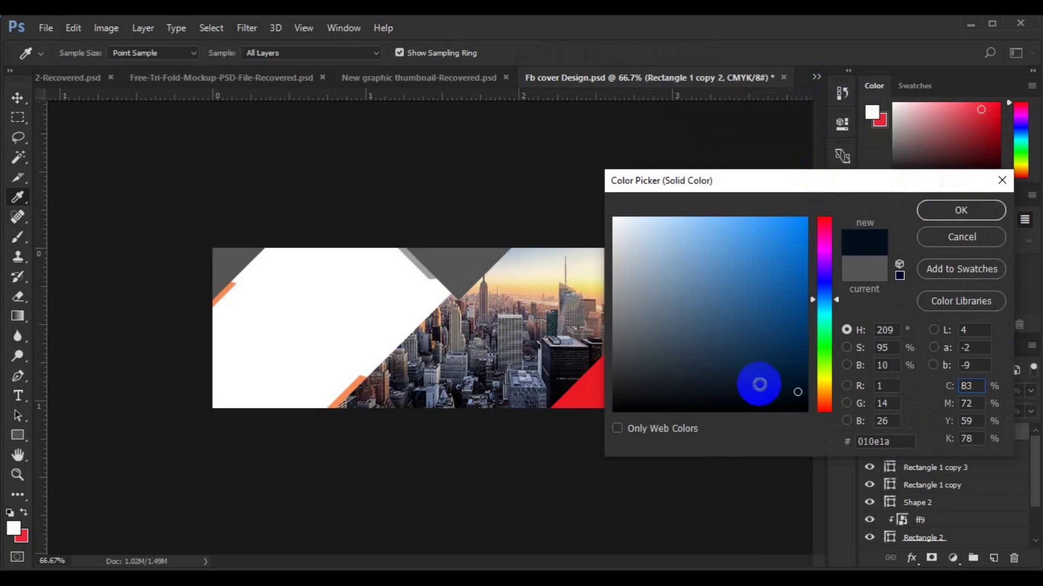
left_click_drag(799, 186, 910, 153)
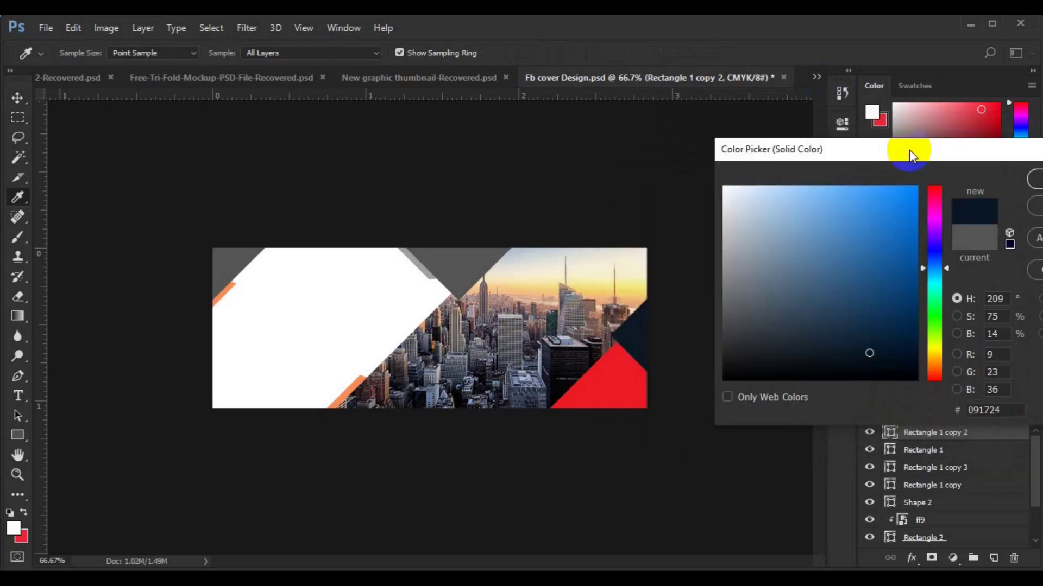
left_click(1031, 179)
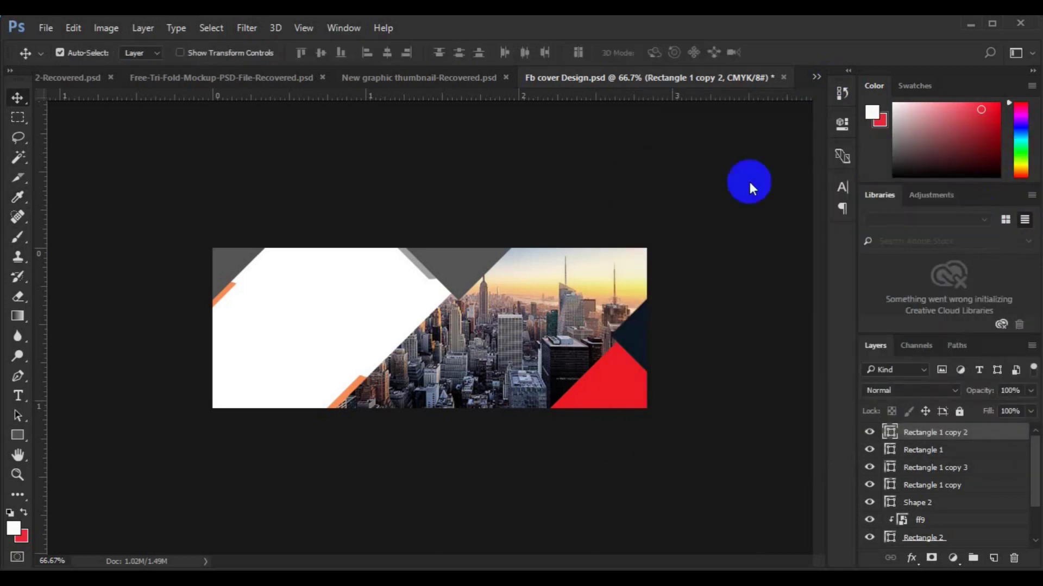
Step: Fill the top triangle (Rectangle 1 copy) with the red sampled from the cover
left_click(465, 266)
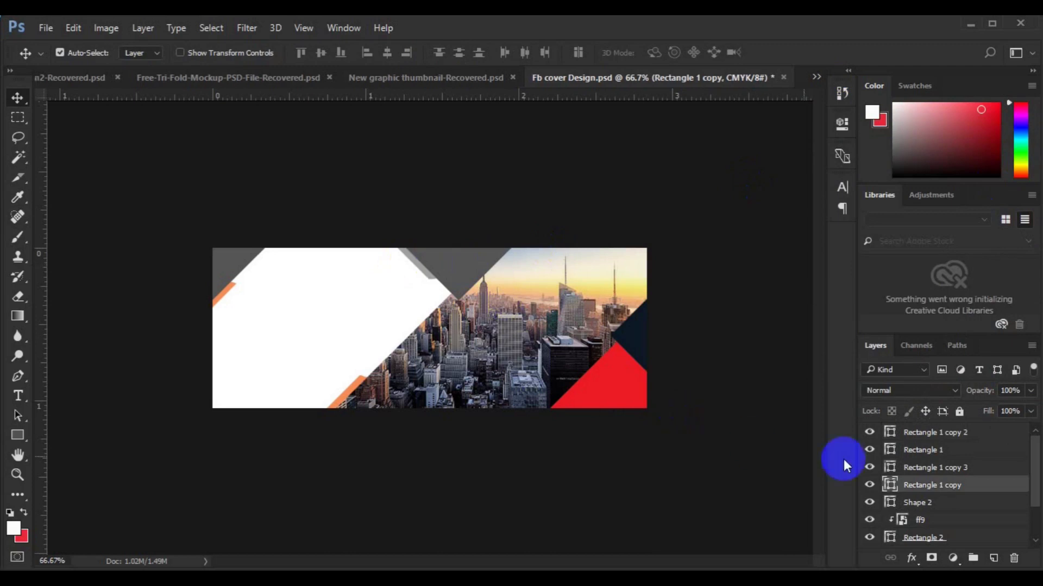
double_click(890, 486)
left_click(621, 393)
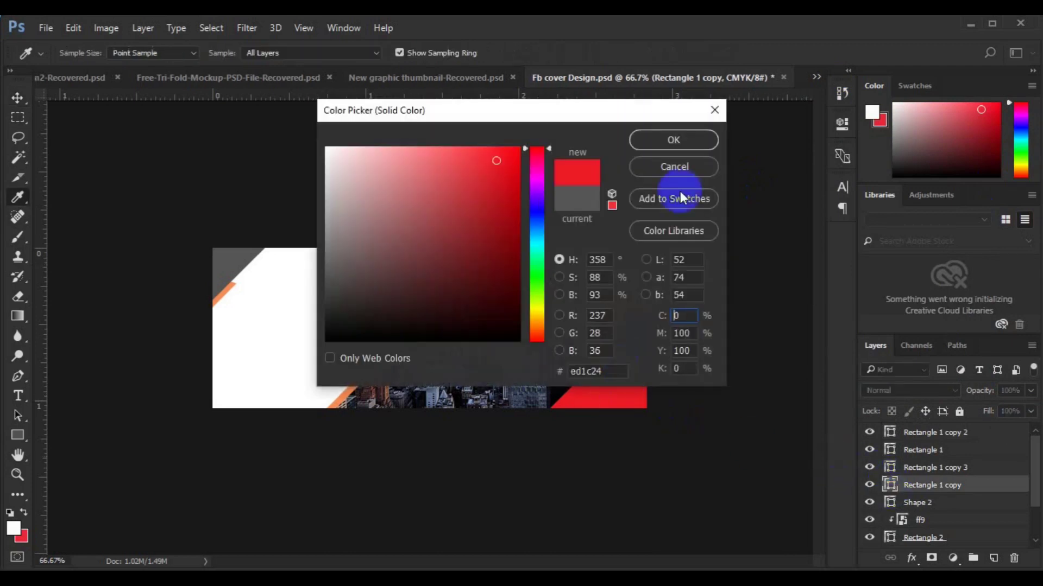
left_click(699, 143)
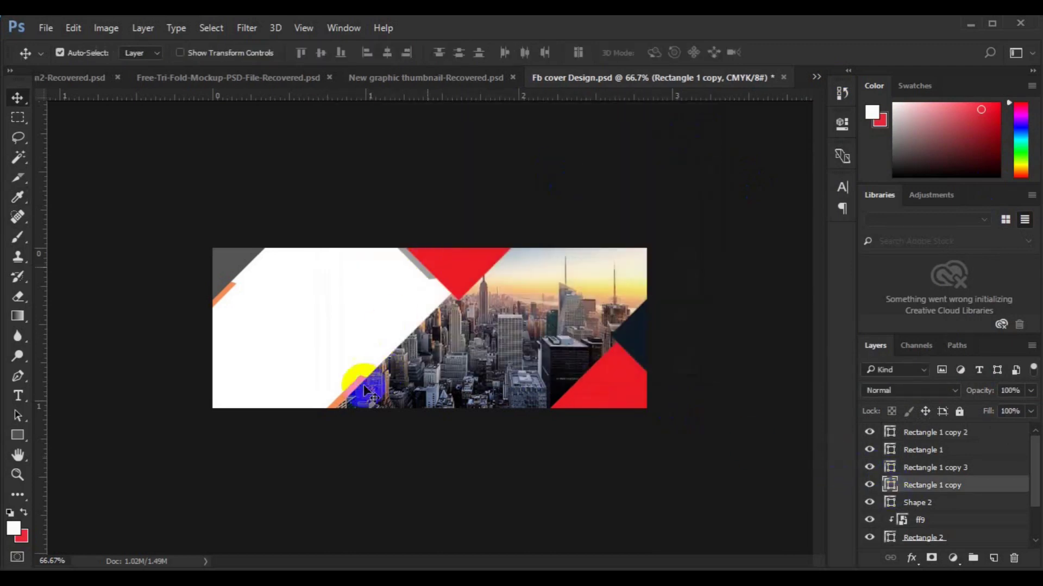
Step: Change the Rectangle 3 stripe's fill to light grey
left_click(337, 405)
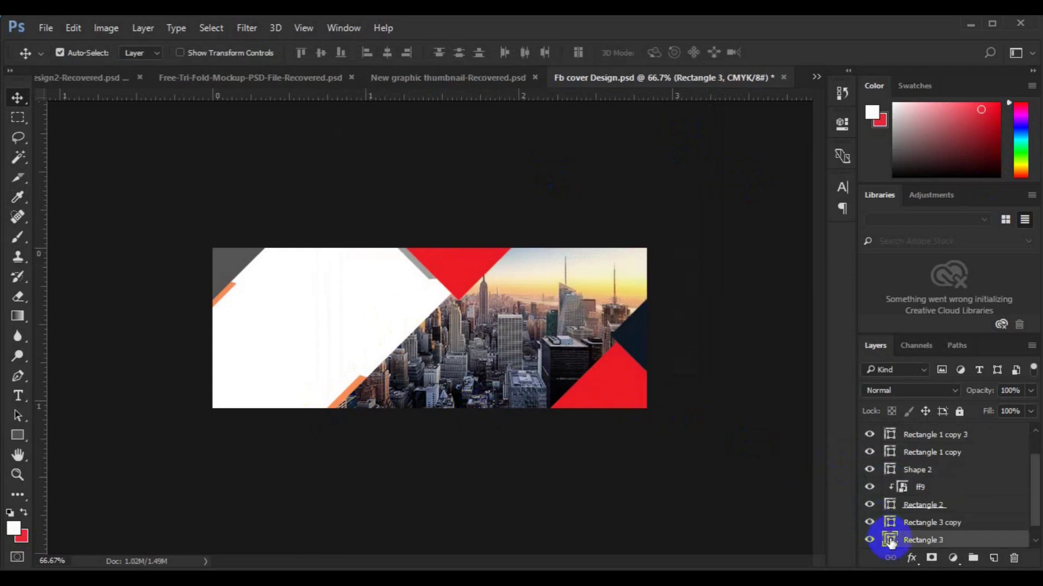
double_click(890, 541)
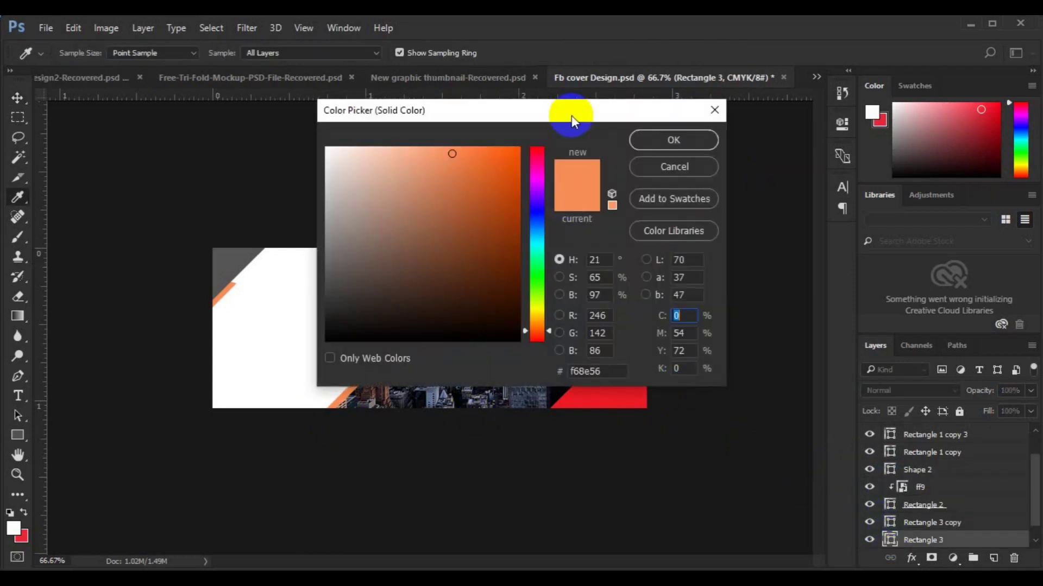
left_click_drag(571, 115, 760, 99)
left_click(727, 216)
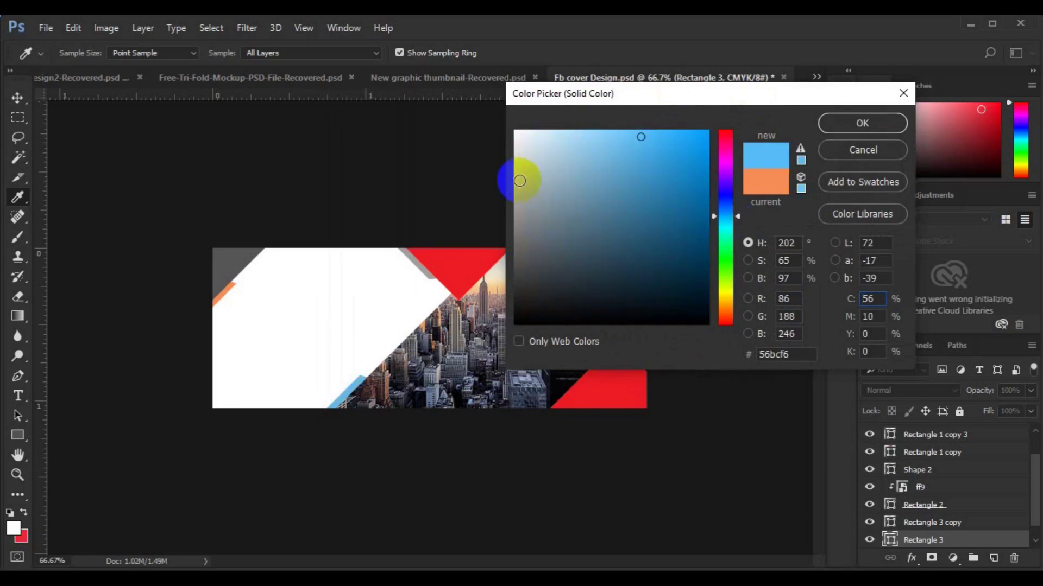
left_click(520, 181)
left_click(830, 123)
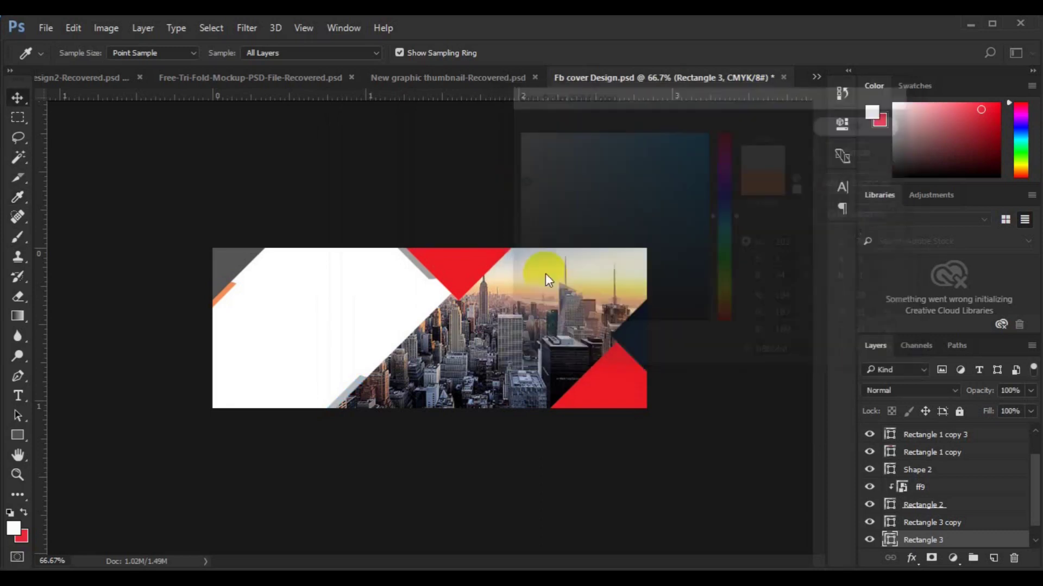
Step: Give Shape 2 a new fill colour sampled from the cover
left_click(429, 276)
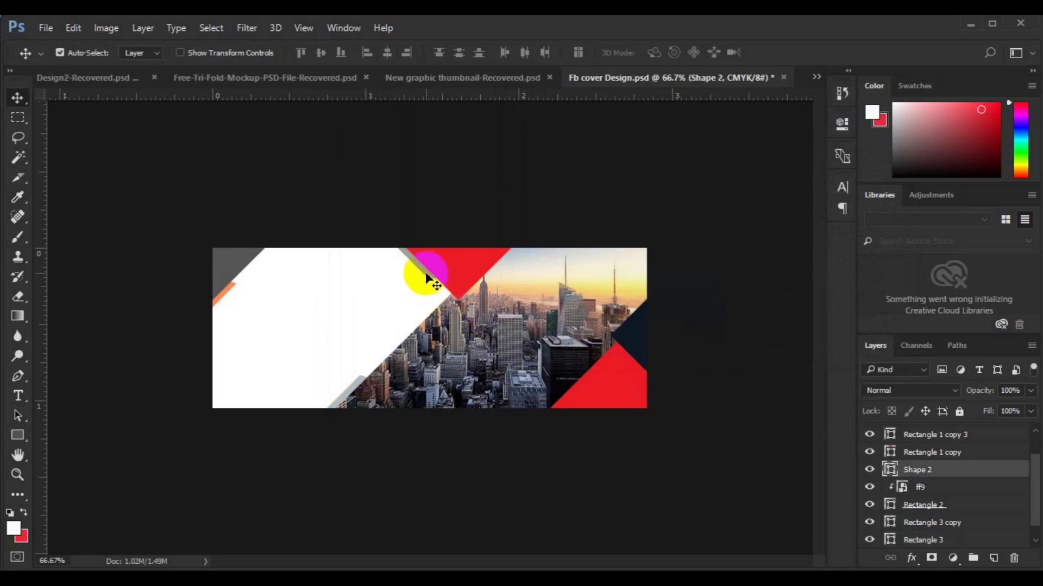
double_click(891, 469)
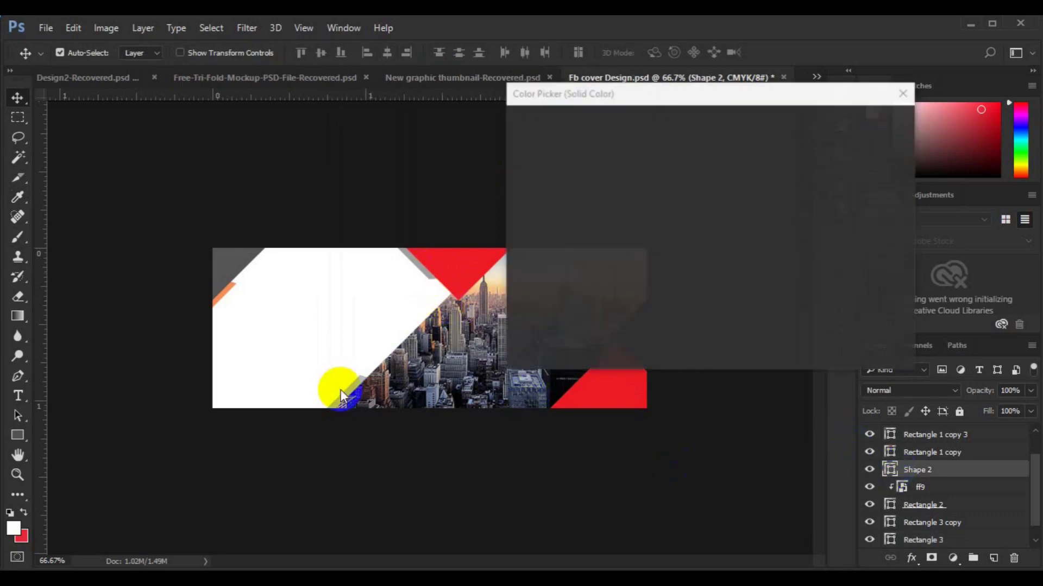
left_click(347, 390)
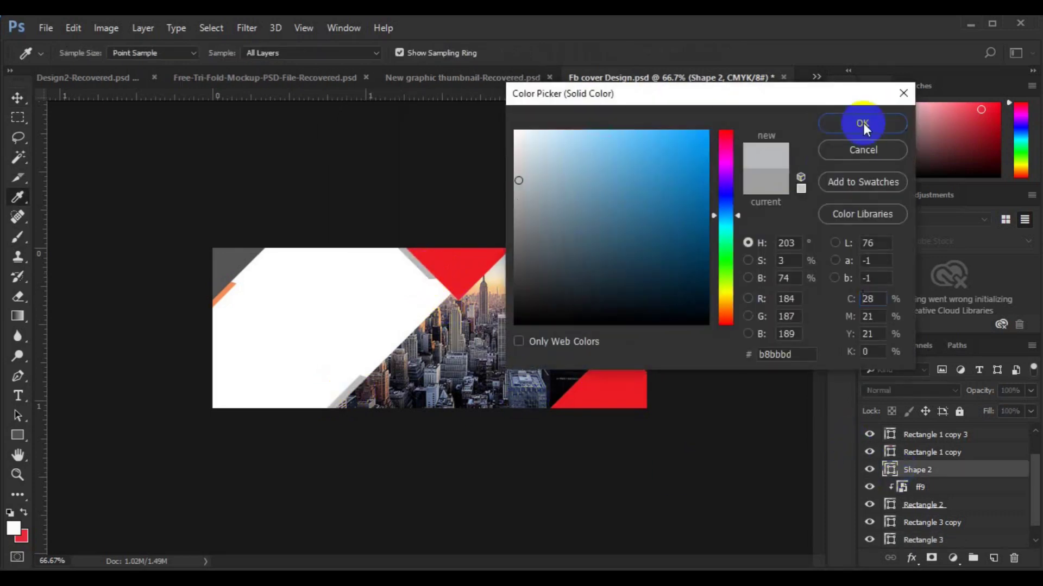
left_click(861, 122)
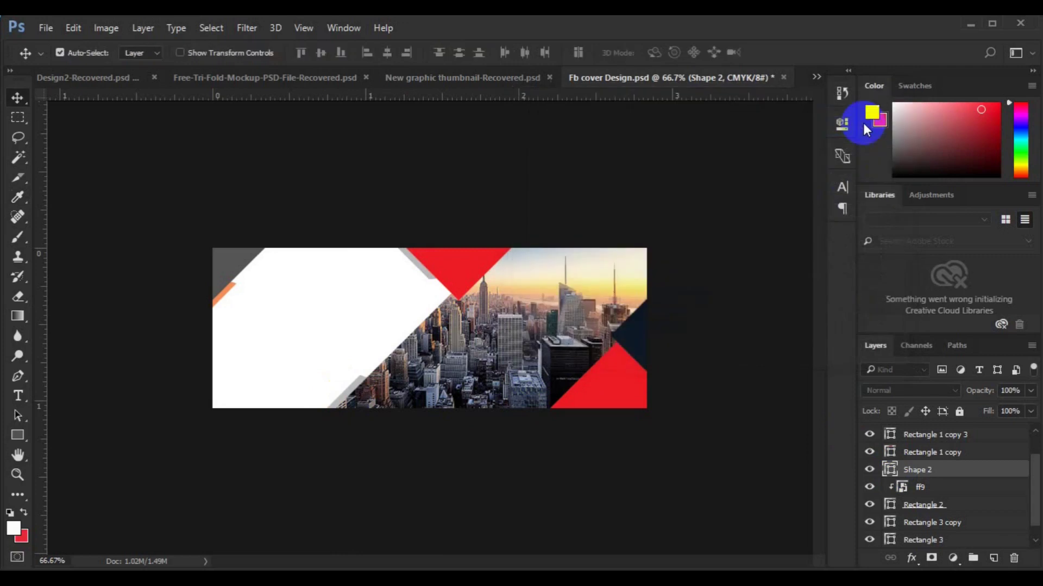
Step: Fill the Rectangle 1 copy 3 shape with light grey #b8bbbd sampled from the cover
left_click(227, 262)
double_click(891, 434)
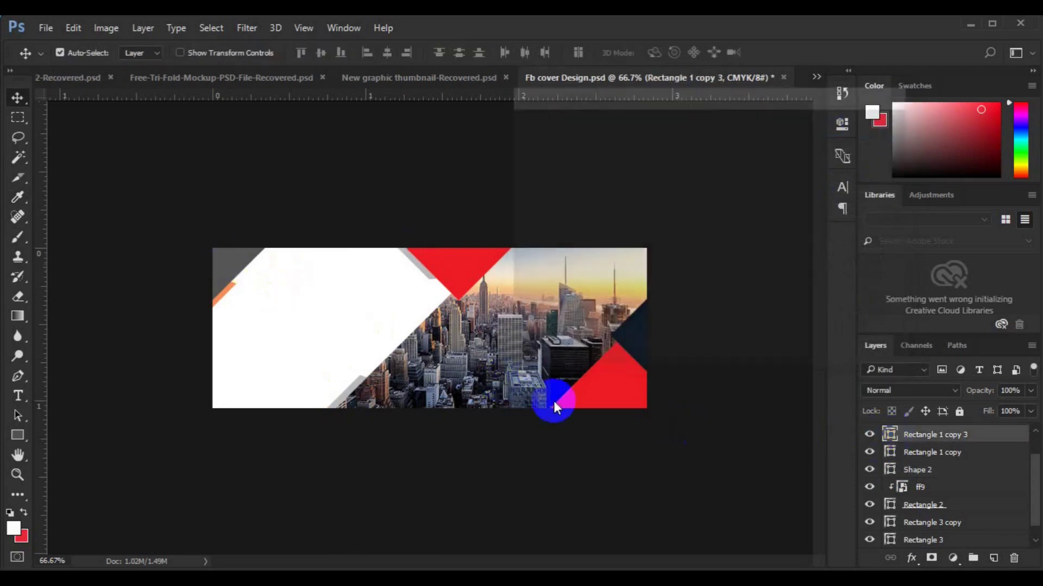
left_click(352, 387)
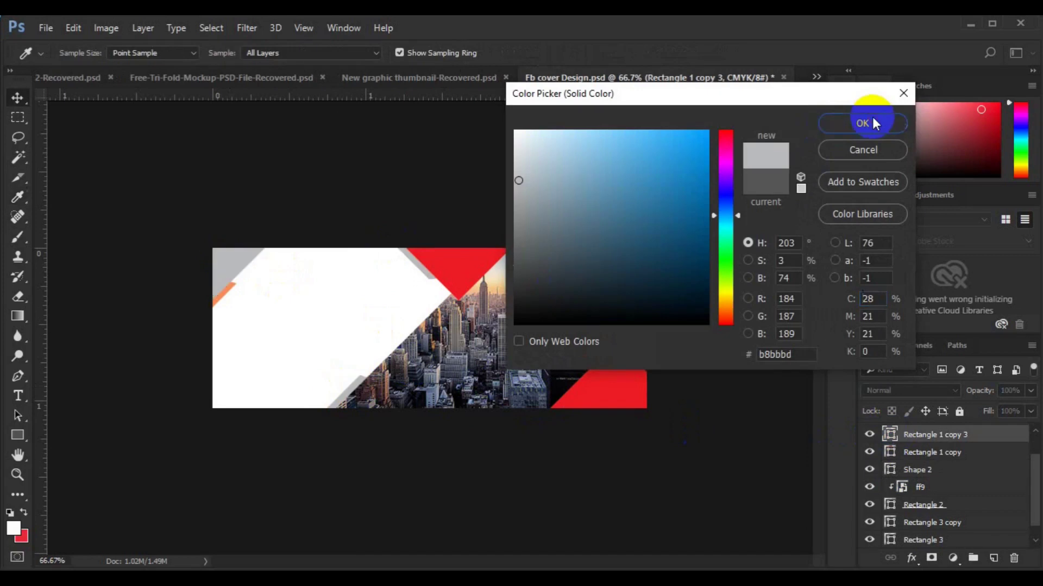
left_click(872, 123)
Step: Recolour the orange stripe with the triangle's red and view the cover at 100%
key("v")
left_click(220, 299)
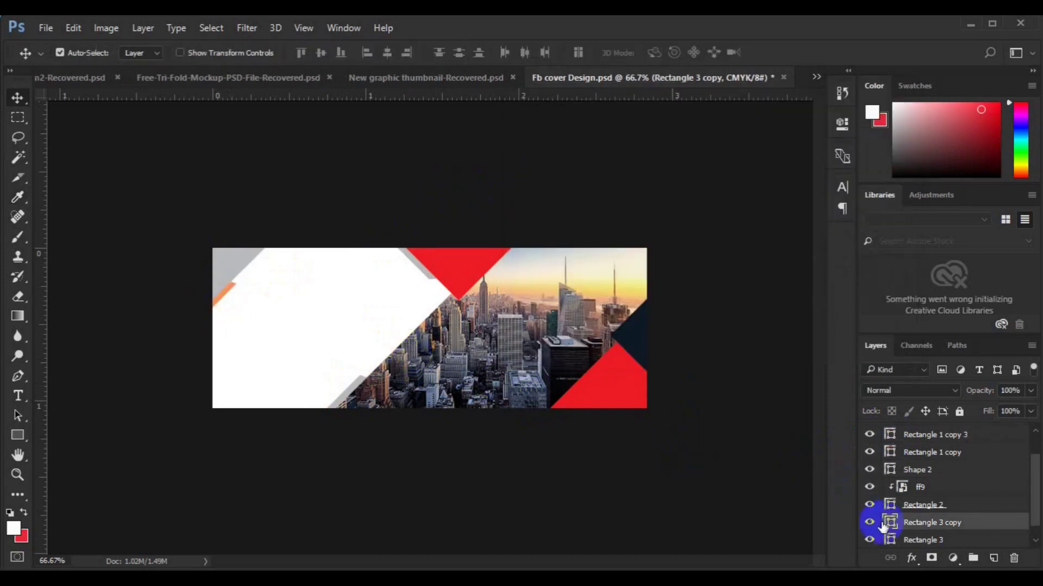
double_click(891, 525)
left_click(598, 391)
left_click(854, 124)
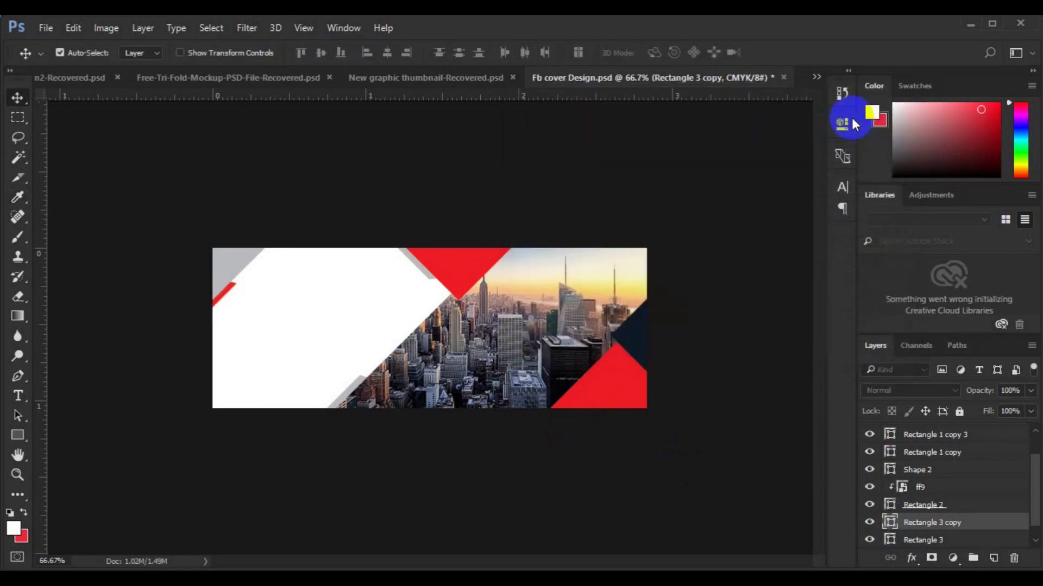
key("ctrl+1")
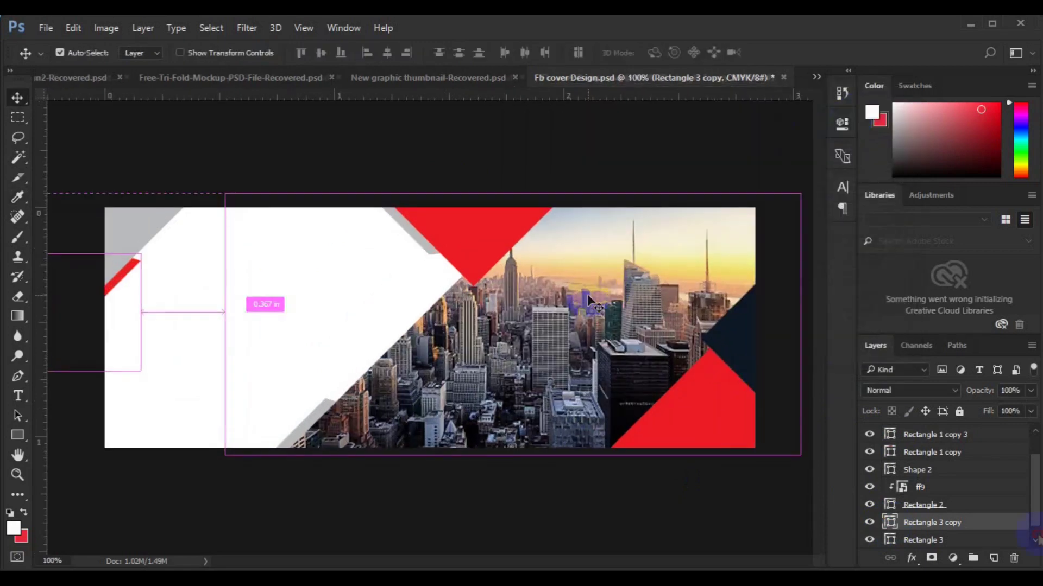
Step: Set the Type tool's text colour to the cover's dark navy
scroll(993, 543, "down", 1)
left_click(993, 543)
left_click(18, 395)
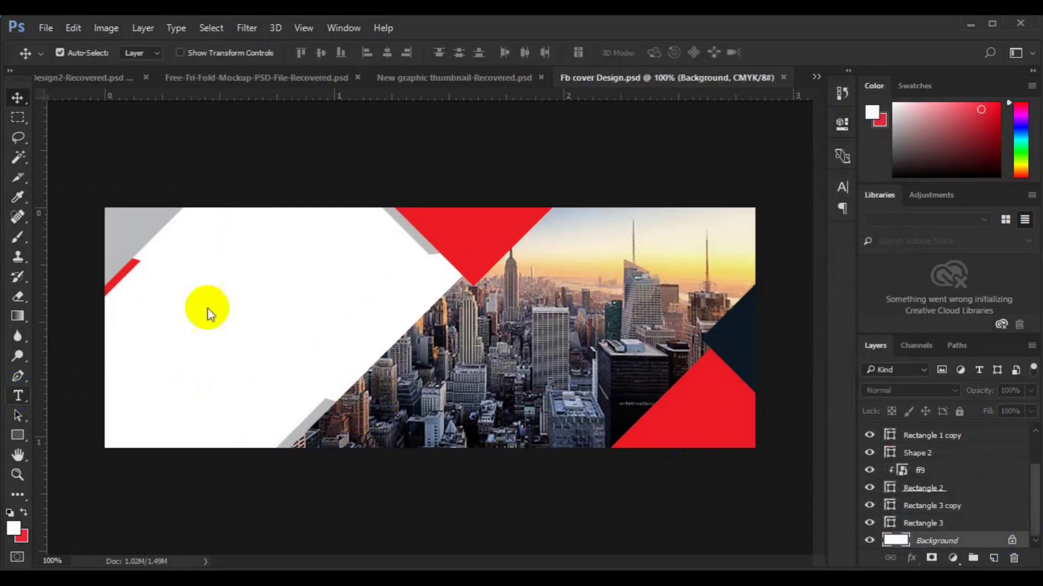
left_click(536, 52)
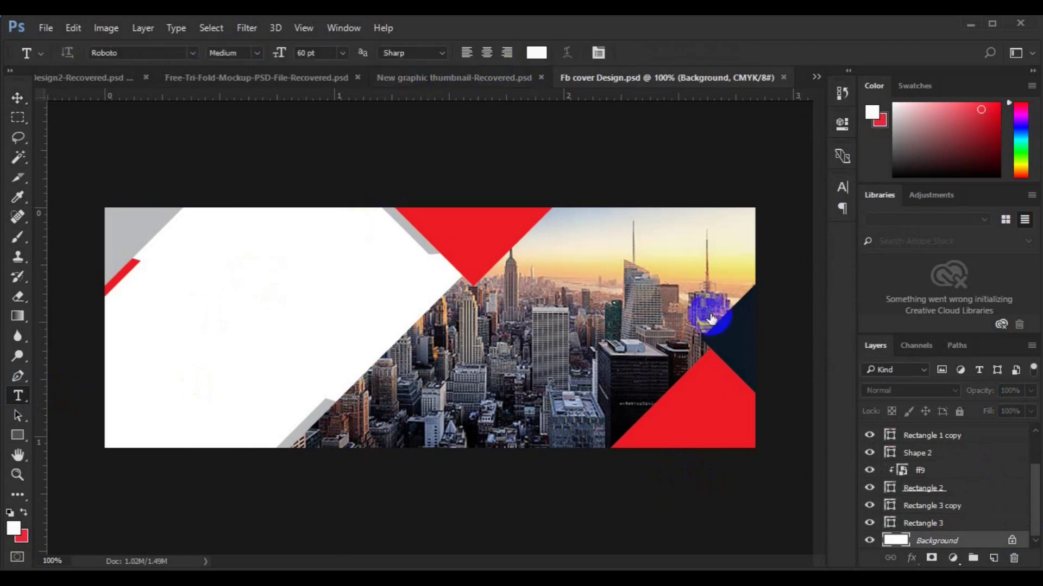
left_click(745, 377)
left_click(844, 124)
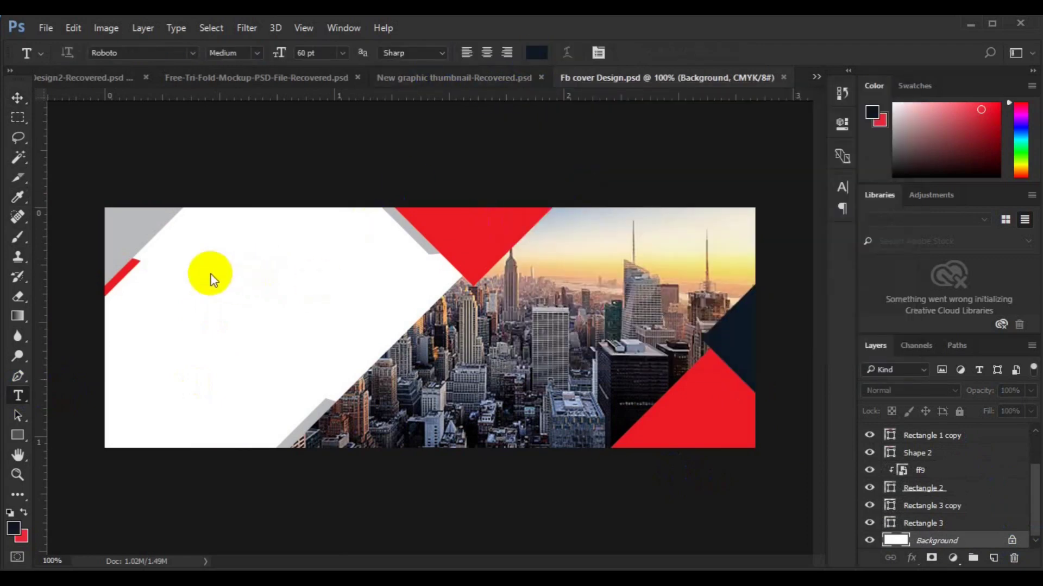
Step: Add the left-aligned headline at the upper left and shrink it to 8 pt
left_click(196, 264)
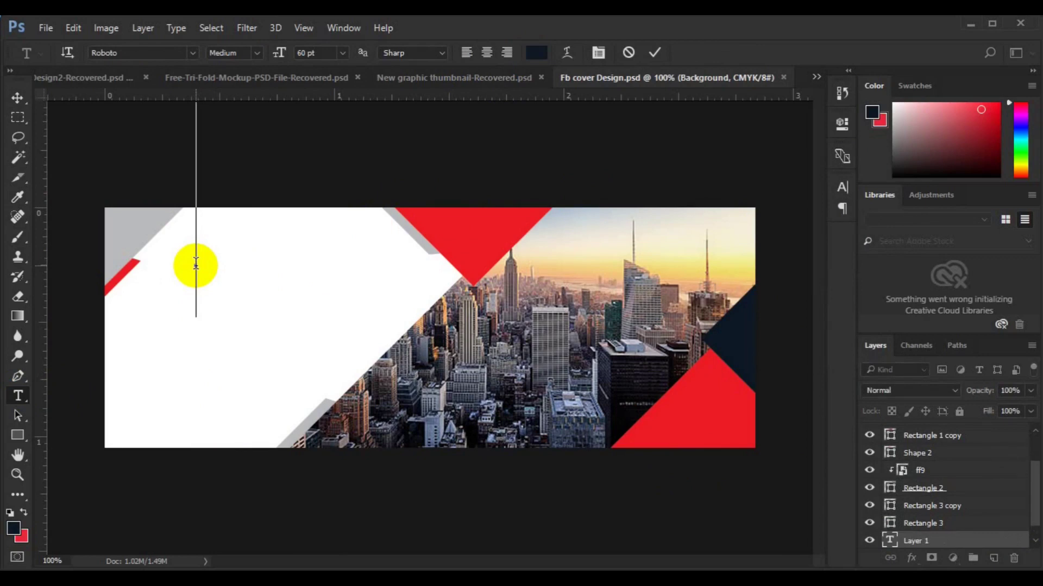
key("ctrl+a")
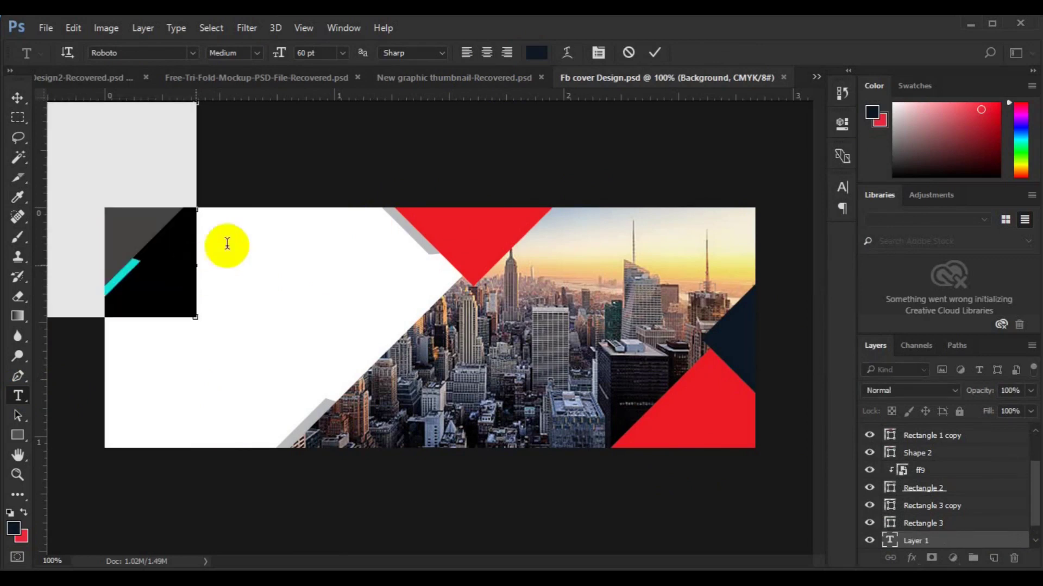
left_click(468, 53)
left_click(342, 53)
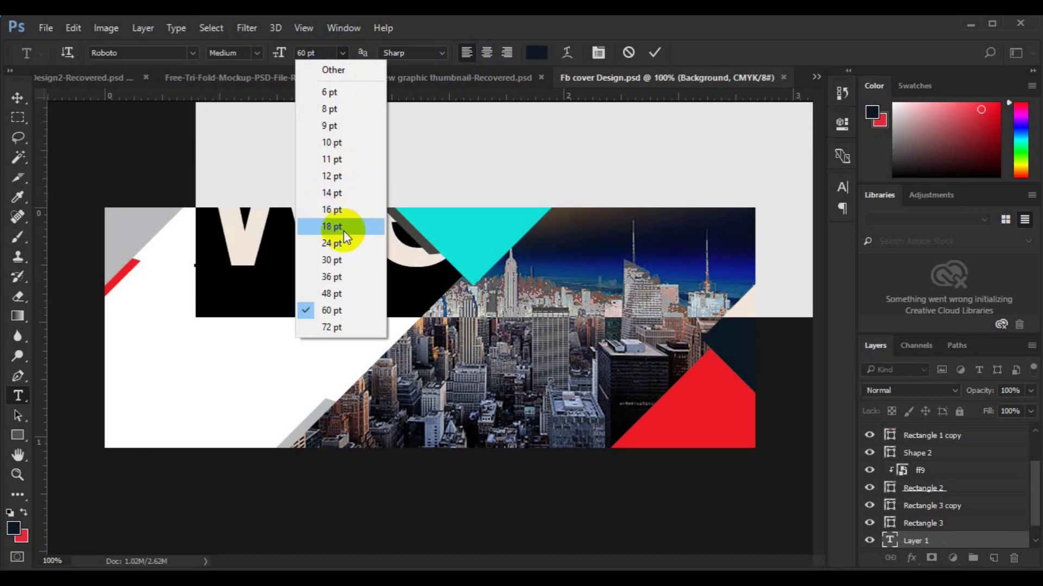
left_click(342, 226)
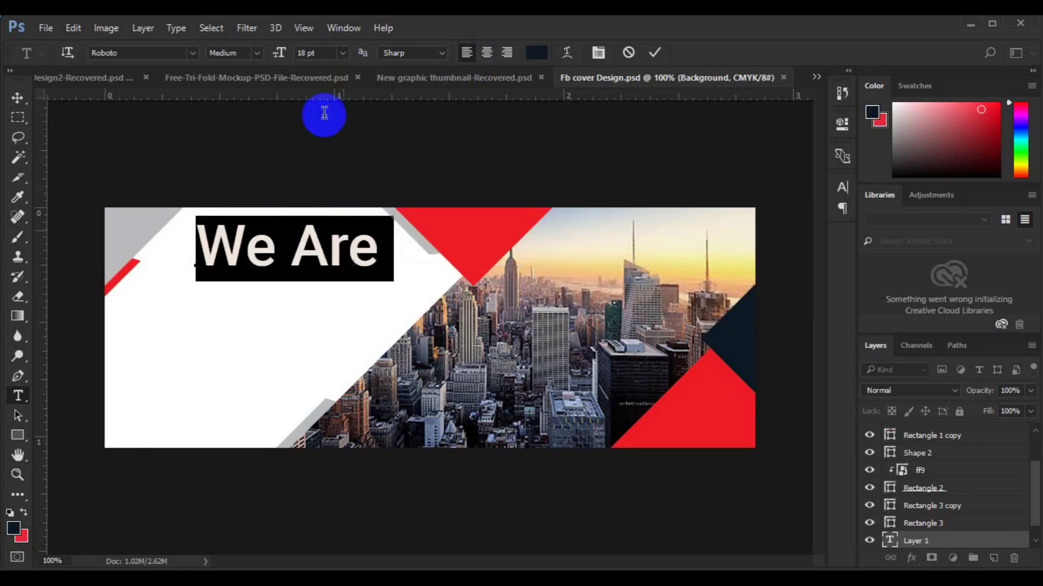
left_click(342, 53)
left_click(341, 192)
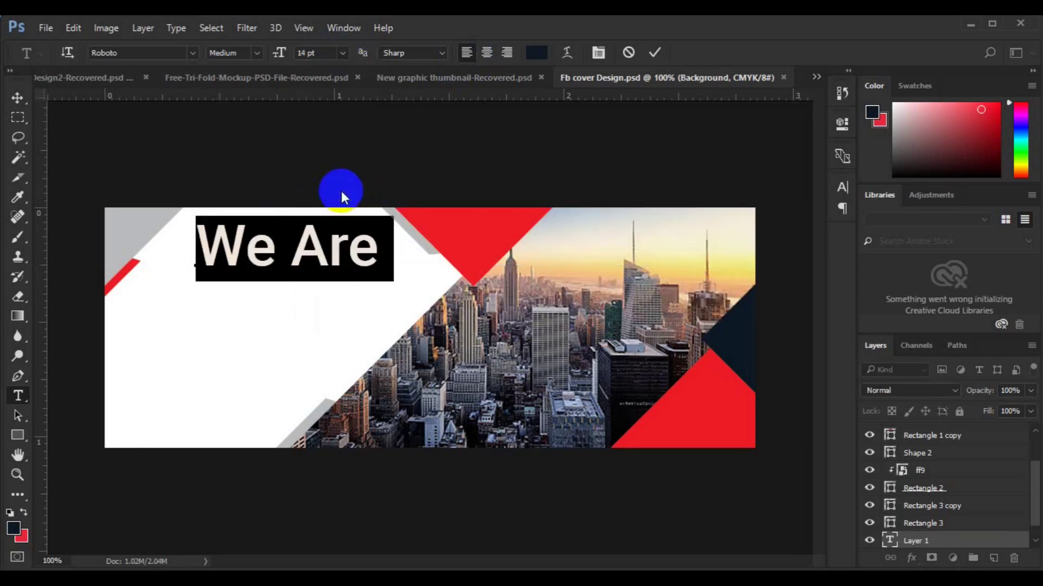
left_click(342, 53)
left_click(349, 136)
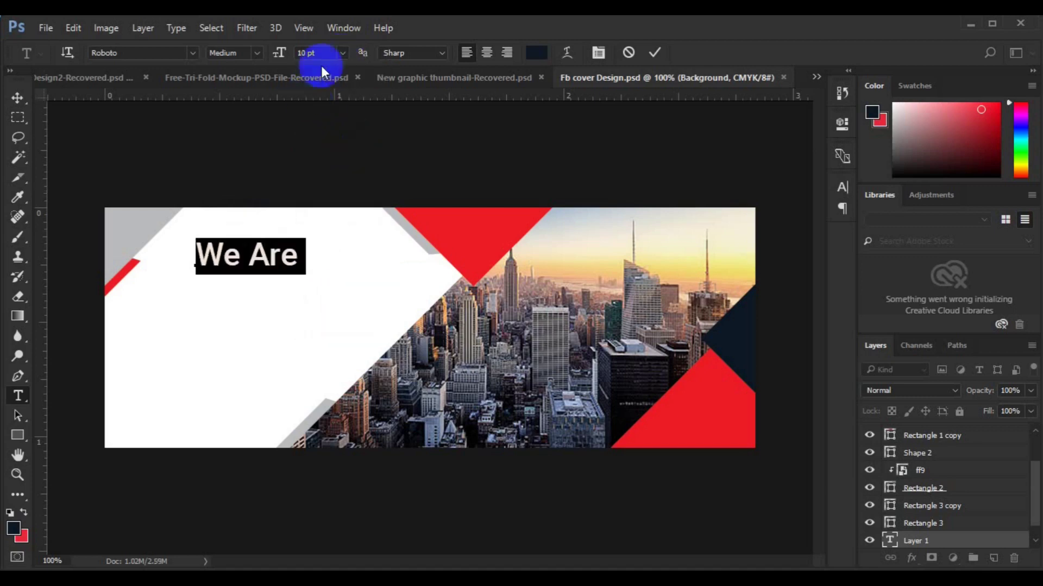
left_click(342, 53)
left_click(338, 111)
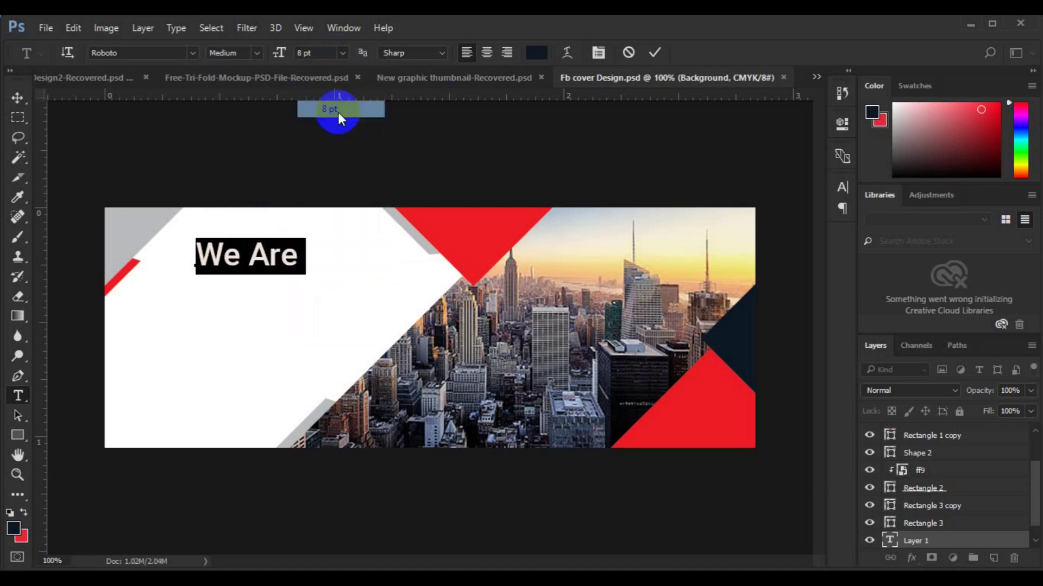
Step: Break the headline into three lines and select the words Marketing Expert
left_click_drag(258, 258, 277, 257)
left_click(277, 257)
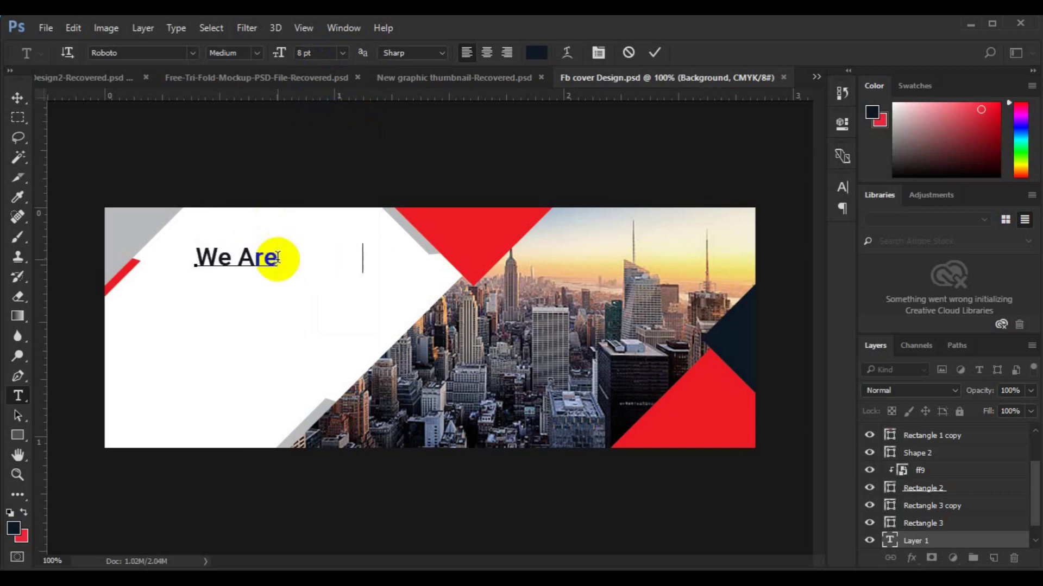
key("Return")
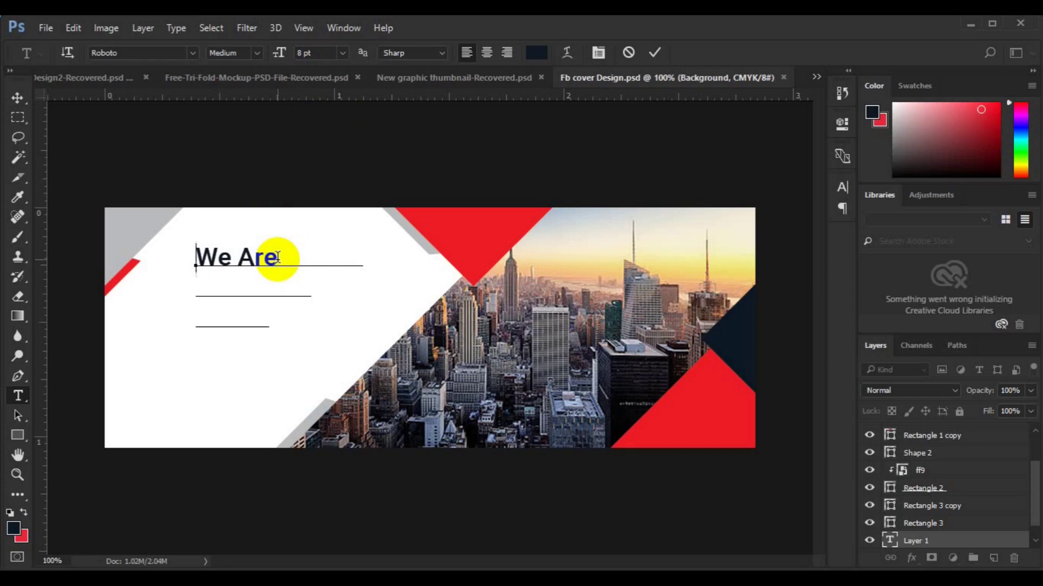
key("ctrl+a")
left_click(210, 287)
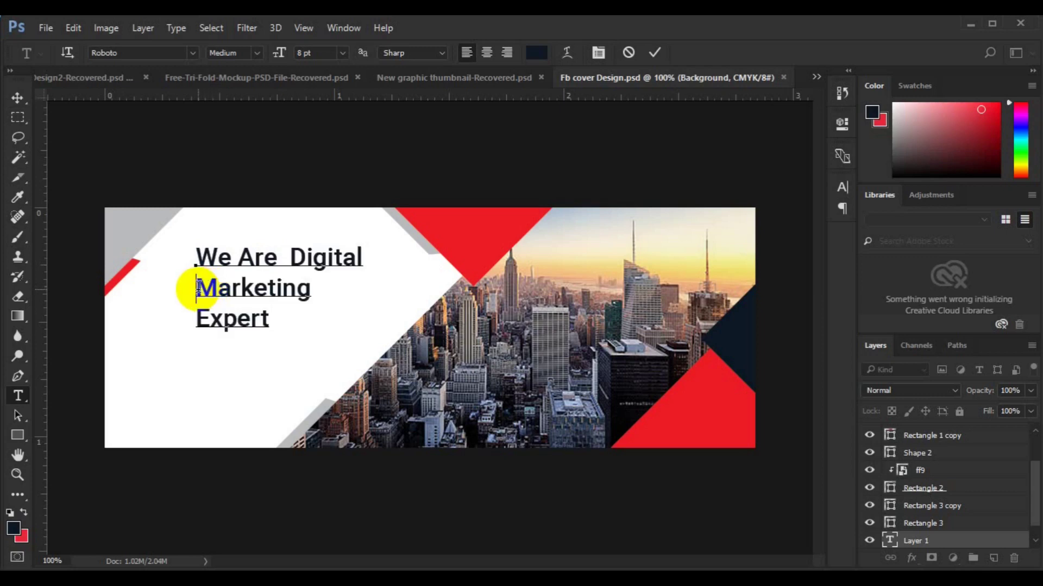
double_click(199, 288)
key("shift+Down")
left_click(536, 52)
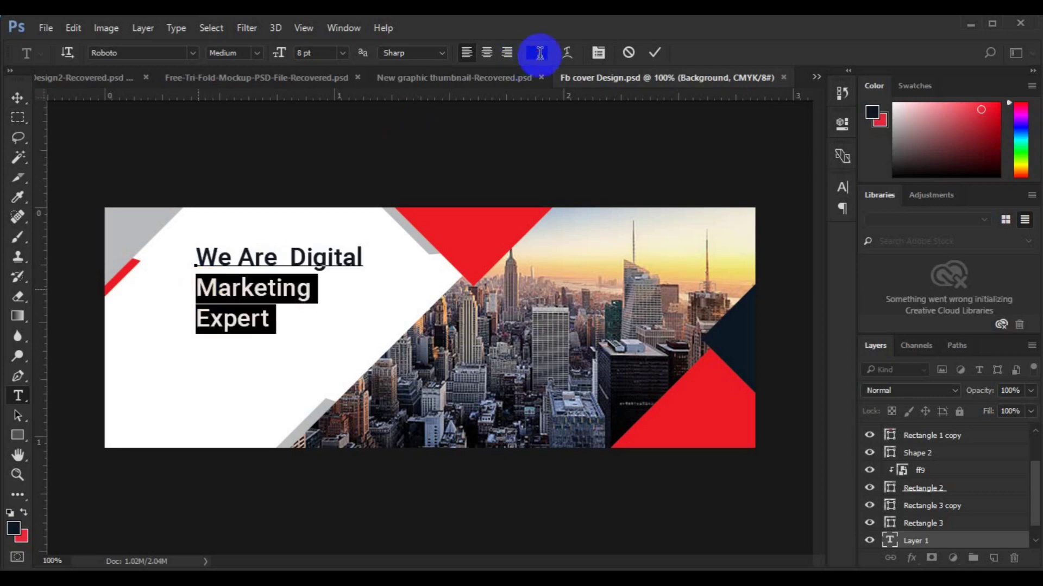
Step: Make Marketing Expert red in Black weight and move the headline up and left
left_click(681, 430)
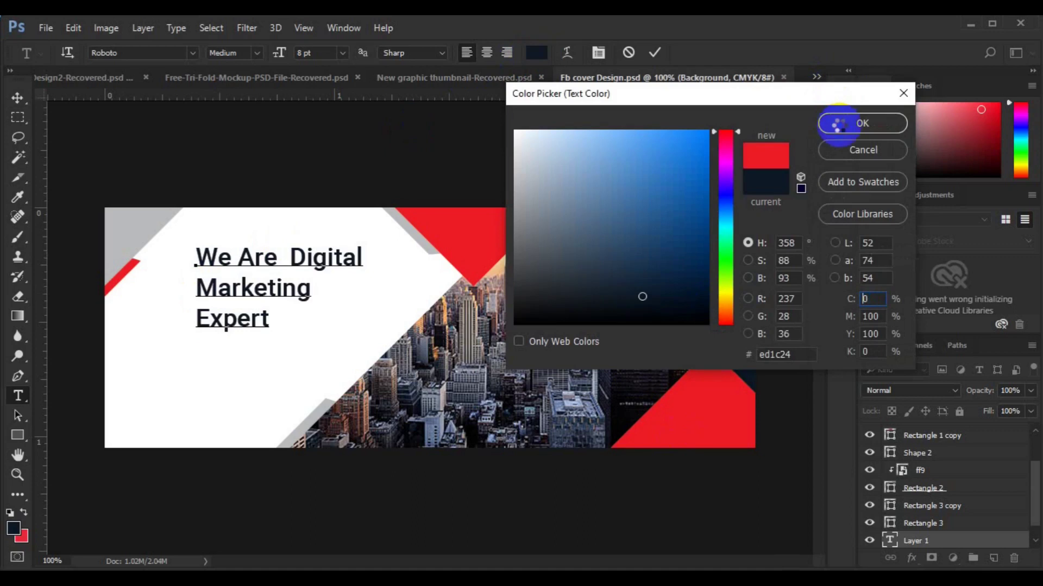
left_click(862, 123)
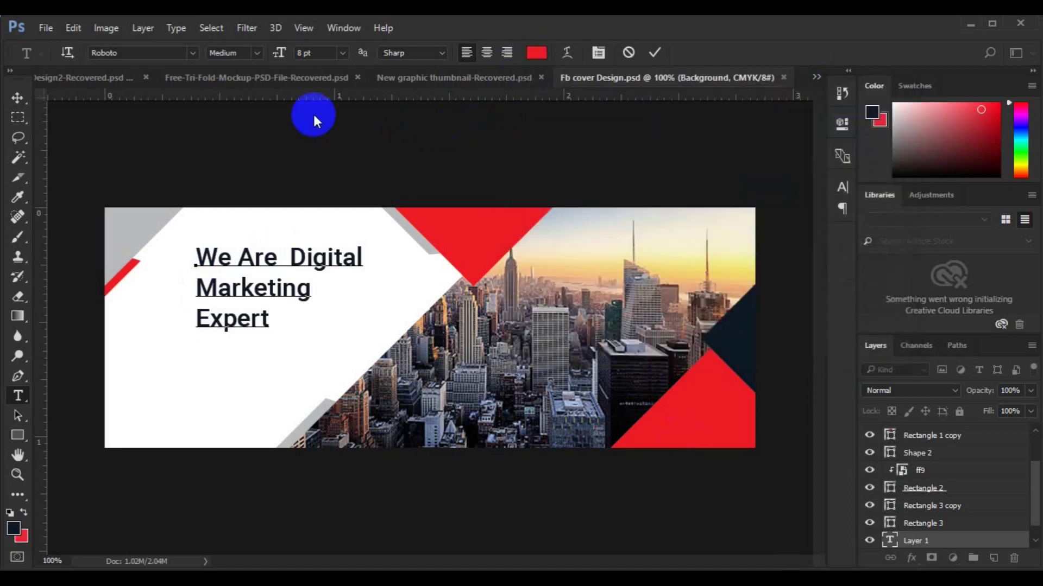
left_click(256, 53)
left_click(259, 174)
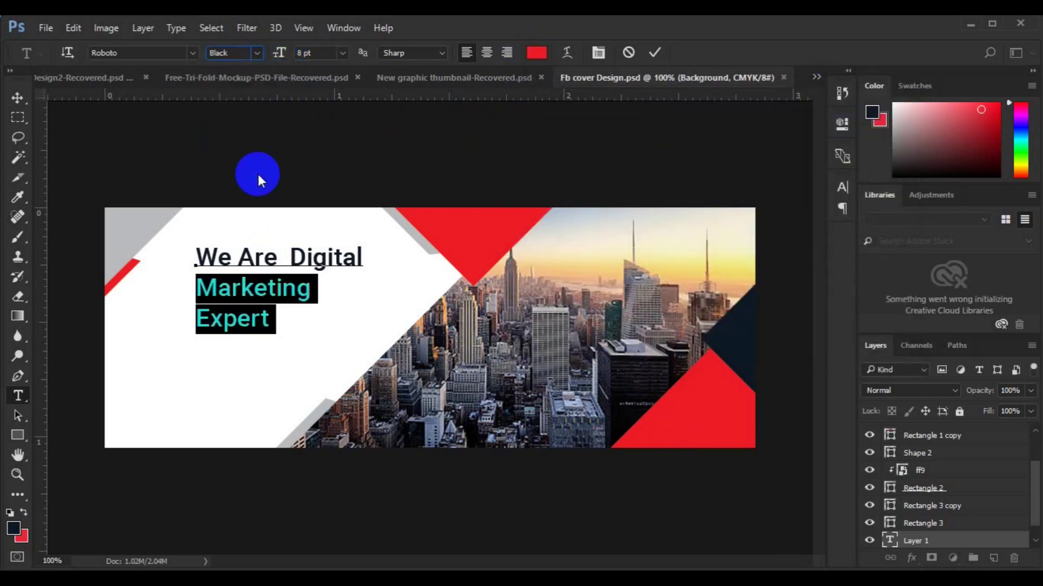
left_click(77, 191)
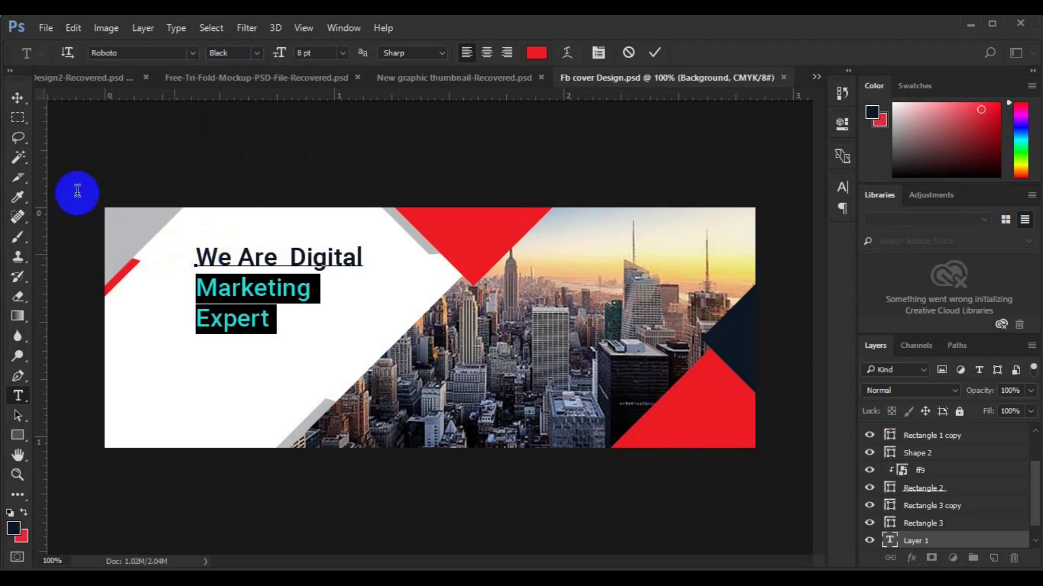
left_click(17, 98)
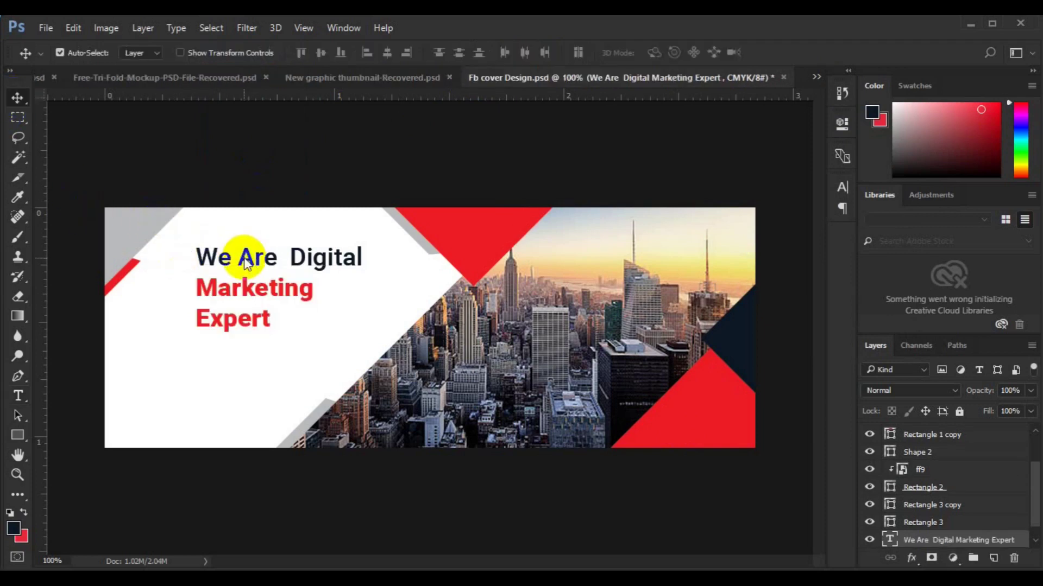
left_click_drag(246, 262, 215, 253)
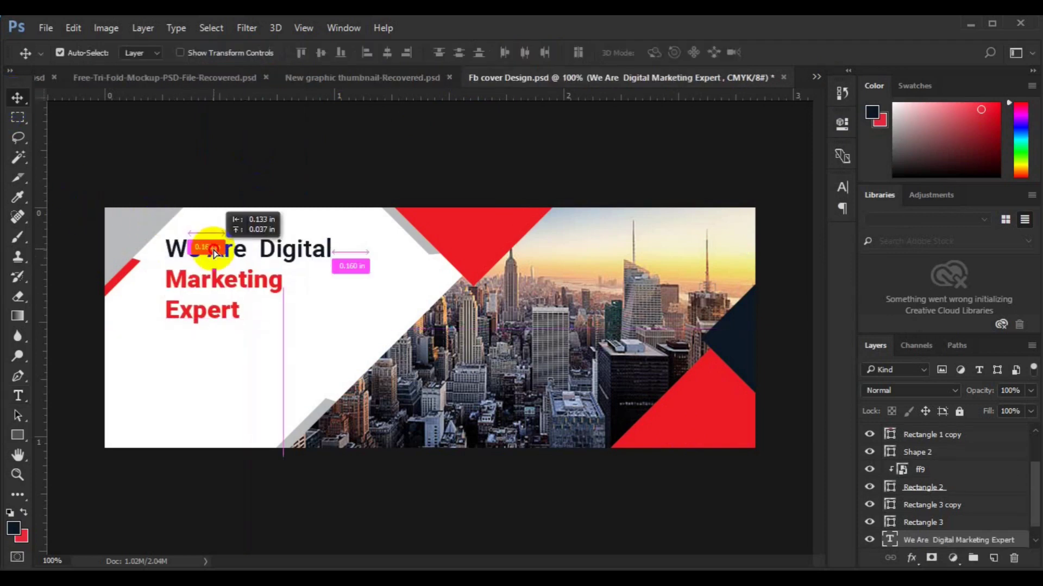
left_click_drag(215, 253, 210, 251)
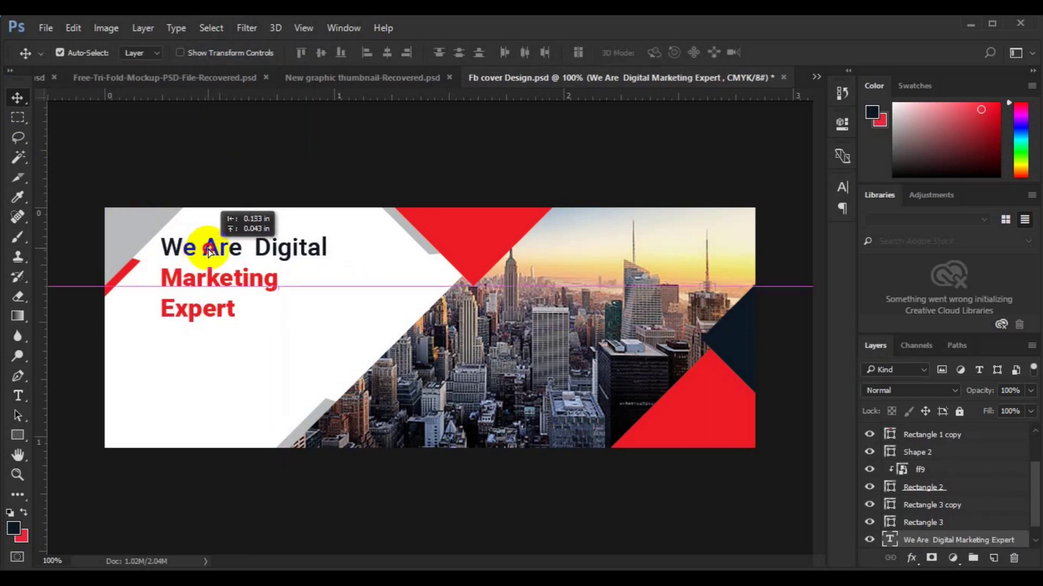
Step: Tighten the headline's line spacing to 8 pt and commit the text
left_click(18, 396)
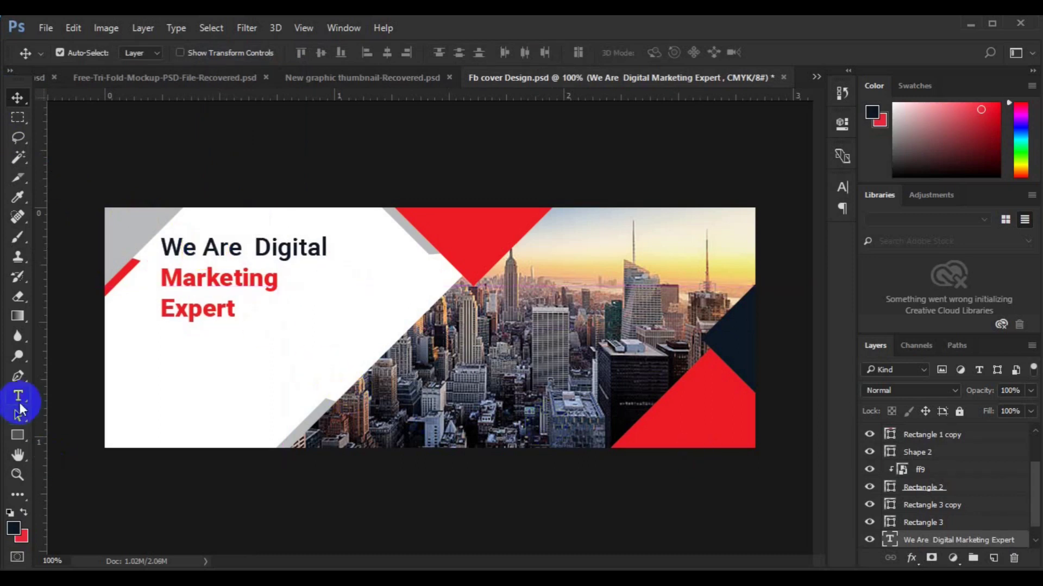
left_click(206, 281)
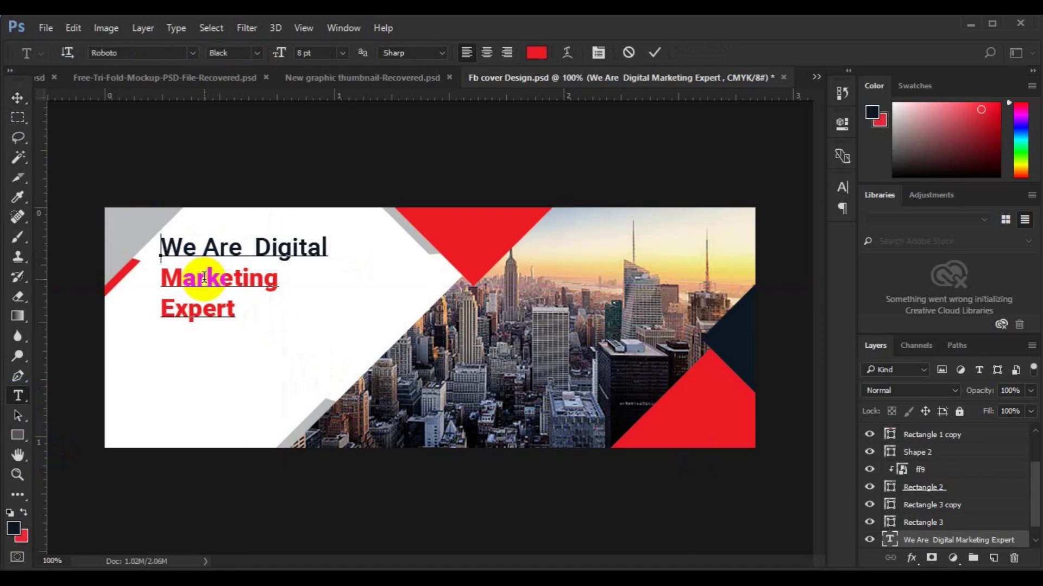
key("ctrl+a")
left_click(842, 187)
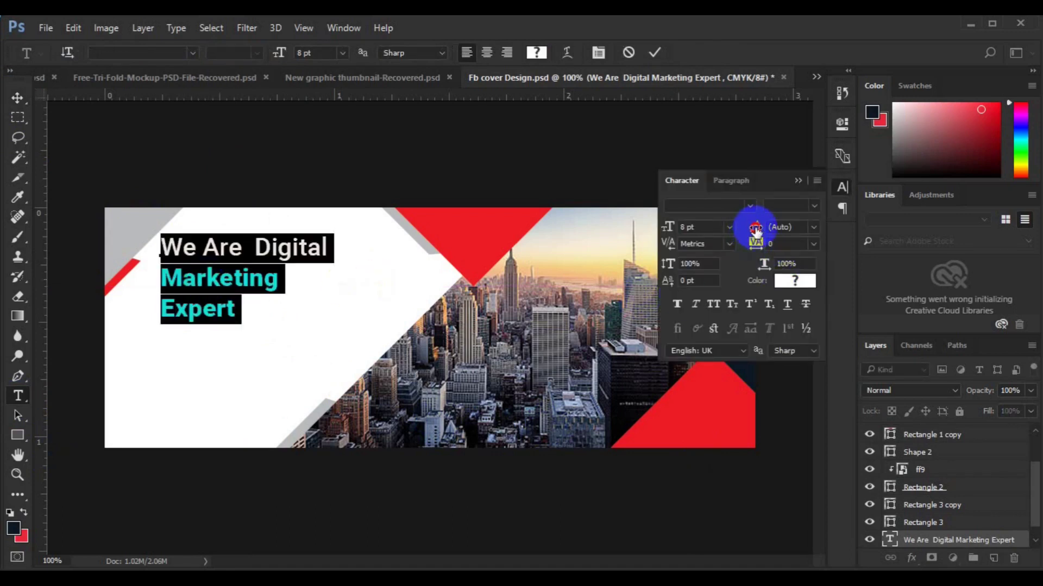
left_click_drag(756, 230, 757, 230)
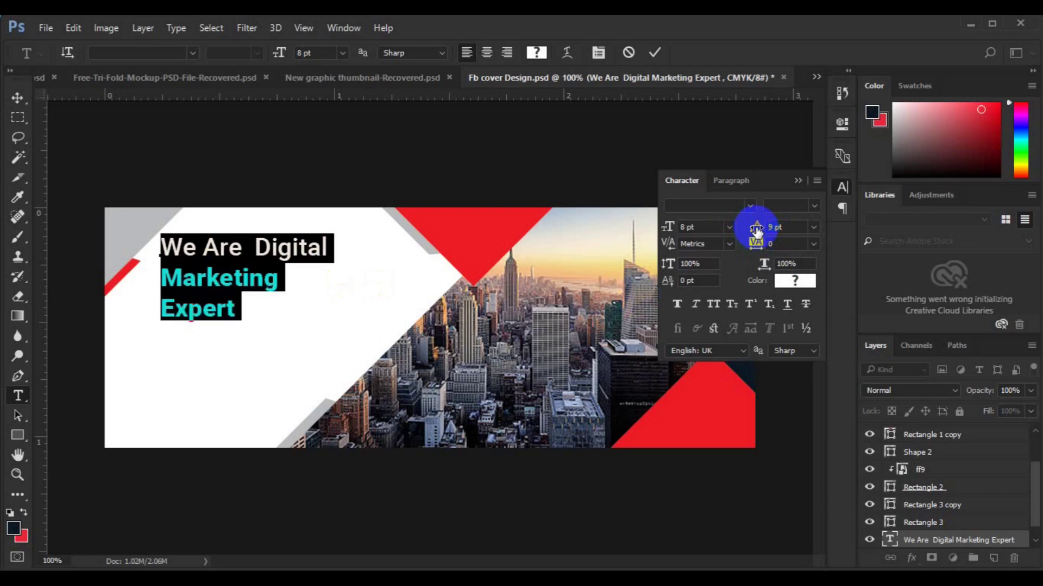
left_click(817, 223)
left_click(812, 282)
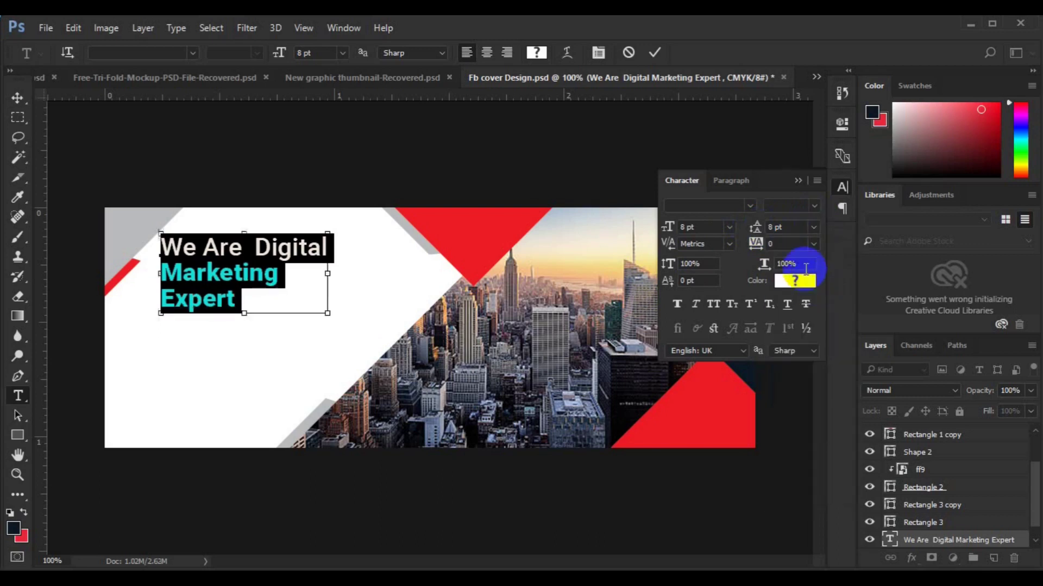
left_click(814, 228)
left_click(814, 230)
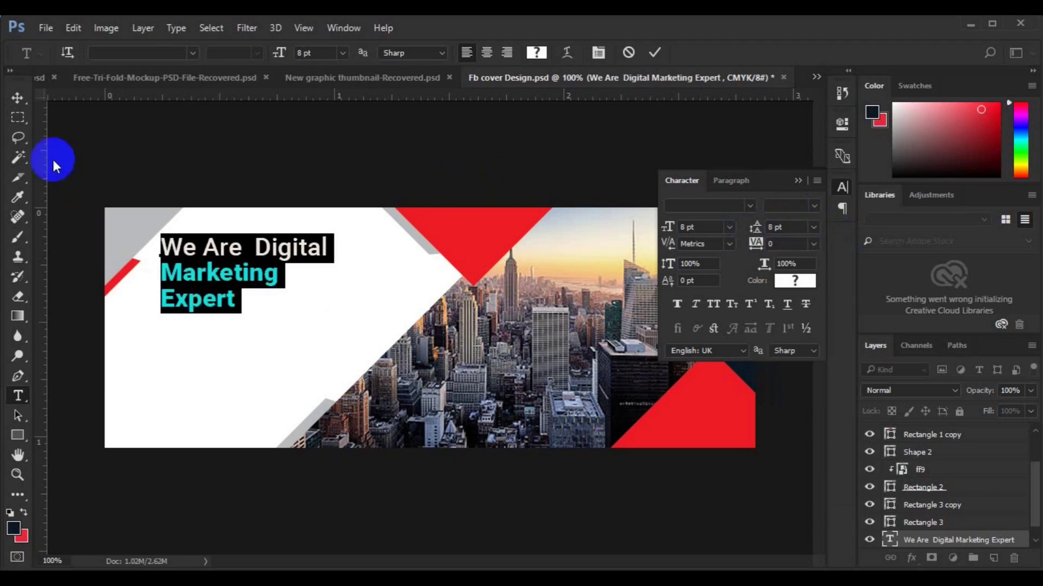
left_click(22, 100)
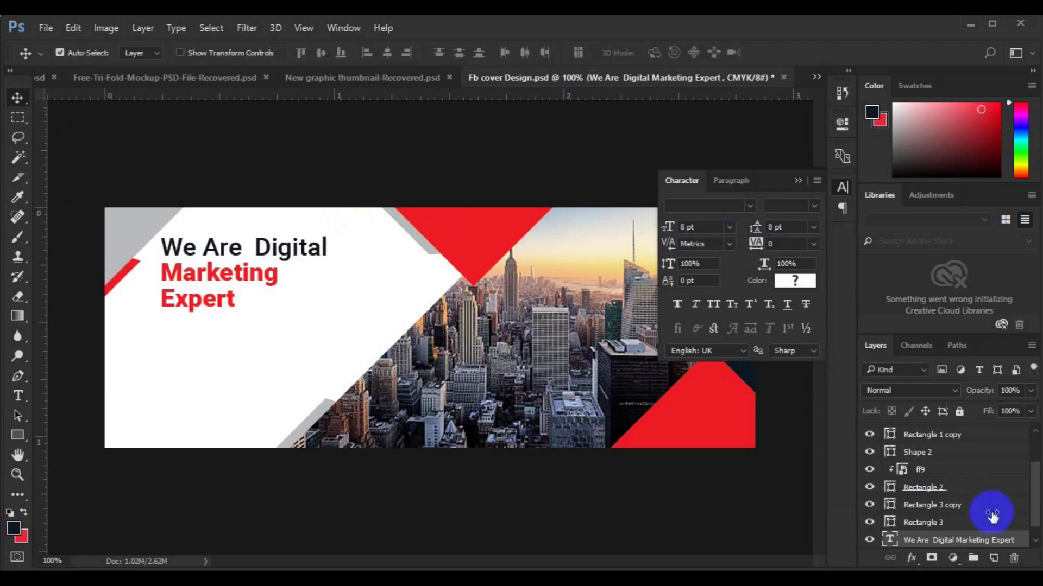
left_click(1035, 548)
left_click(934, 540)
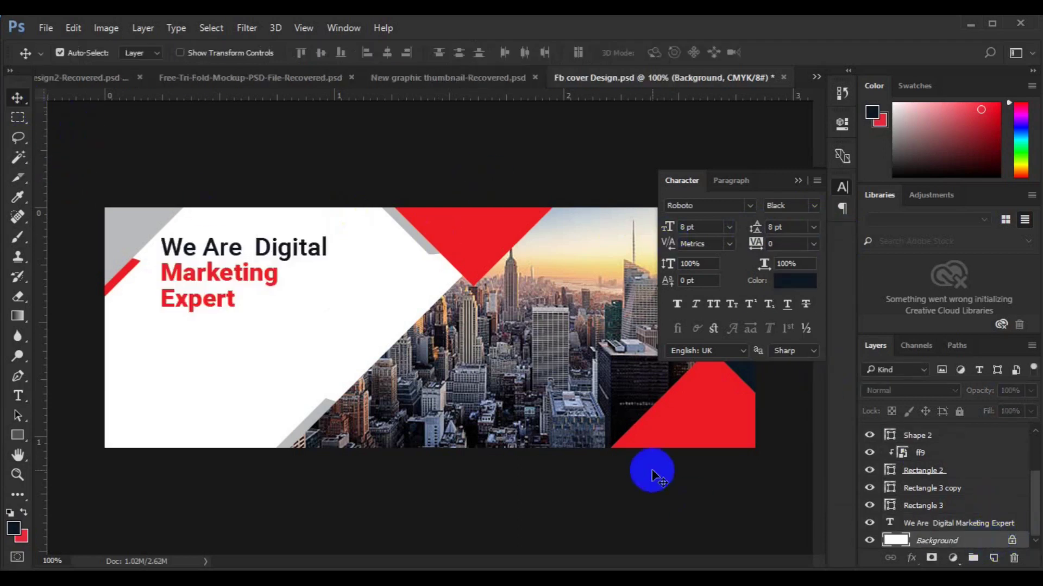
Step: Draw a paragraph text box below the headline and paste the Lorem ipsum text
key("t")
left_click_drag(161, 312, 363, 358)
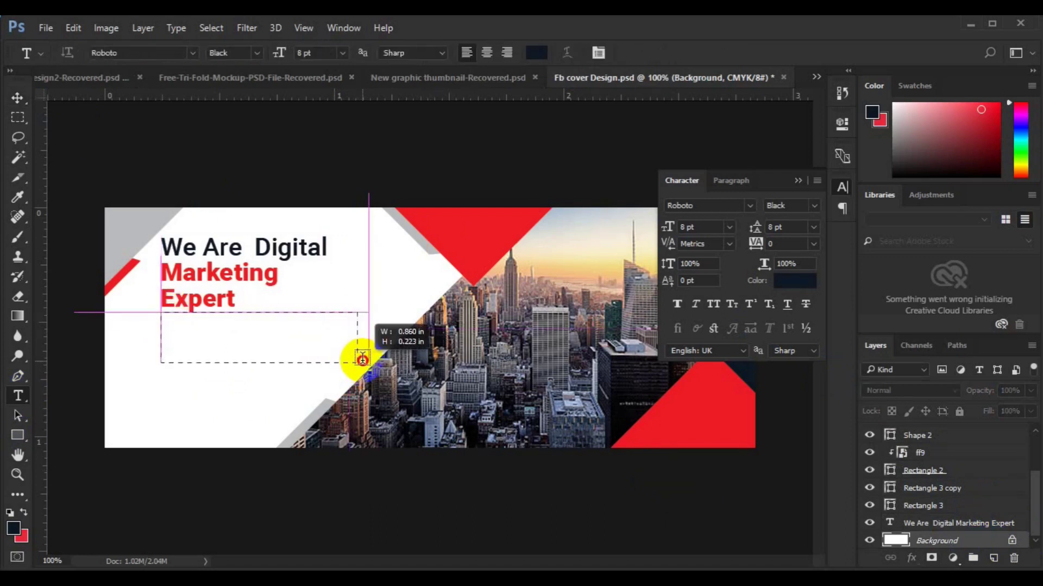
left_click_drag(362, 359, 362, 359)
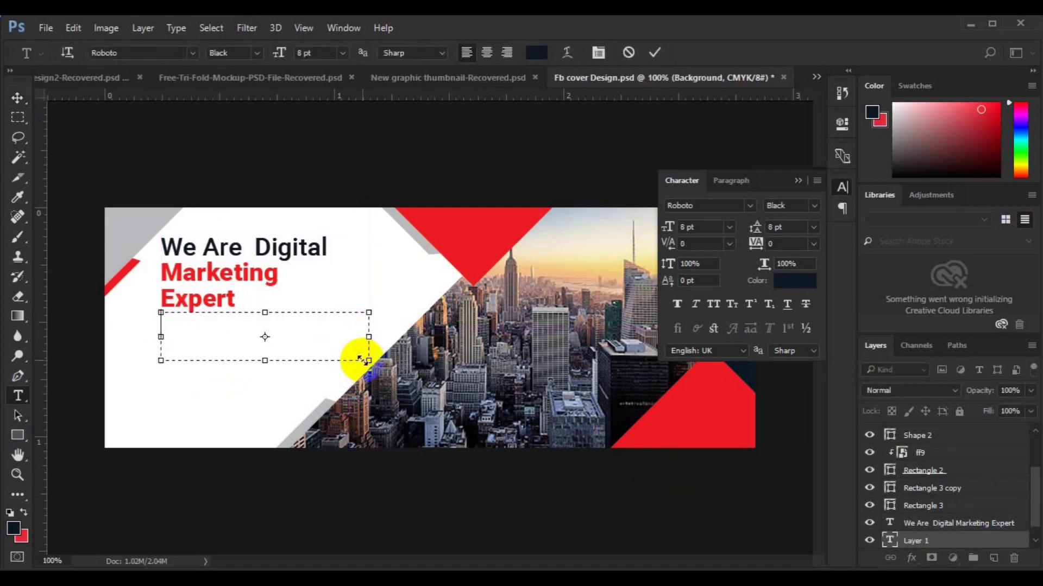
key("ctrl+a")
key("BackSpace")
type("Lorem ipsum dolor sit amet,")
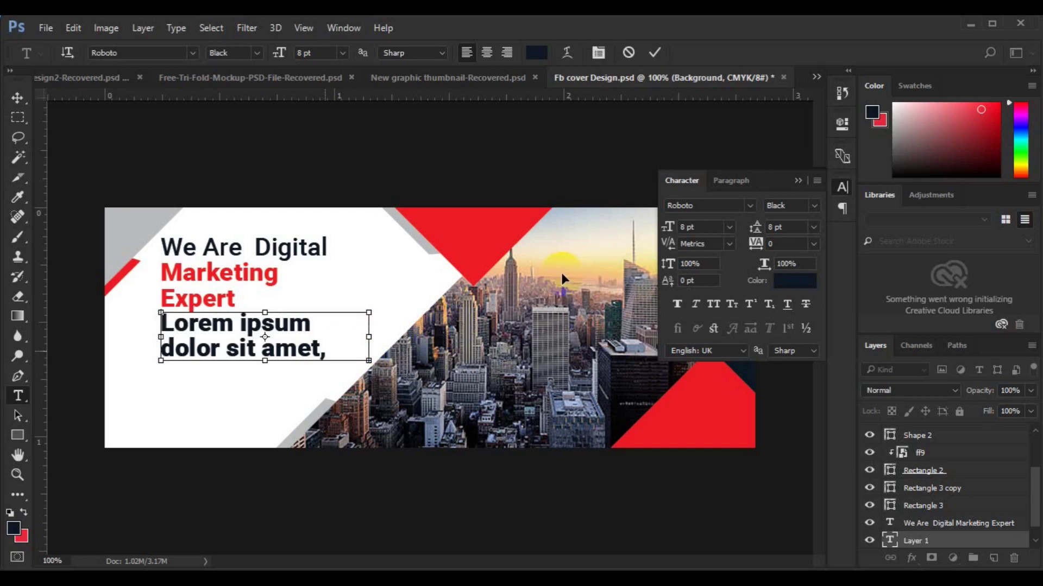
Step: Set the paragraph to Roboto Regular, 3 pt, with Auto leading
left_click_drag(262, 351, 279, 358)
key("ctrl+a")
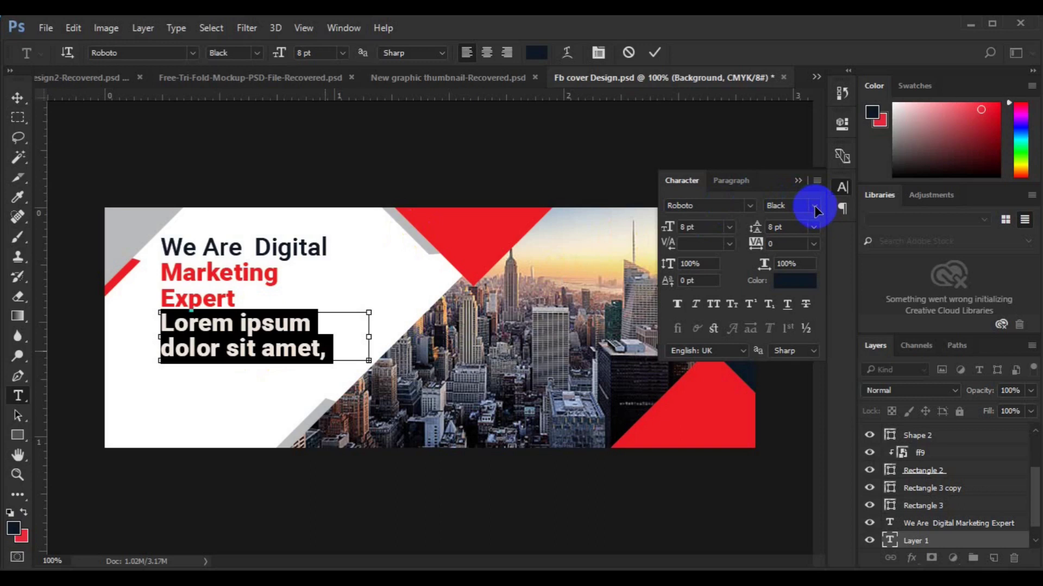
left_click(813, 206)
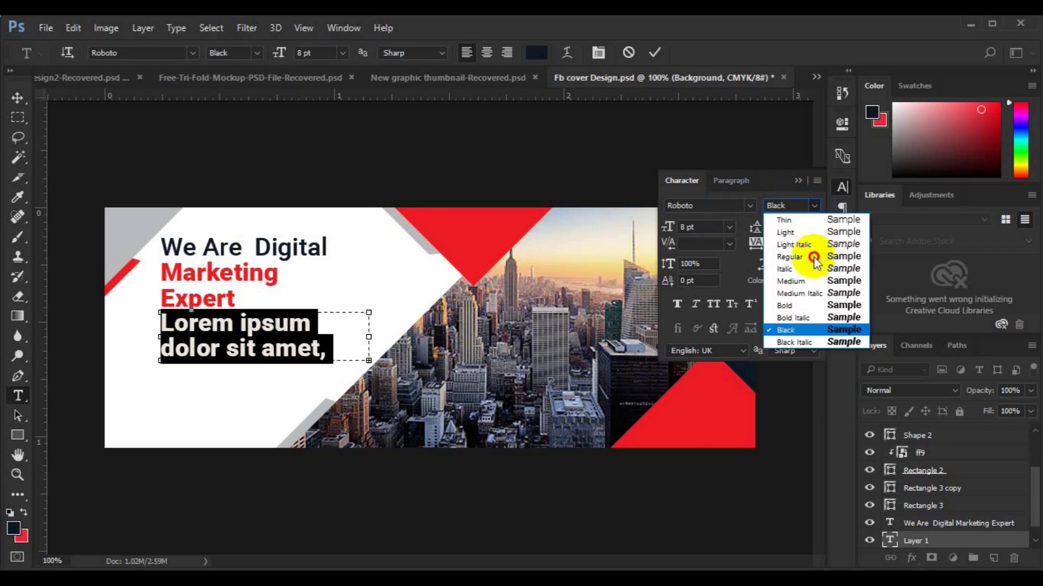
left_click(813, 257)
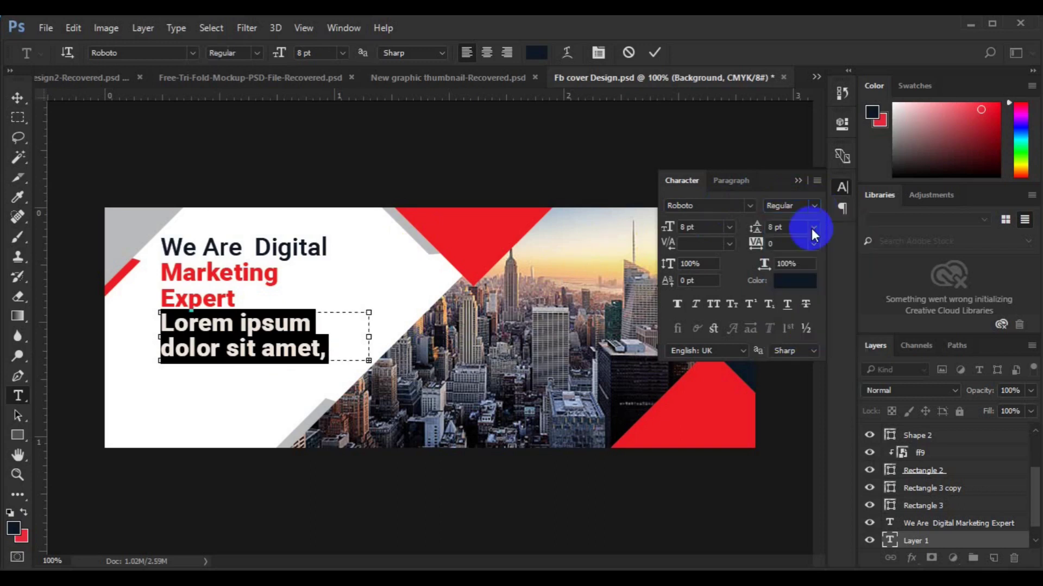
left_click(814, 228)
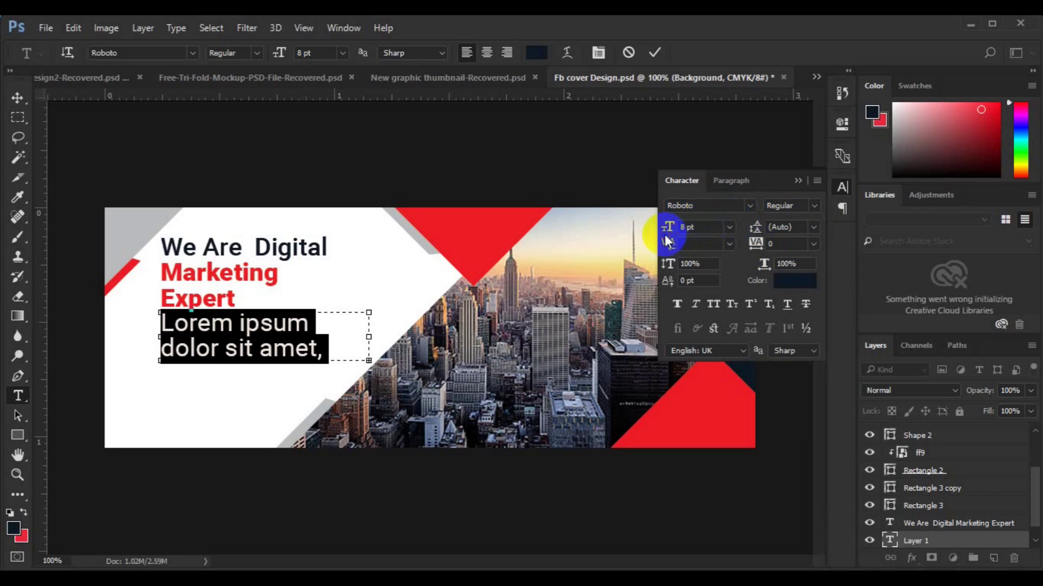
left_click_drag(702, 226, 697, 229)
left_click(688, 227)
type("4")
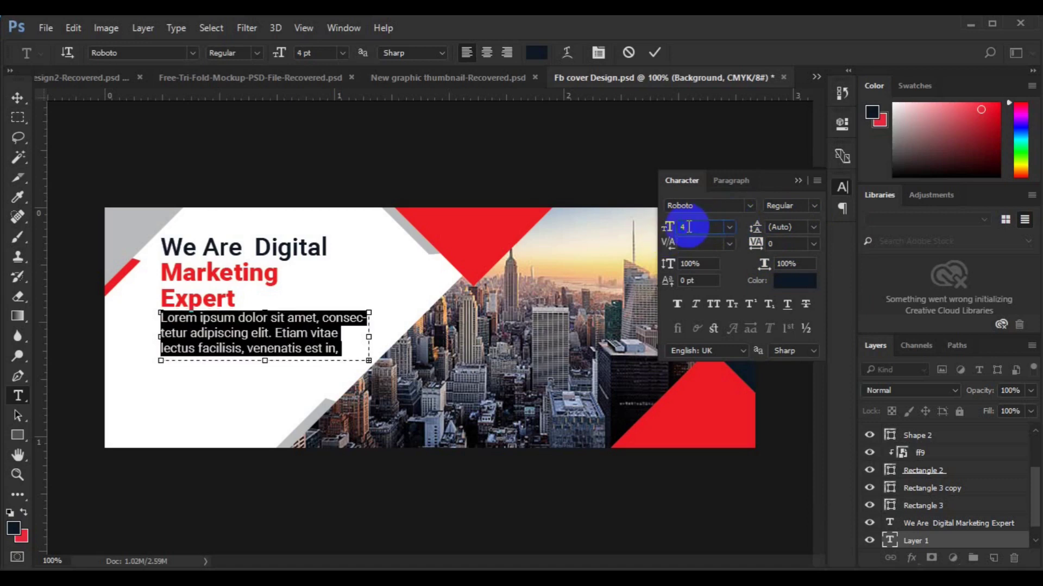
type("3")
left_click(290, 338)
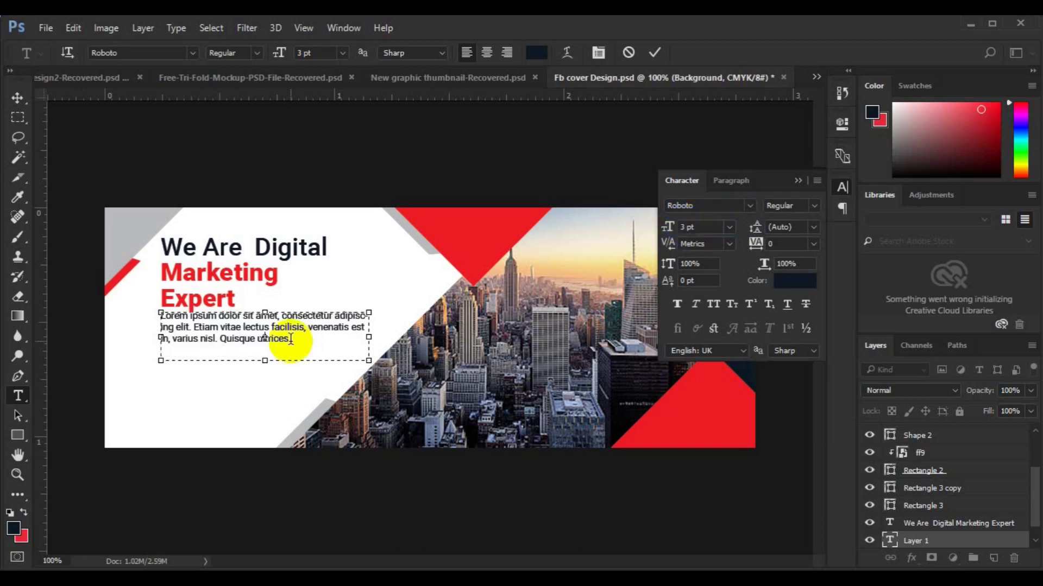
Step: Justify the paragraph with last line left and position it just under the headline
key("ctrl+a")
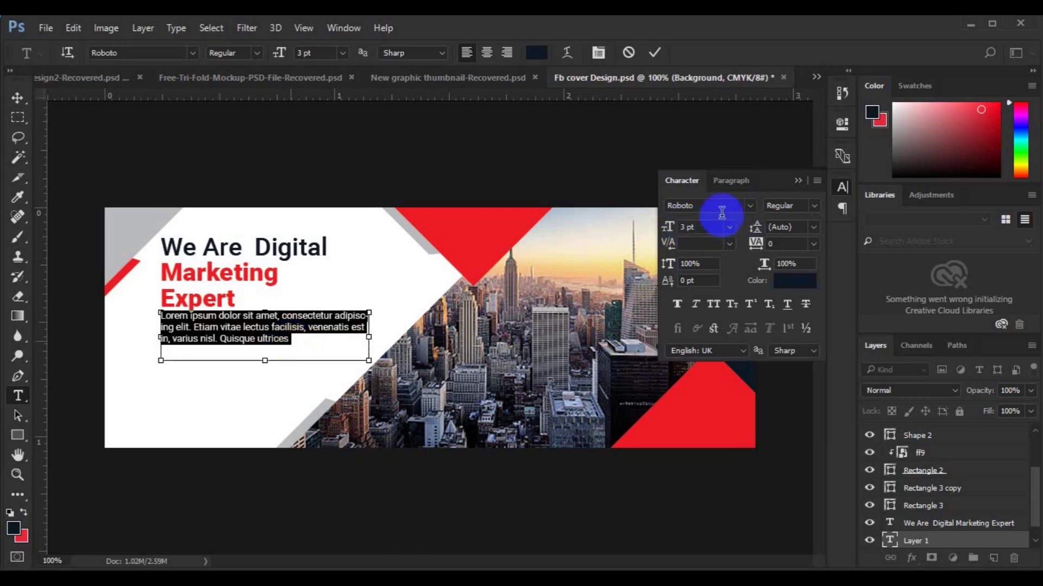
left_click(725, 181)
left_click(743, 208)
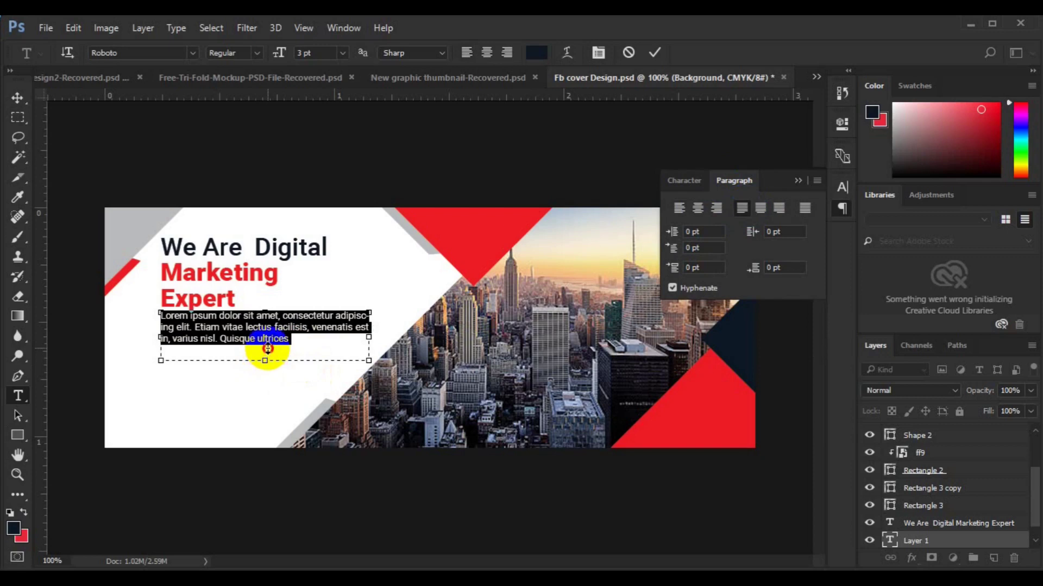
left_click_drag(268, 348, 267, 350)
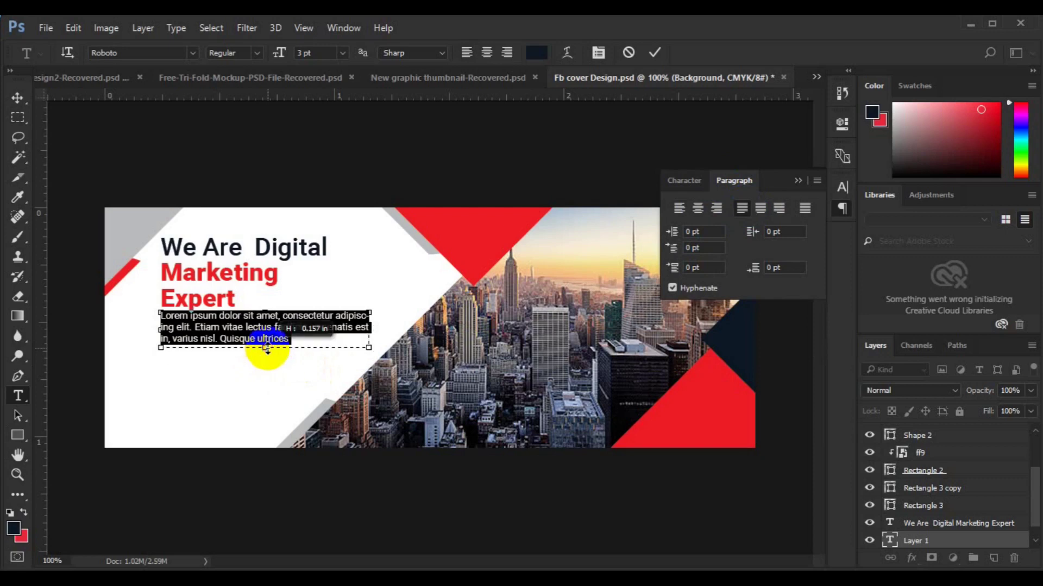
left_click(17, 99)
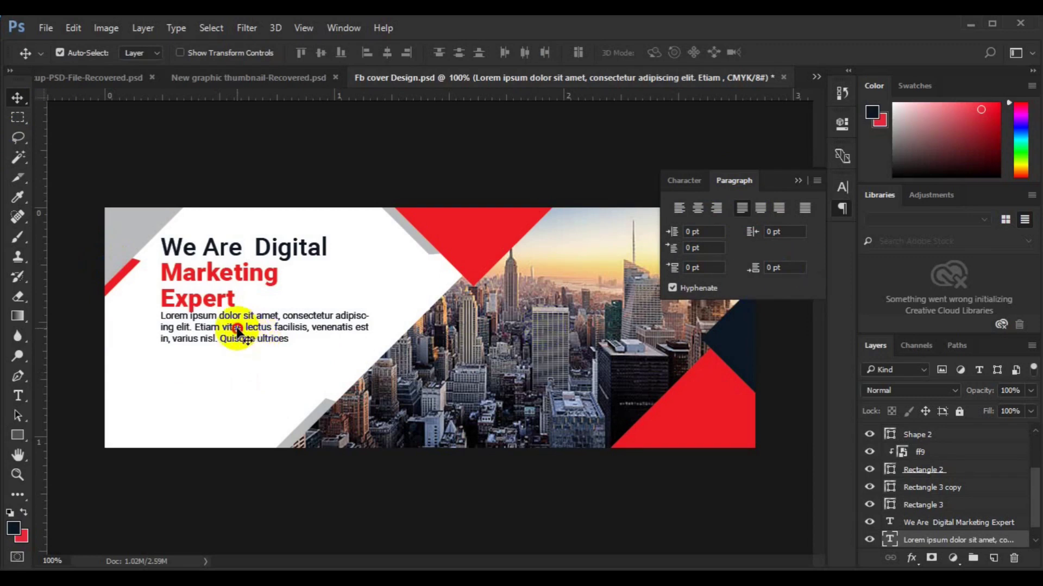
left_click_drag(238, 332, 237, 337)
Step: Group the headline and paragraph layers into a group named 'Text'
left_click(796, 452)
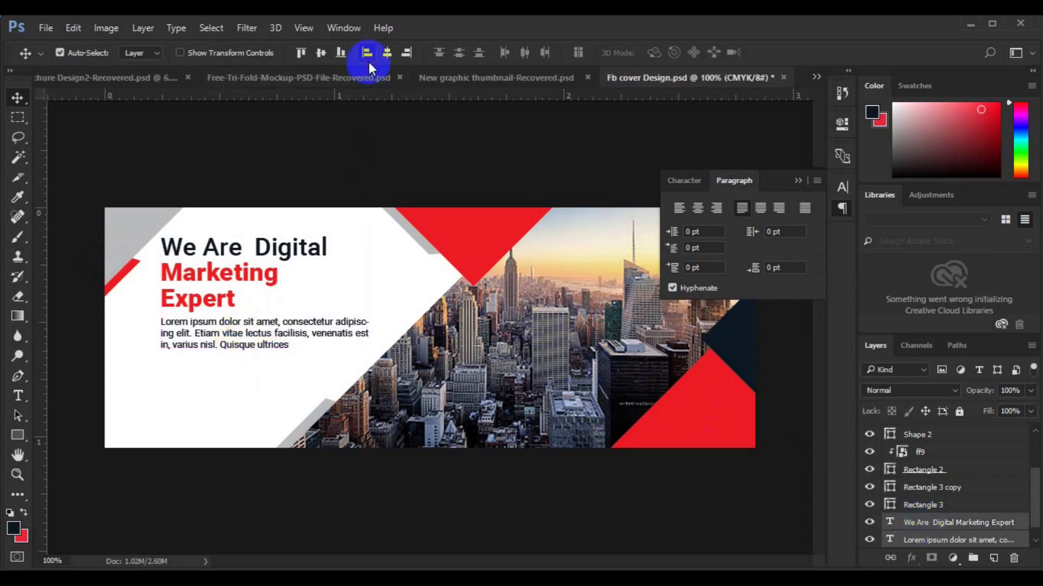
key("ctrl+g")
double_click(925, 523)
type("Text")
key("Return")
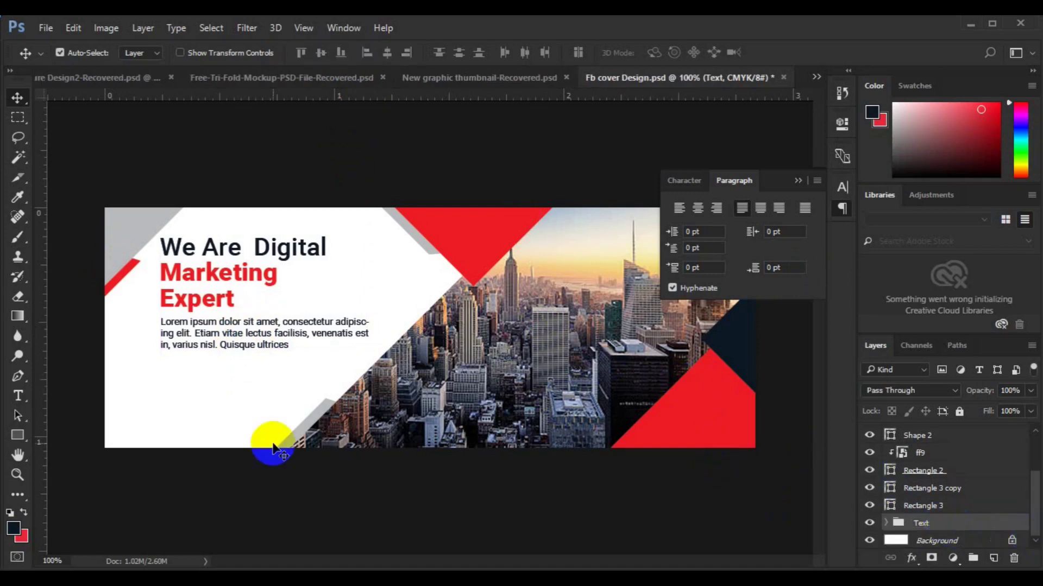
left_click(17, 436)
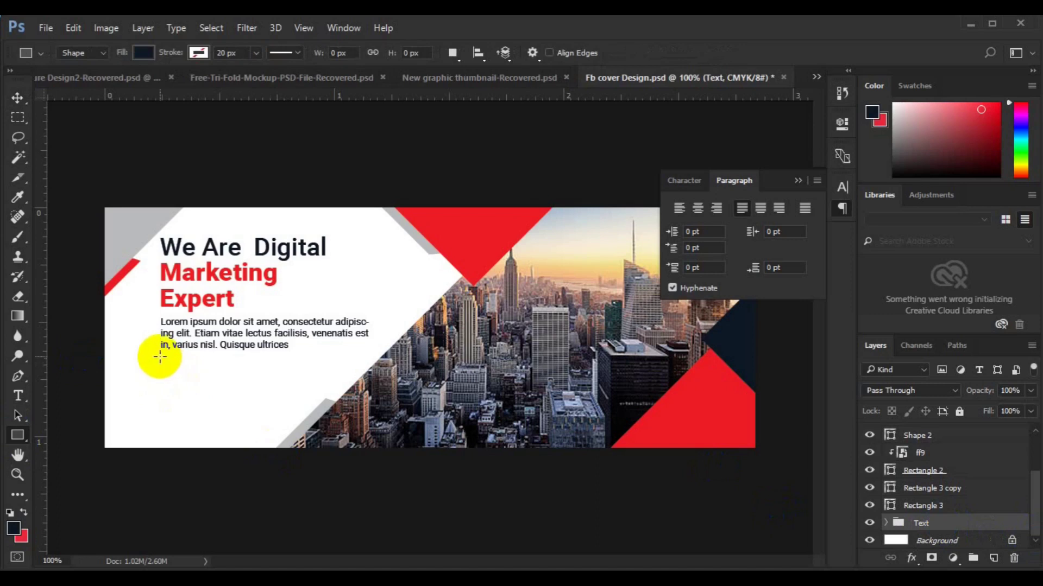
Step: Draw a rectangle below the paragraph, round it into a pill, and give it a dark navy fill
left_click_drag(160, 356, 274, 385)
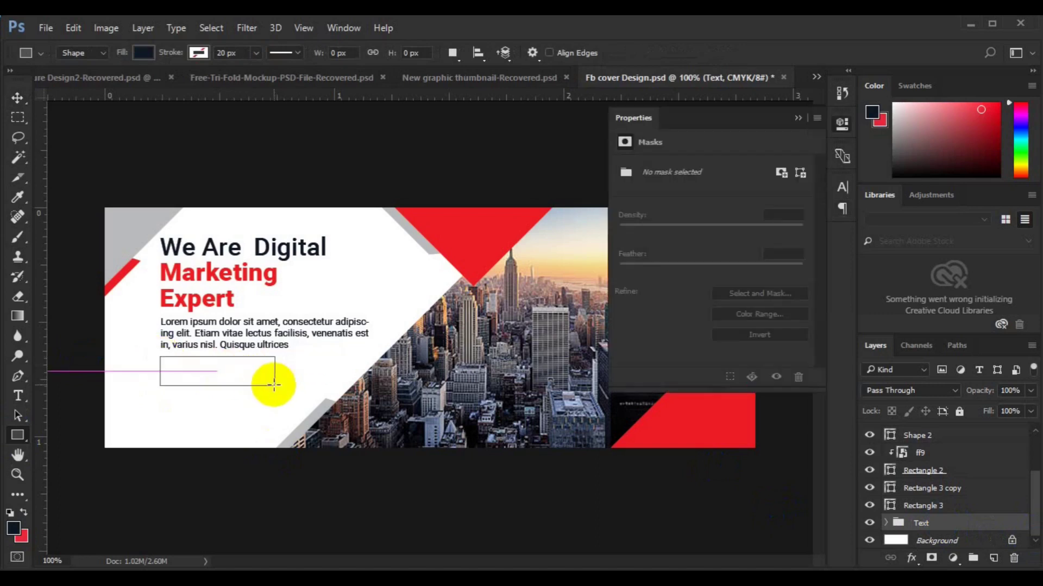
left_click_drag(623, 270, 686, 268)
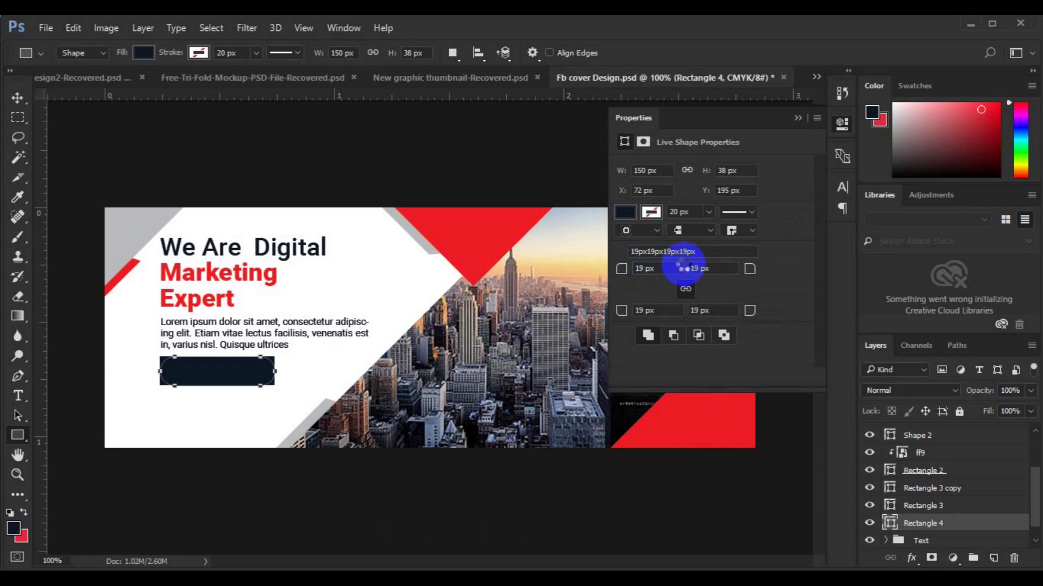
key("v")
left_click(797, 120)
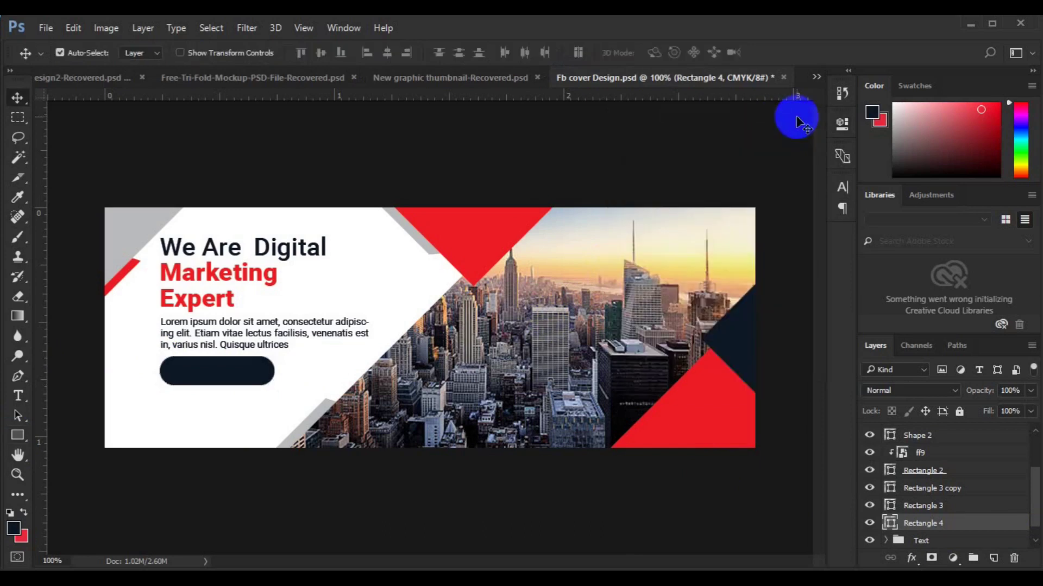
double_click(889, 524)
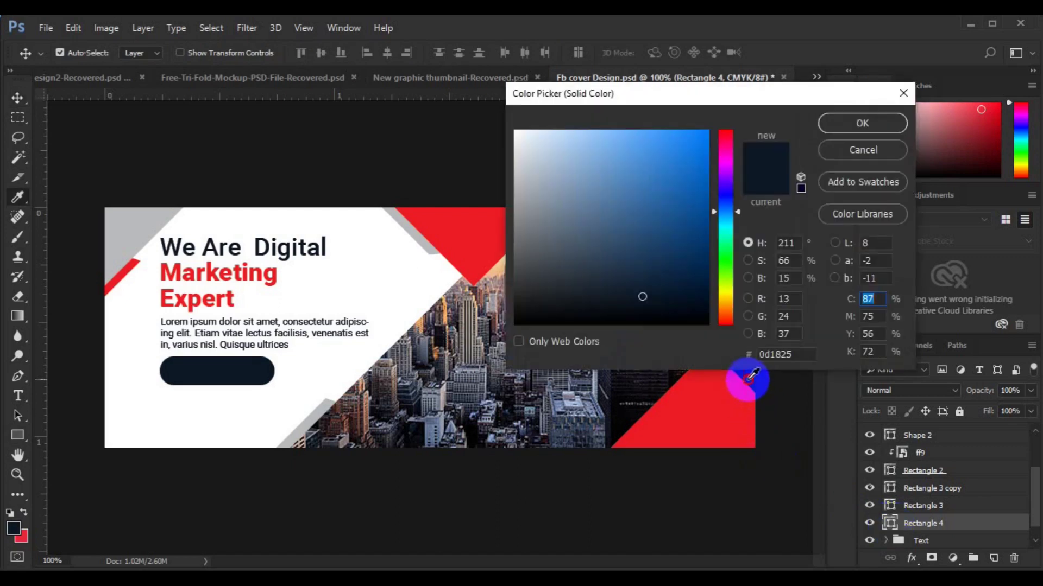
left_click(835, 124)
Step: Start a new text layer on the button
left_click(18, 396)
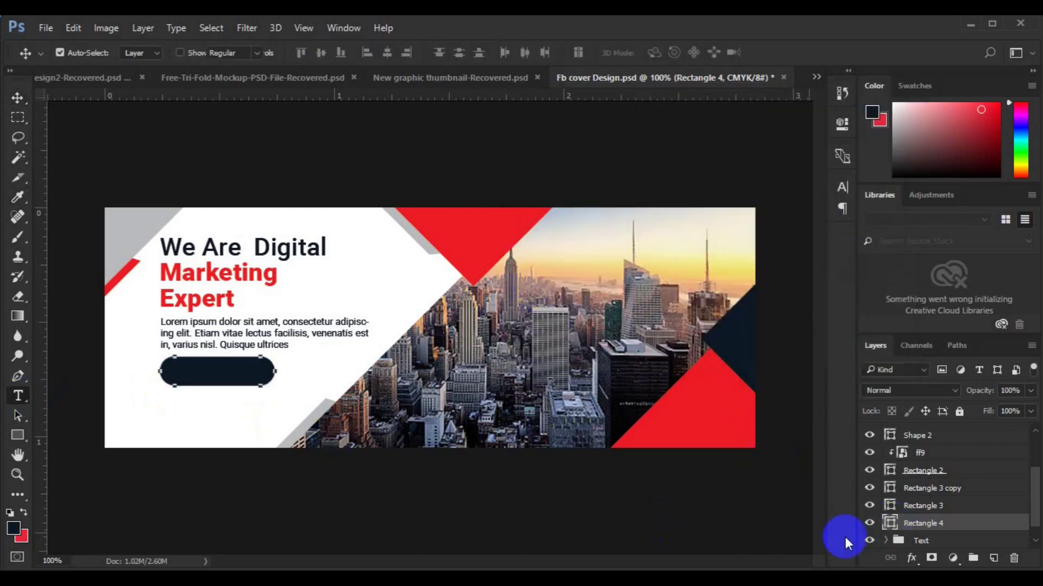
left_click(993, 558)
left_click(185, 377)
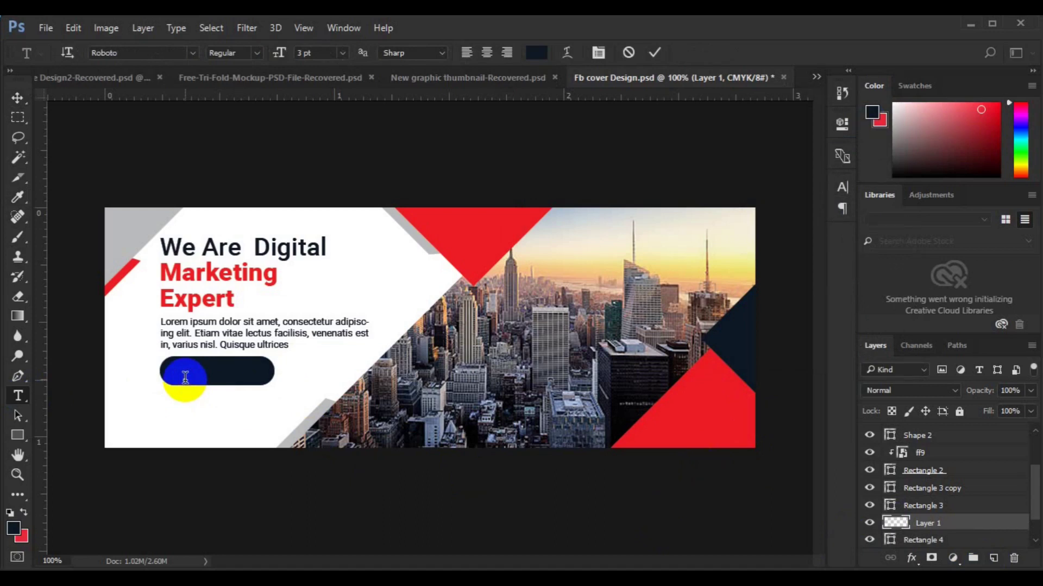
Step: Make the button label read 'Learn More' in white at 4 pt
left_click(536, 52)
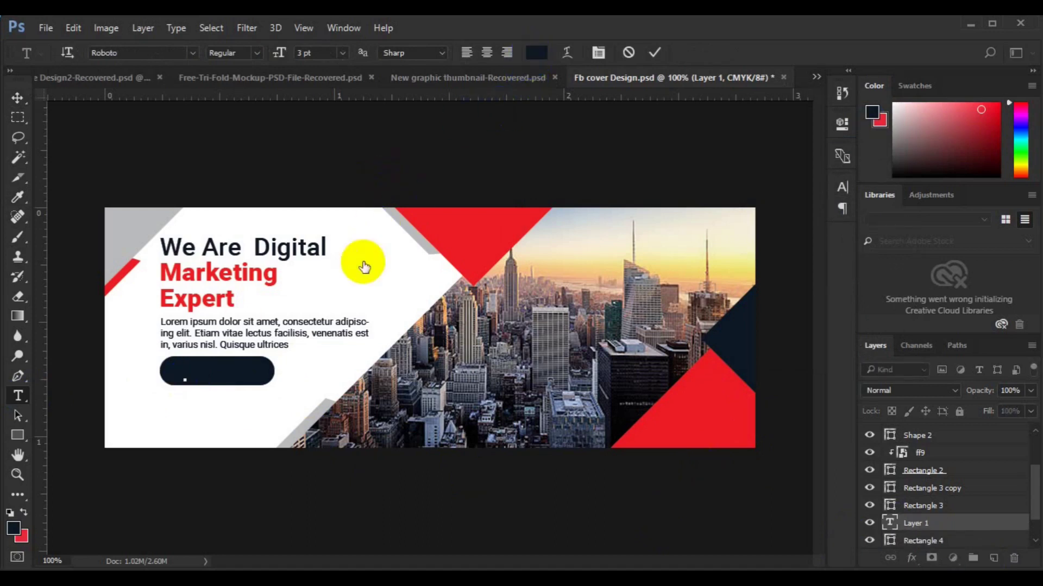
left_click(368, 256)
left_click(833, 122)
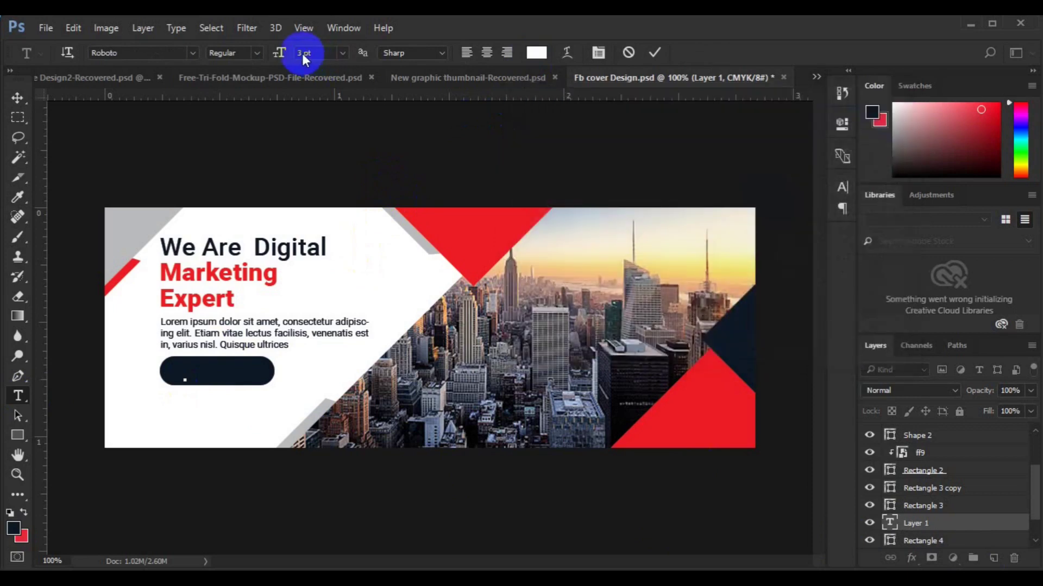
left_click(302, 54)
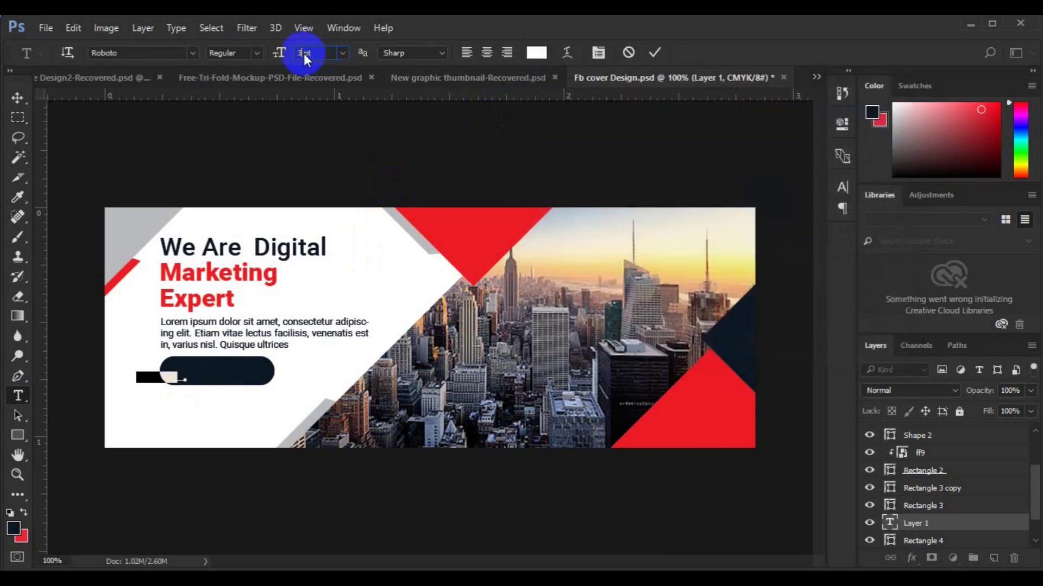
type("4")
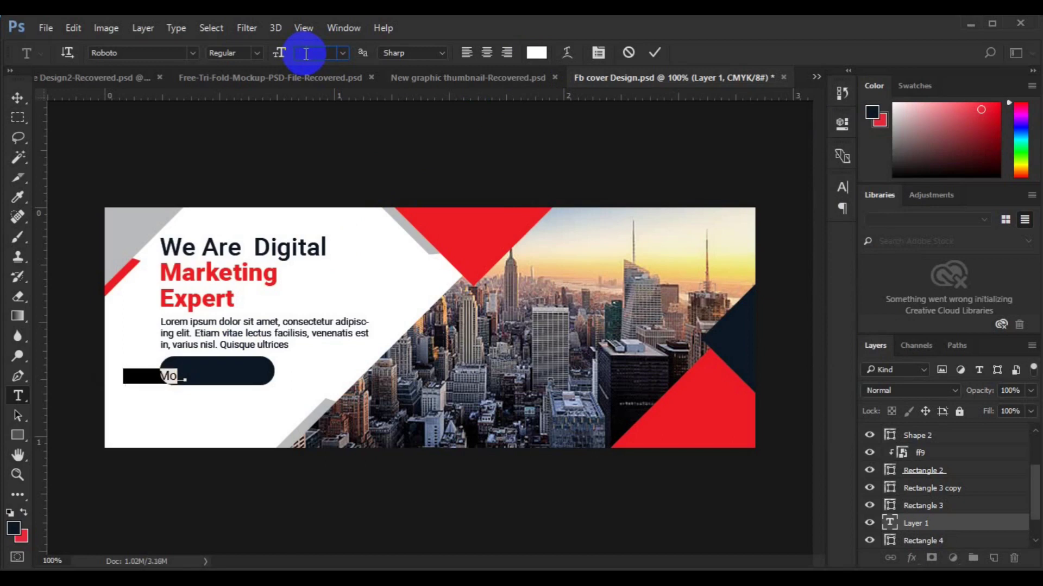
left_click(180, 375)
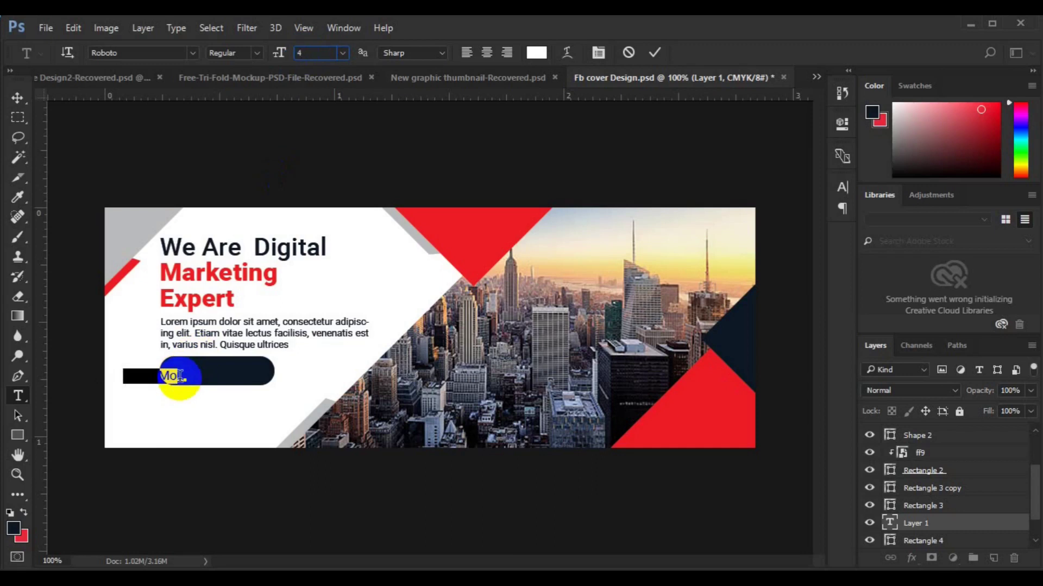
left_click(180, 374)
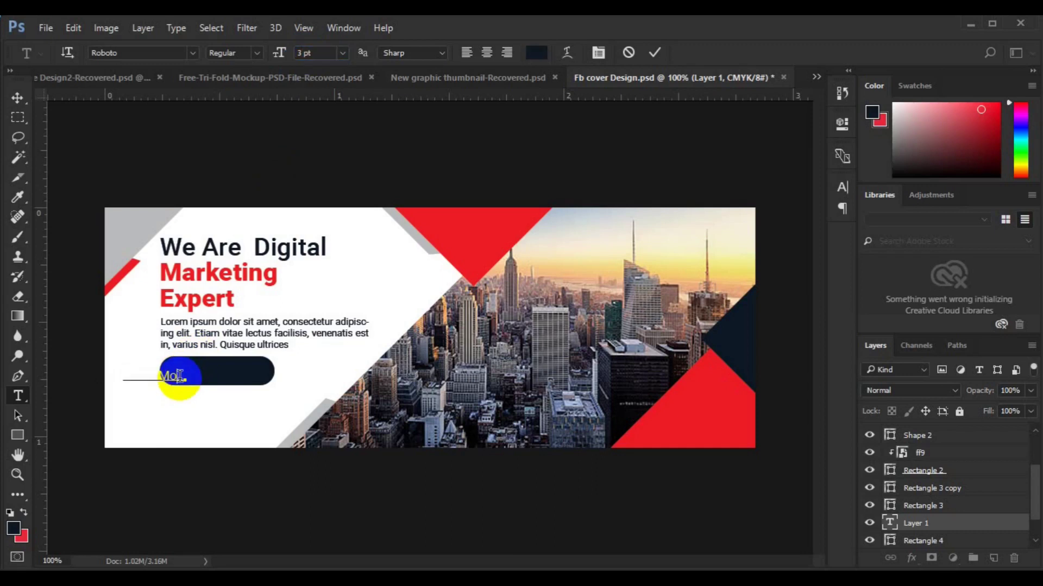
double_click(180, 375)
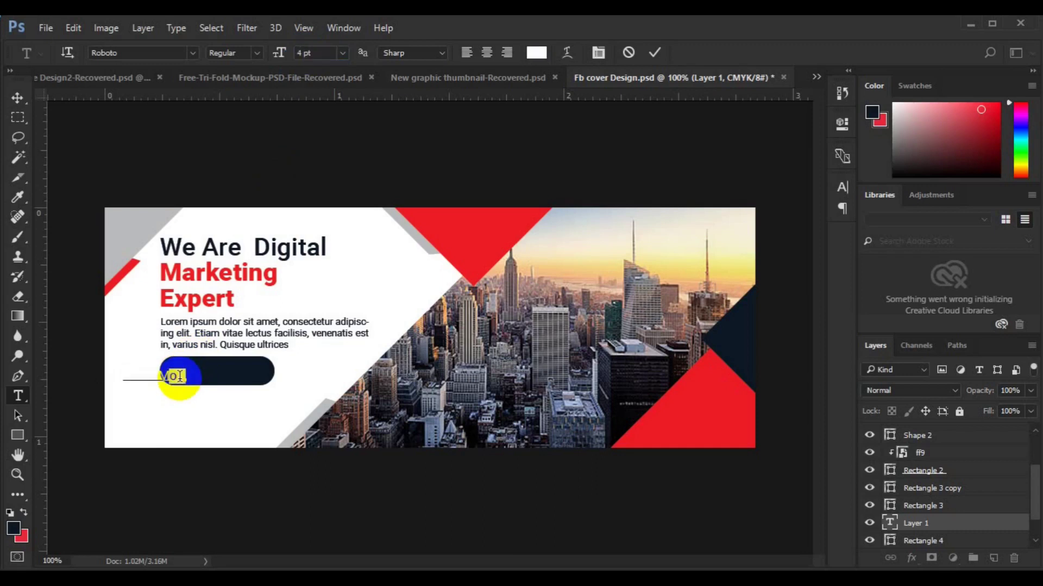
type("M")
left_click(18, 98)
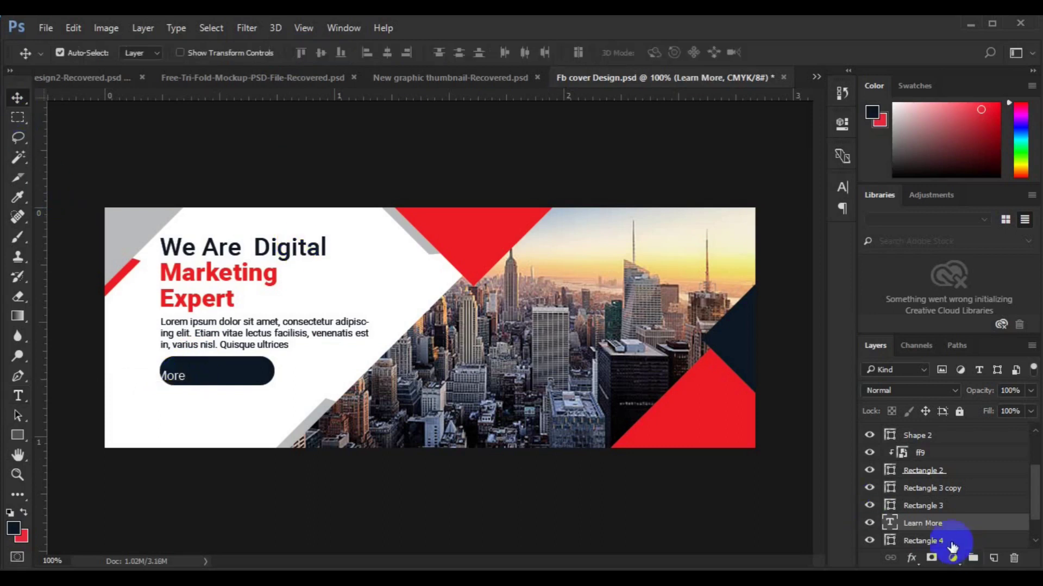
Step: Centre the label on the rounded rectangle, shrink both to about 74%, and group them as Group 1
left_click(931, 539)
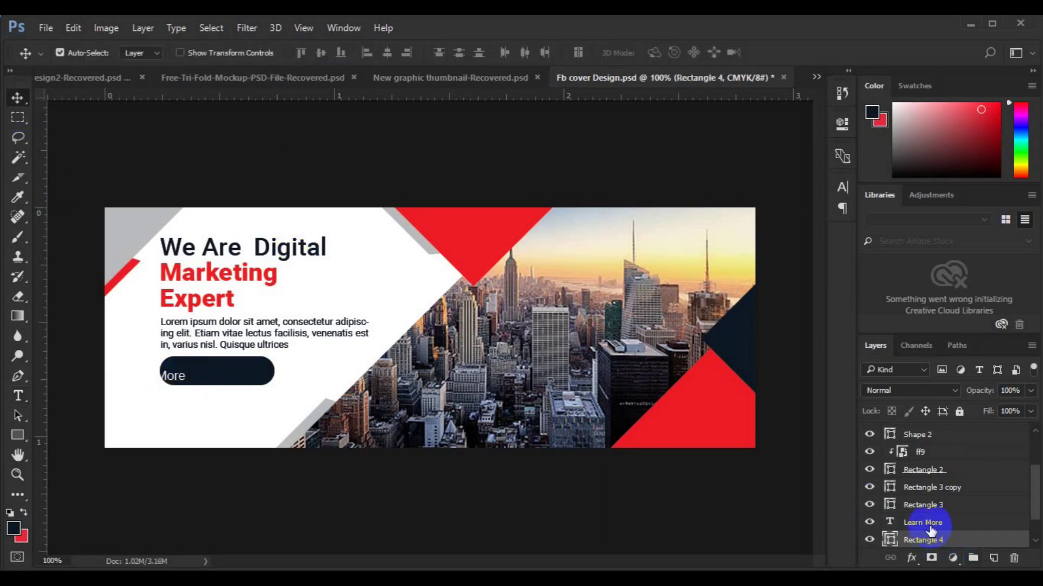
left_click(931, 526, "ctrl")
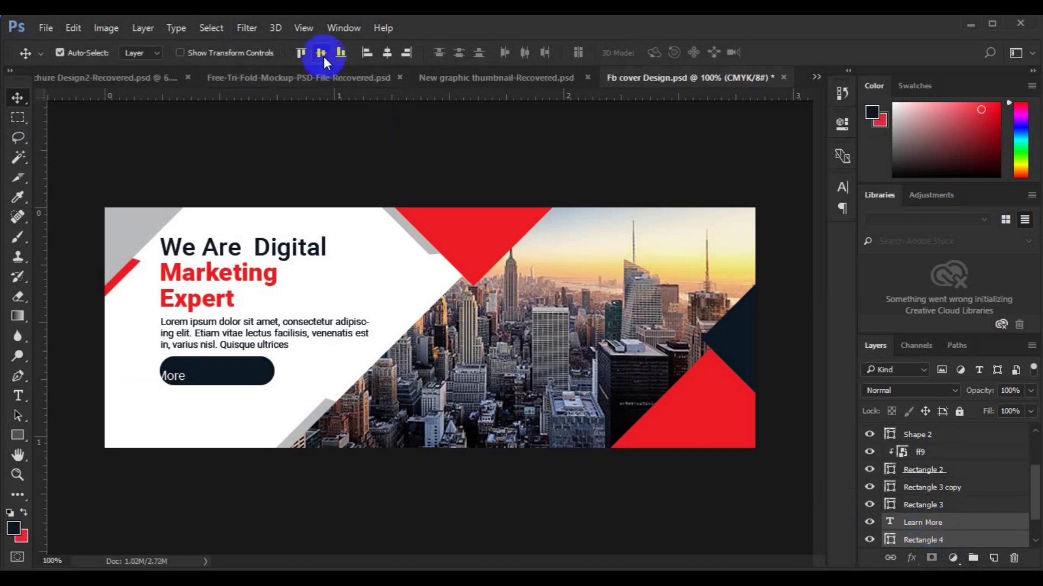
left_click(387, 53)
key("ctrl+t")
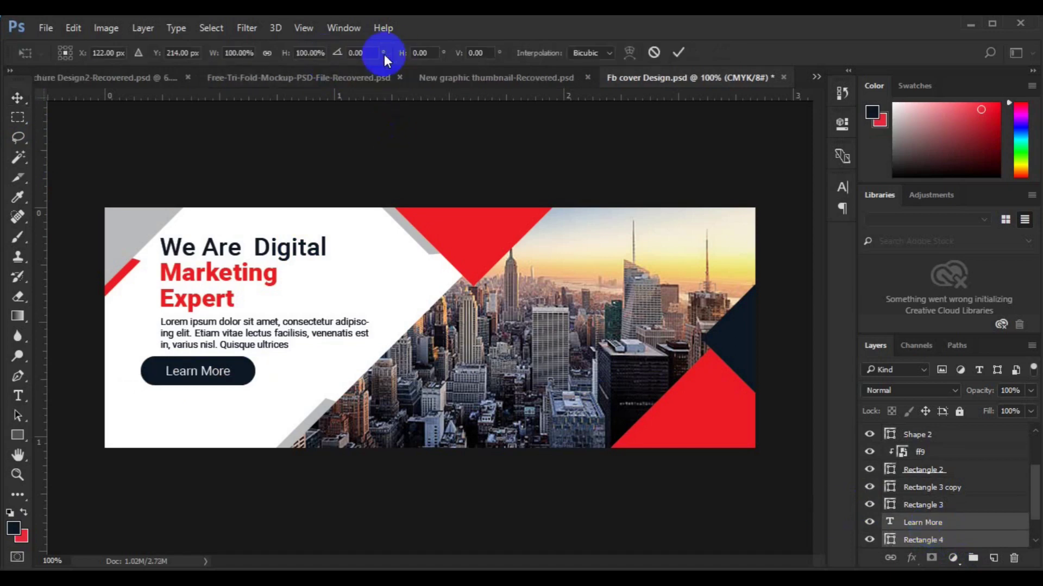
left_click_drag(248, 386, 246, 383)
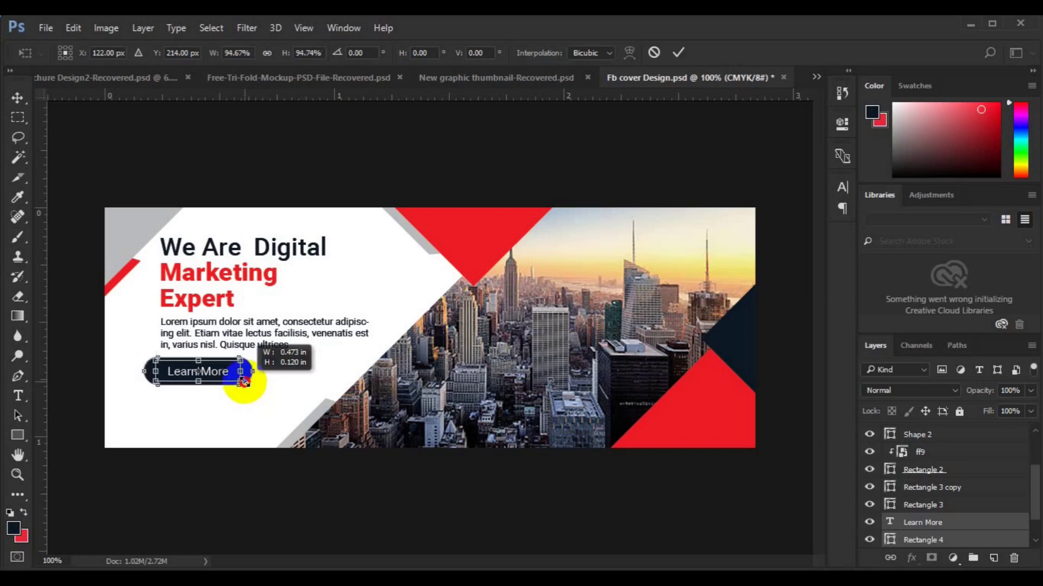
key("Return")
key("ctrl+g")
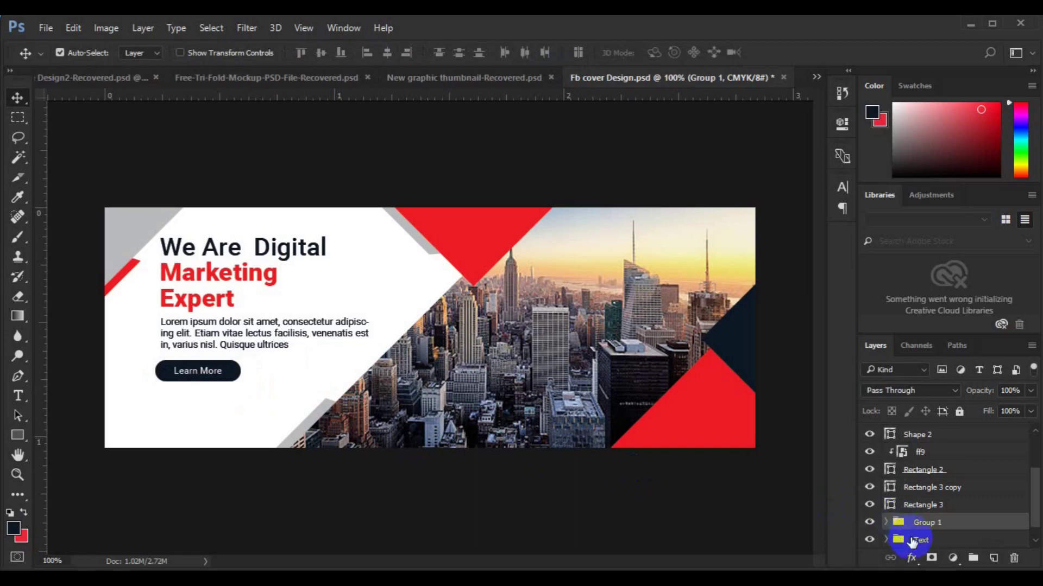
left_click(918, 540, "ctrl")
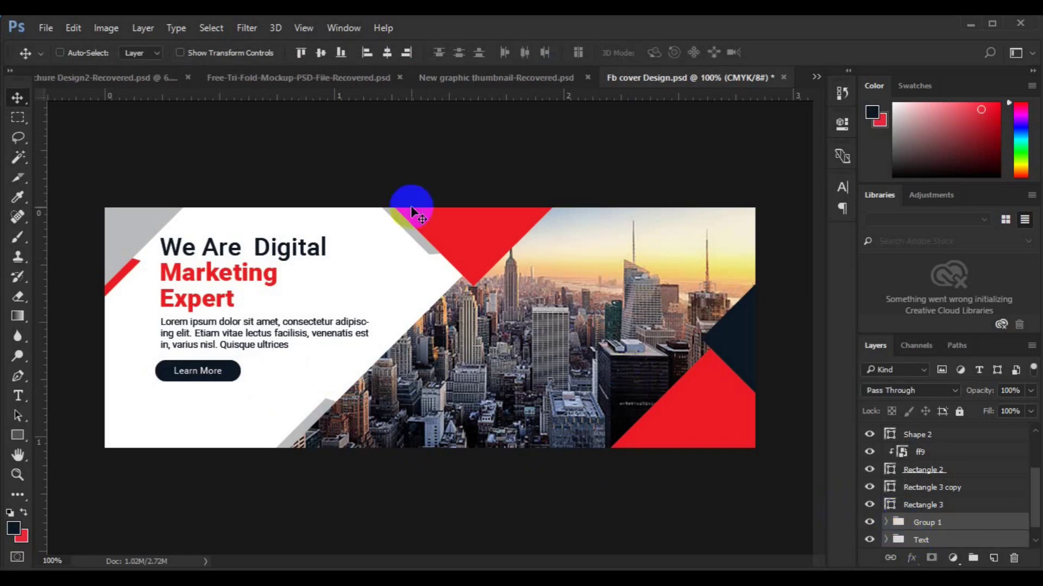
Step: Align the Text group's left edge with the Learn More button
left_click(363, 56)
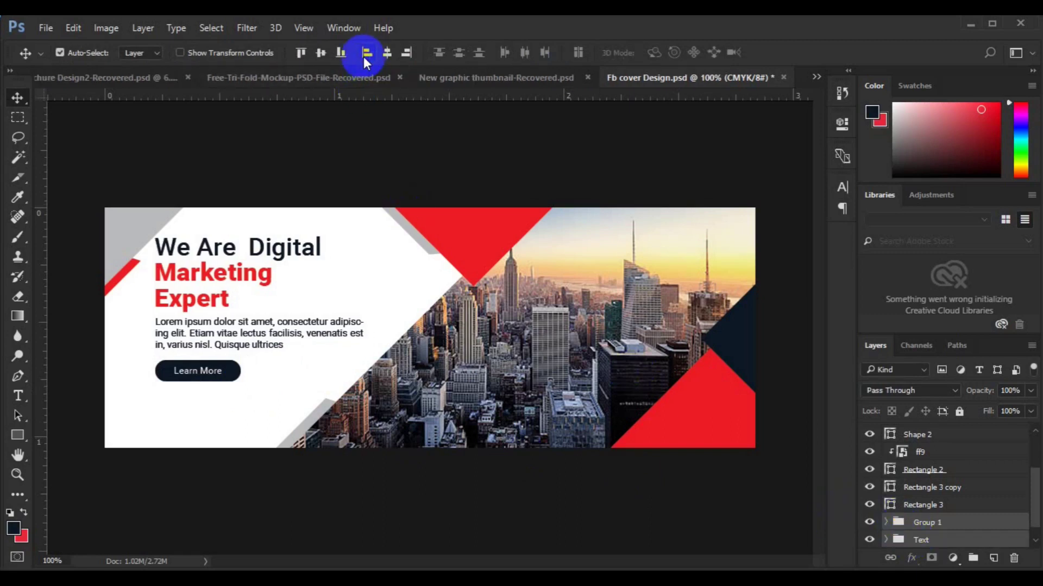
left_click(365, 54)
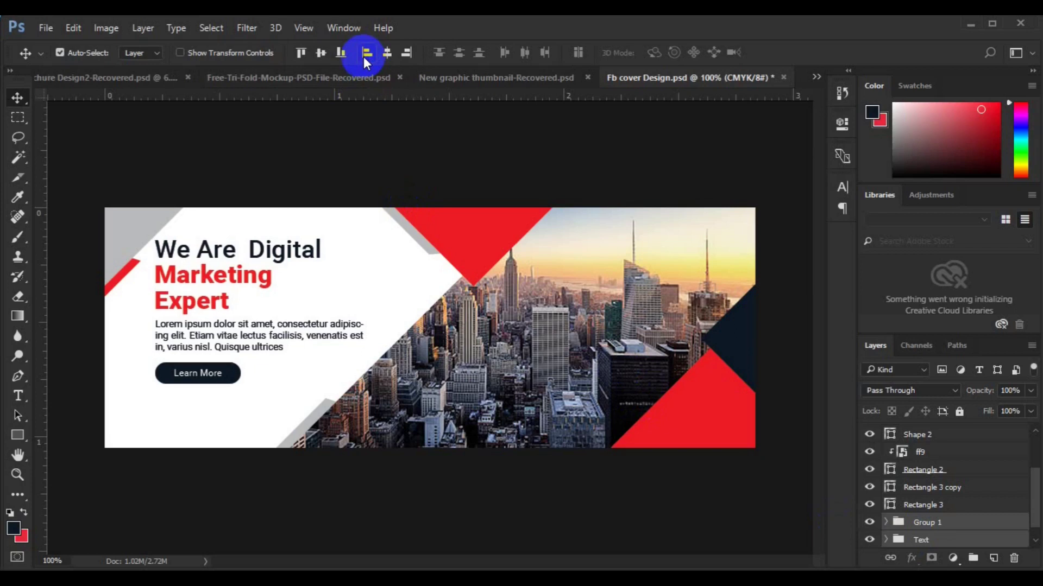
left_click(18, 395)
left_click(994, 558)
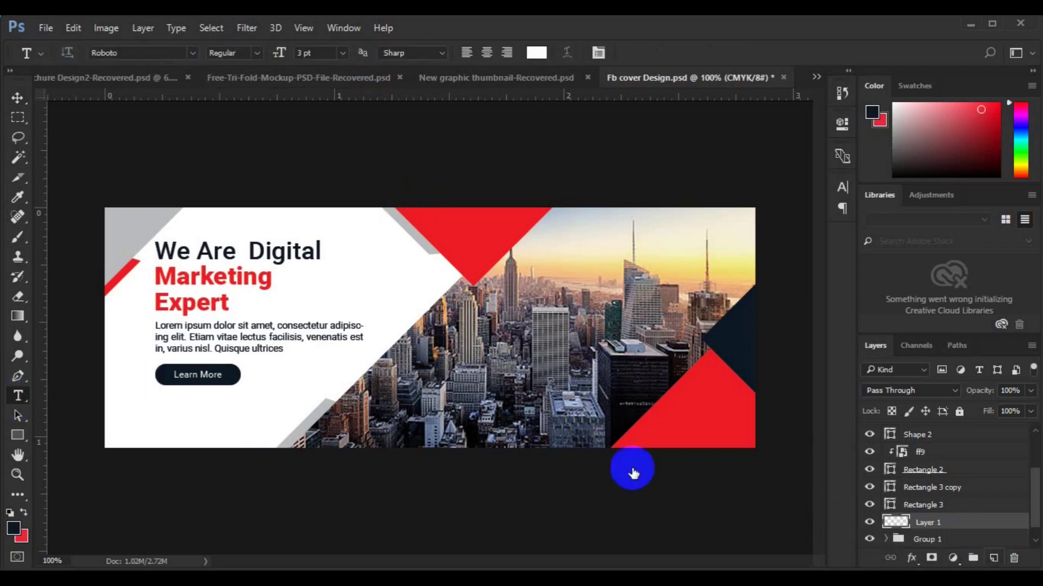
left_click(536, 53)
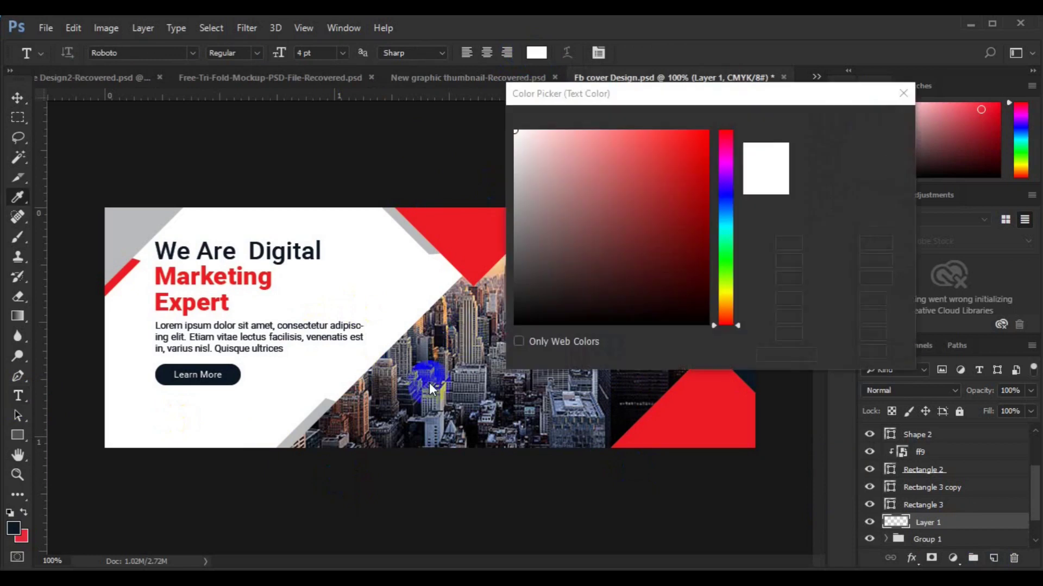
left_click(477, 223)
left_click(828, 132)
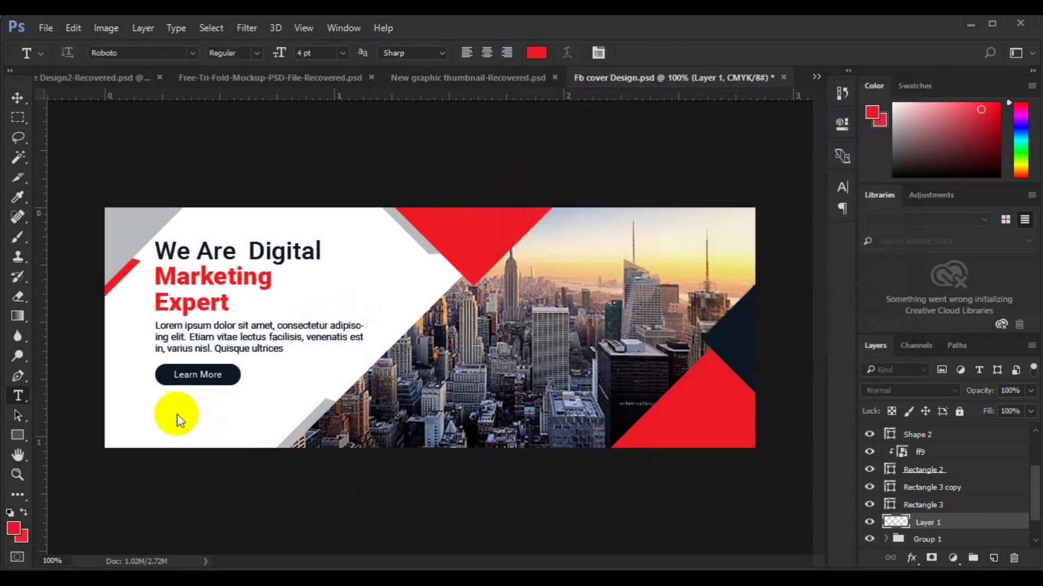
left_click(176, 412)
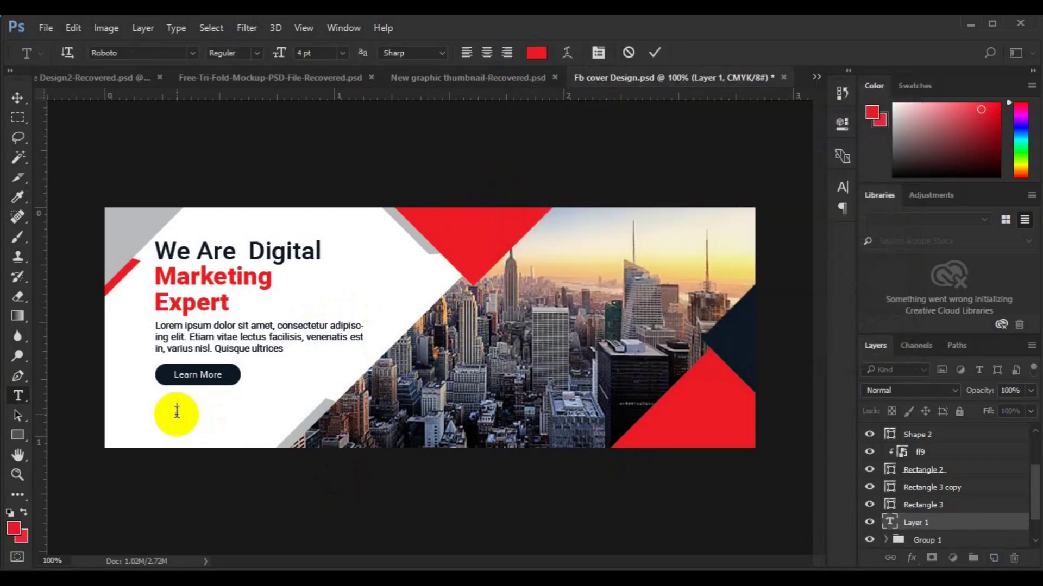
type("websiturl.com")
key("ctrl+a")
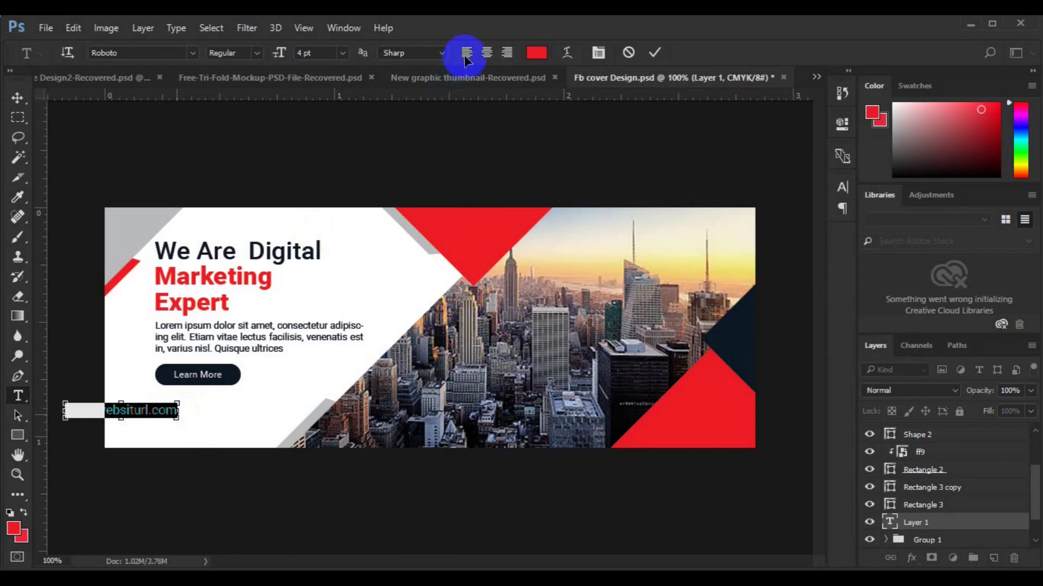
left_click(466, 53)
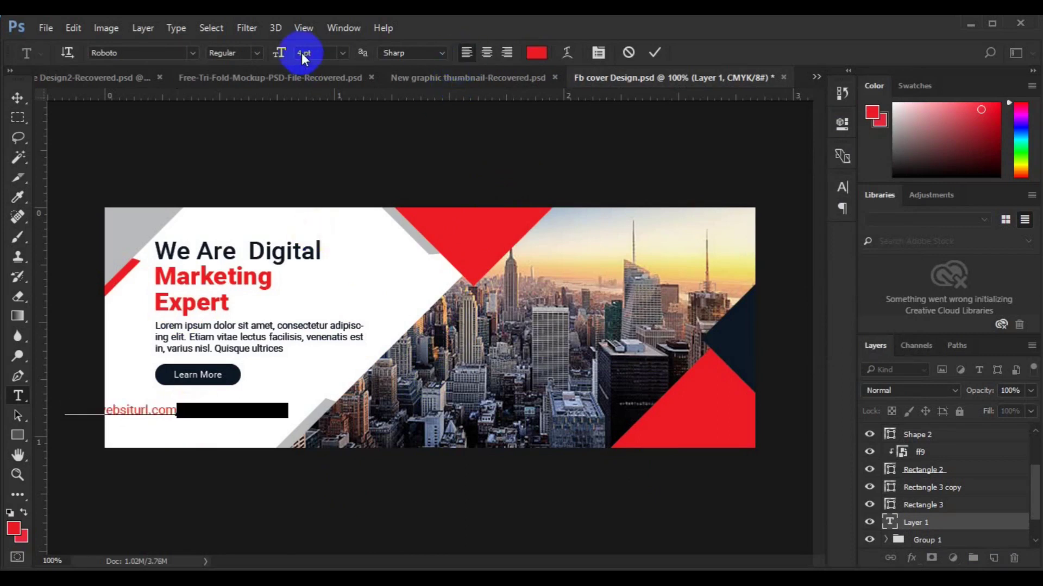
type("3")
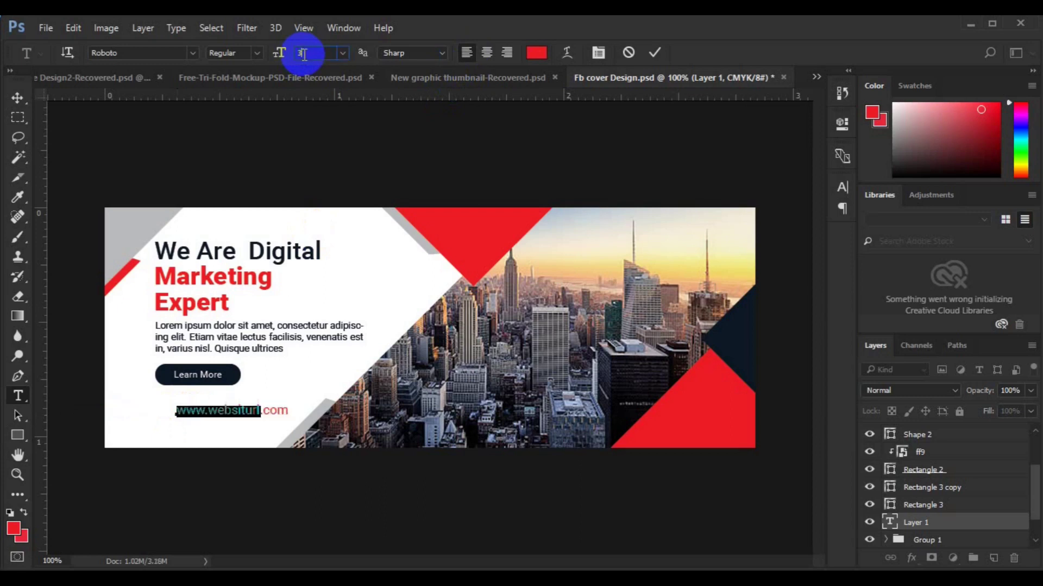
left_click(24, 98)
mouse_move(209, 413)
left_mouse_down()
mouse_move(186, 412)
mouse_move(199, 399)
left_mouse_up()
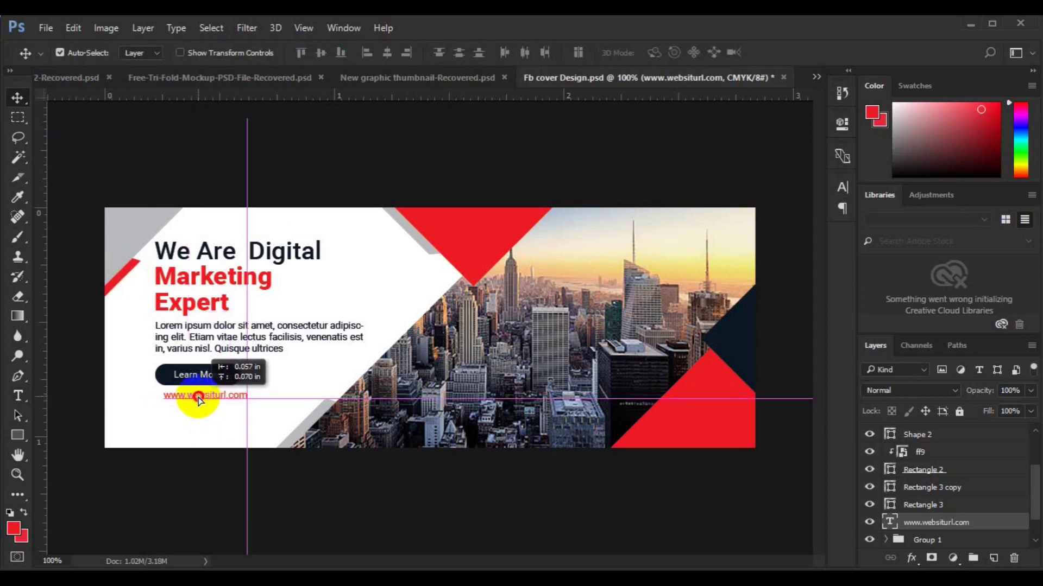
scroll(1010, 516, "down", 2)
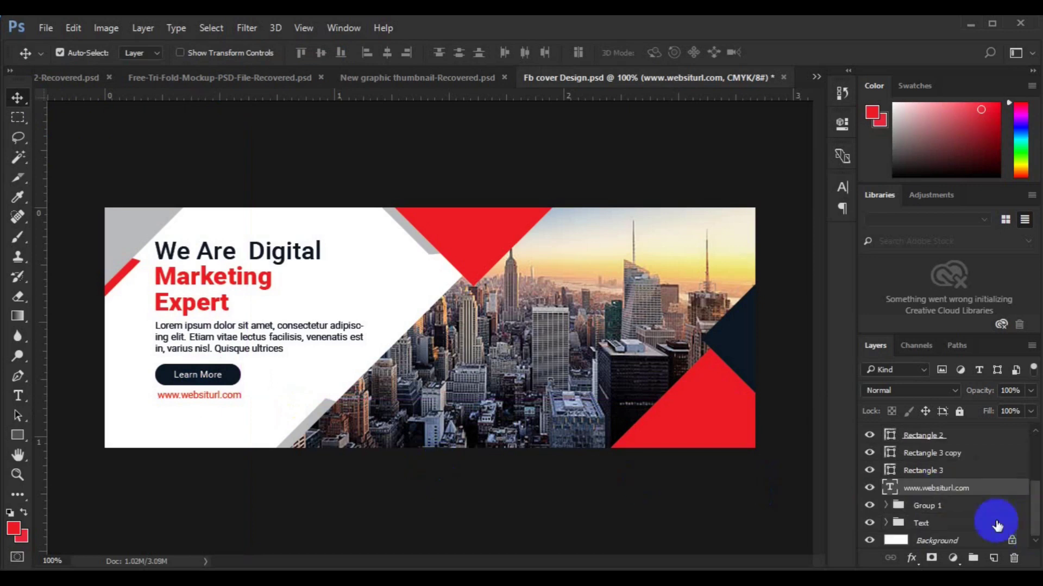
left_click(974, 510, "ctrl")
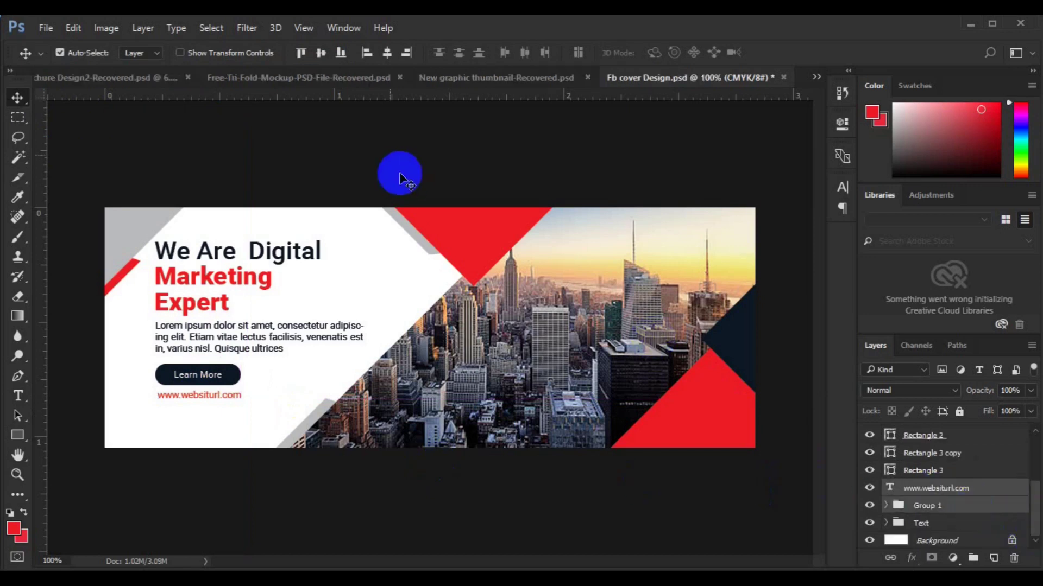
Step: Left-align the URL with the button, group them as Group 2, then group that with Text as Group 3
left_click(384, 54)
key("ctrl+g")
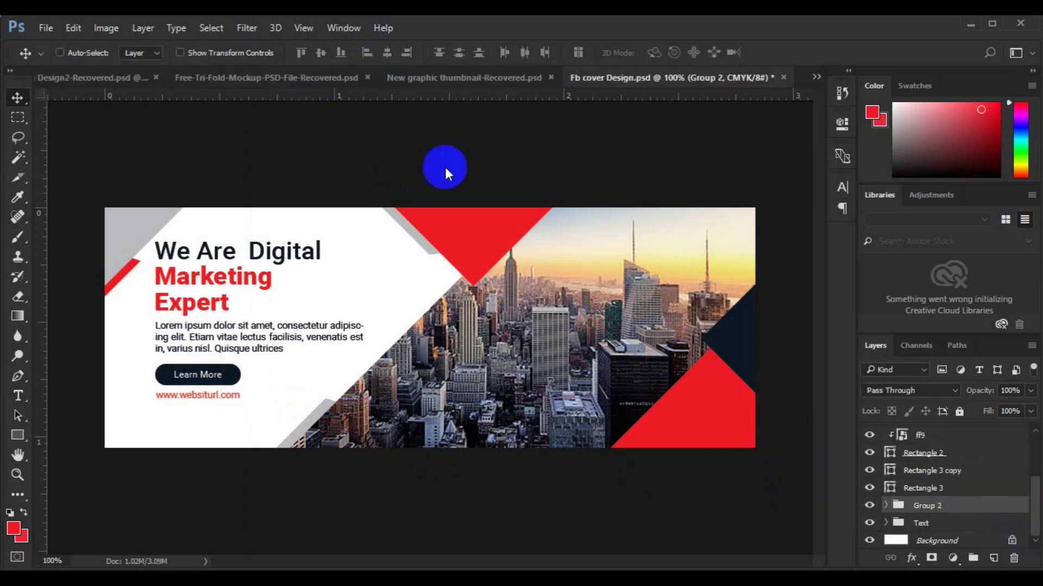
left_click(926, 525, "ctrl")
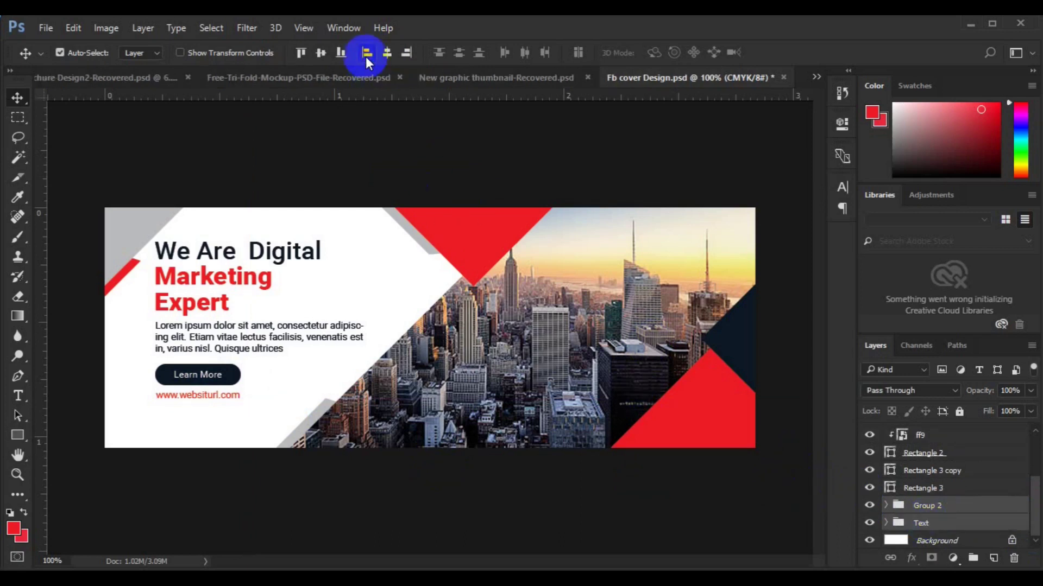
key("ctrl+g")
Step: Centre the copy group vertically on the cover and nudge it slightly left
key("ctrl+a")
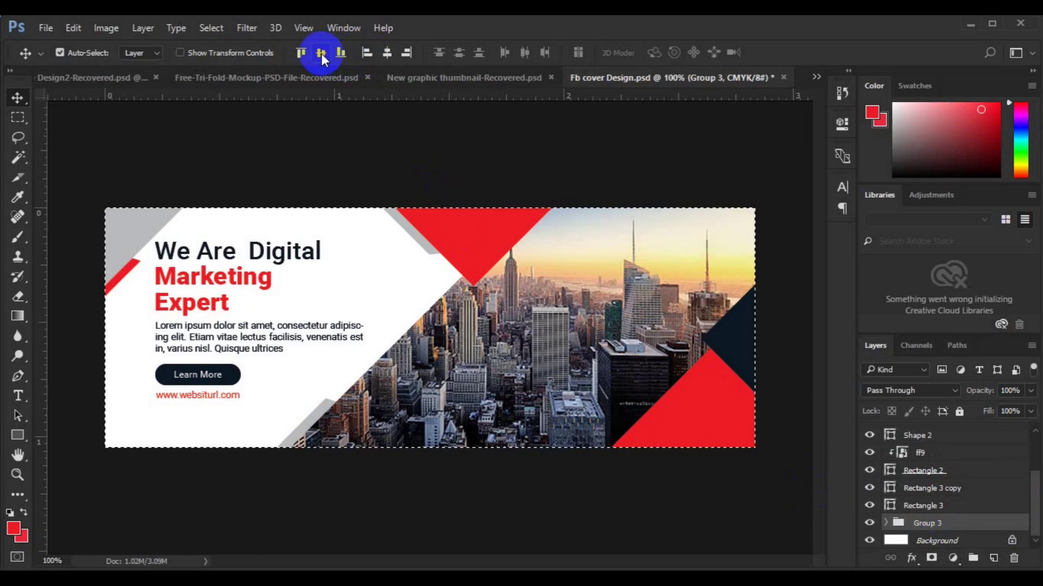
left_click(321, 53)
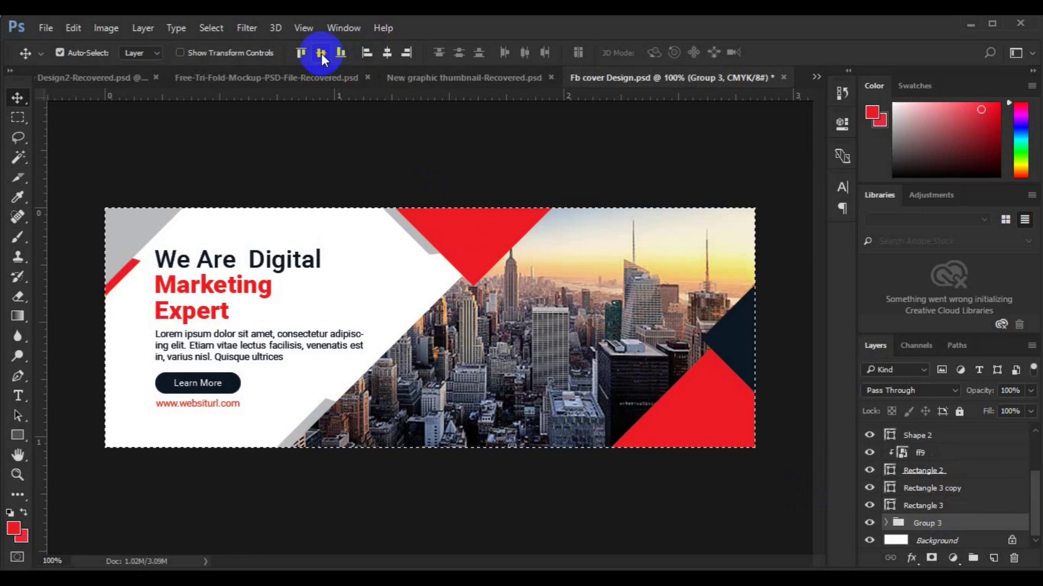
key("ctrl+d")
key("Left")
key("Left")
key("Left")
key("Left")
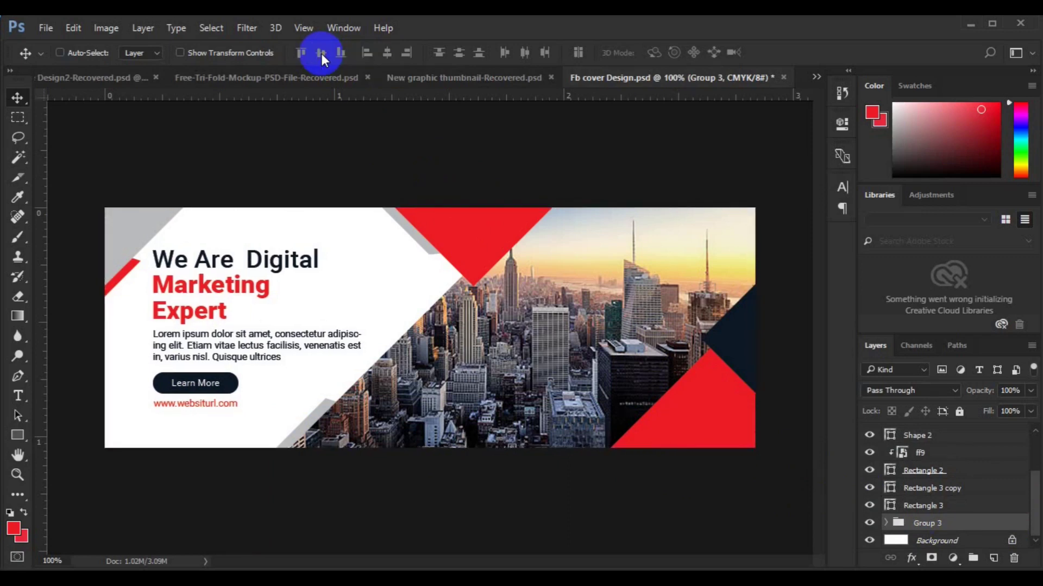
key("Left")
key("Left")
key("Left")
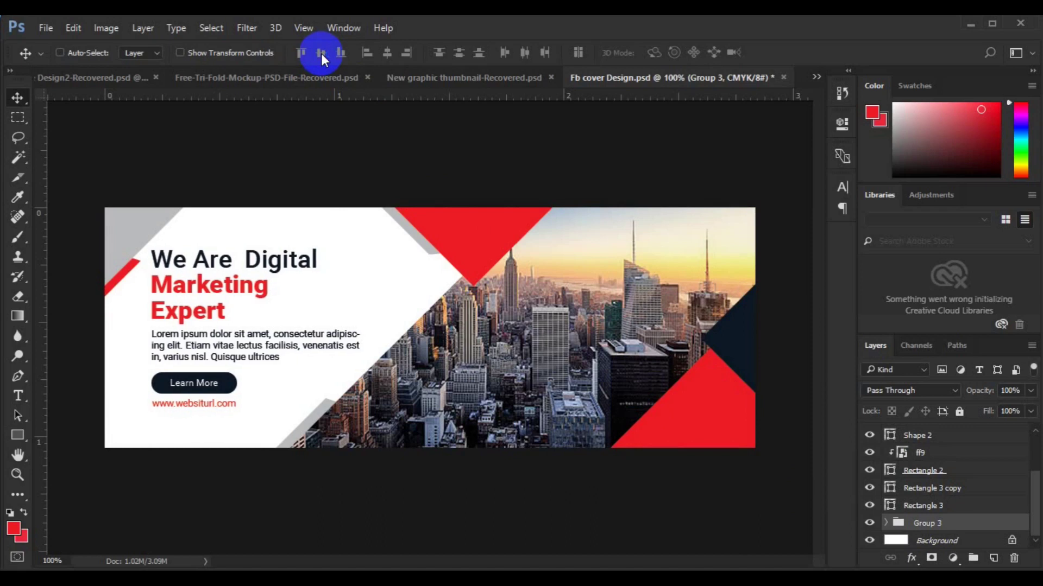